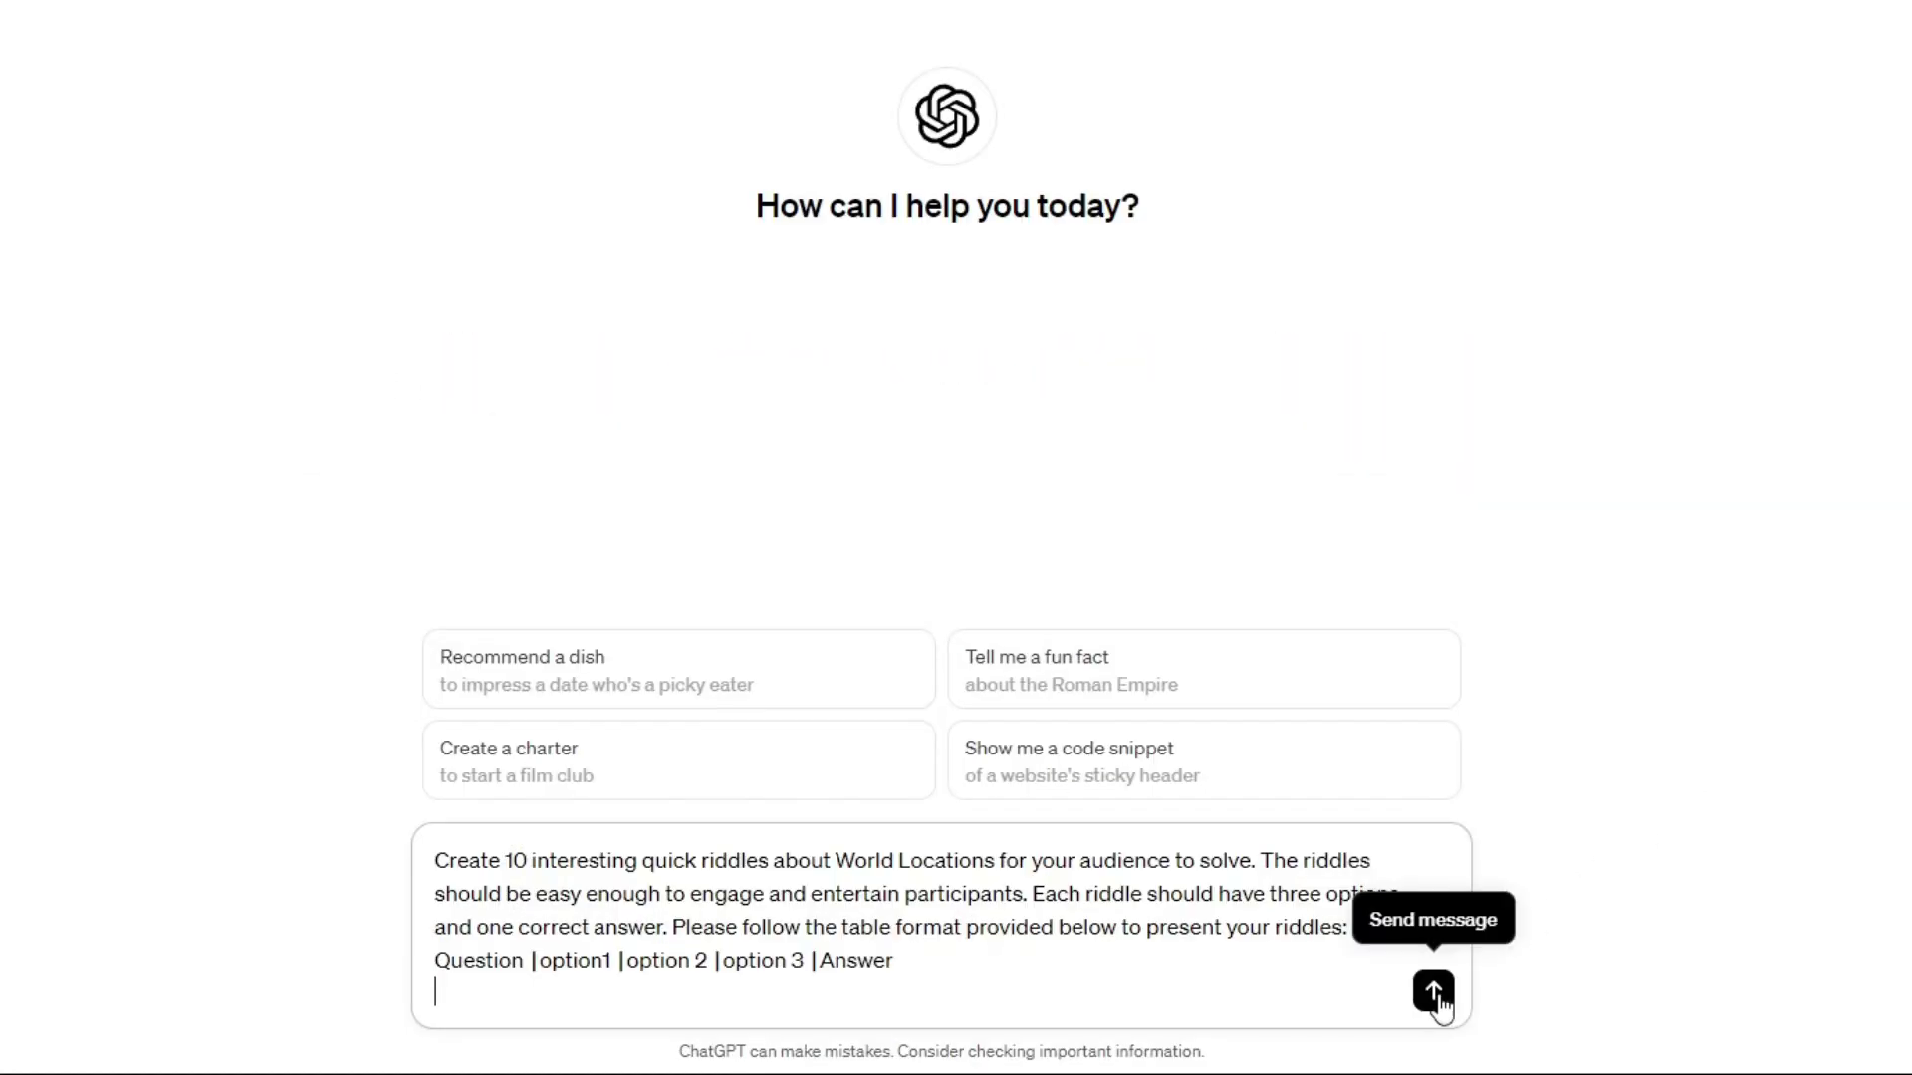
Request 10 World Locations riddles in a table with three options and an answer, and ask for 50 more that don't repeat the previous ones.
click(1437, 1001)
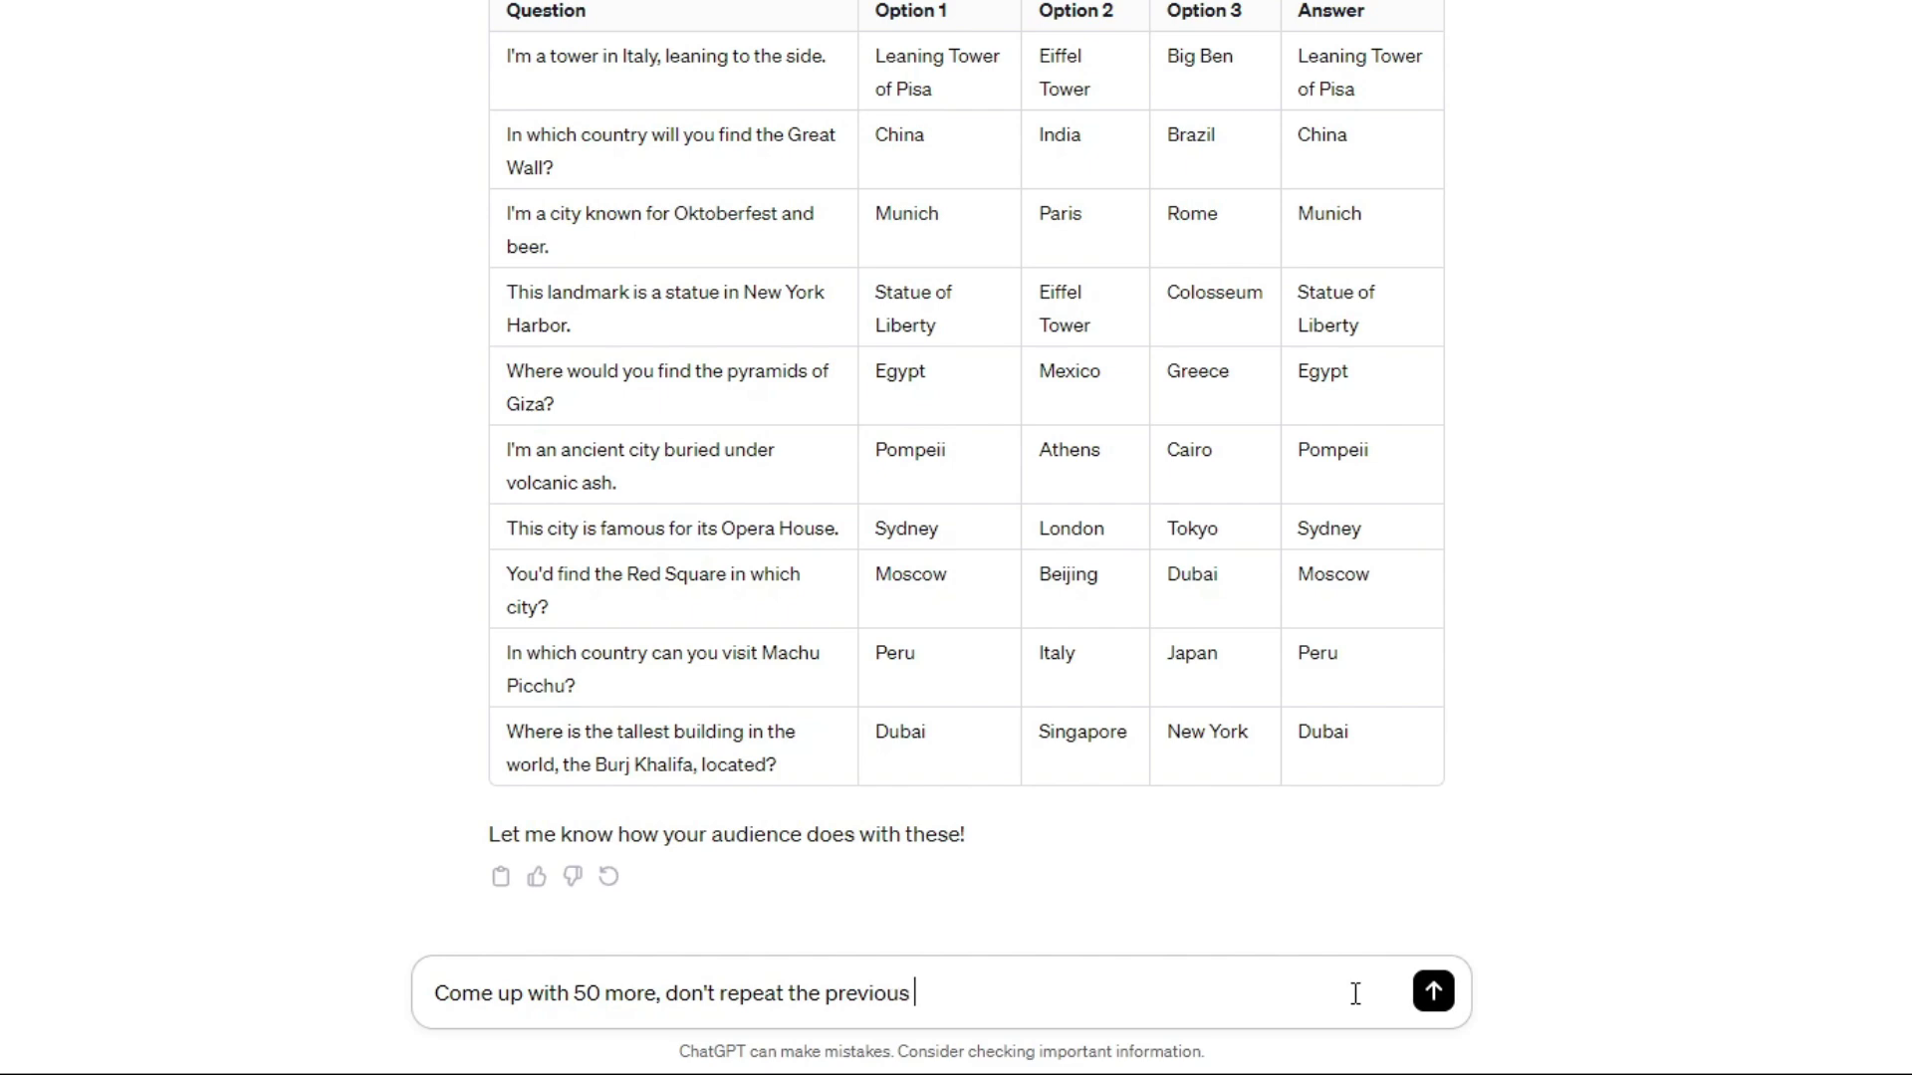
text(.)
key(Return)
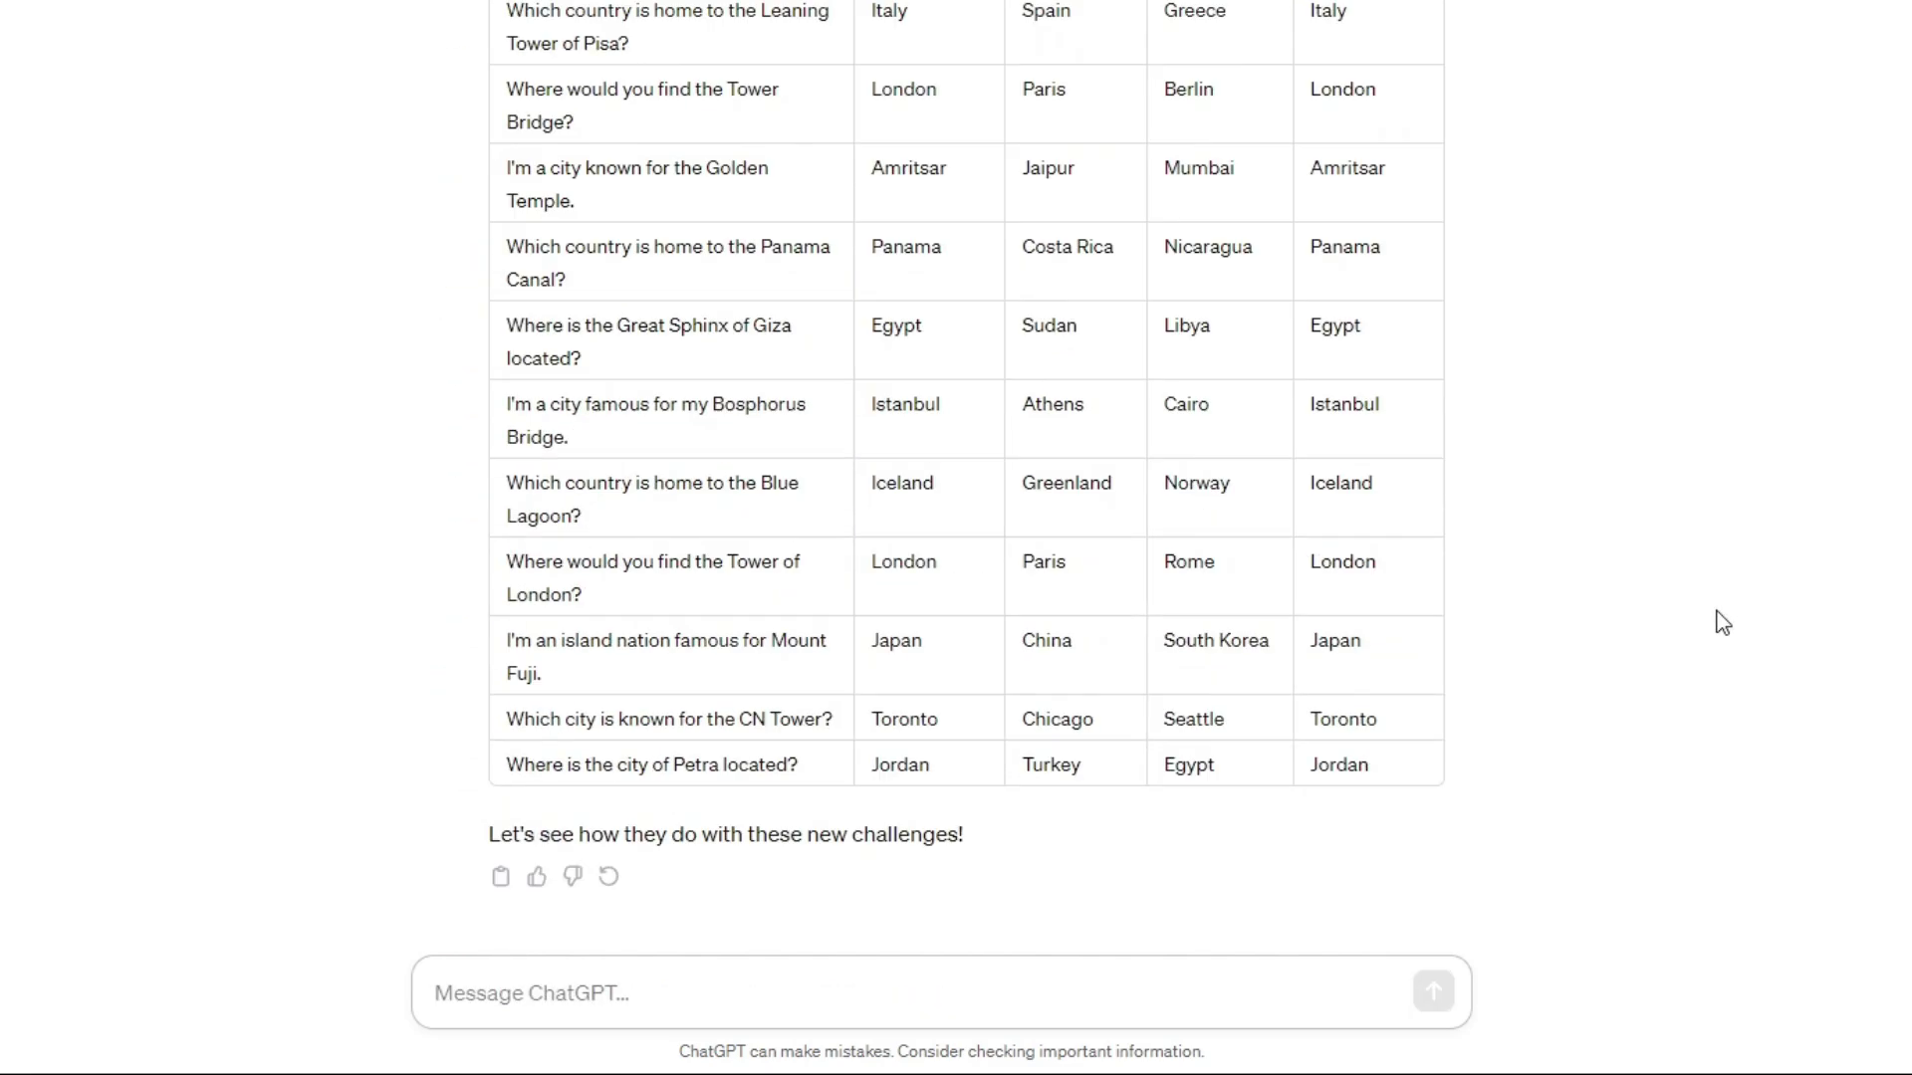
Look through the generated table of 50 additional location-based riddles from its start to its end.
scroll(1718, 608, up, 20)
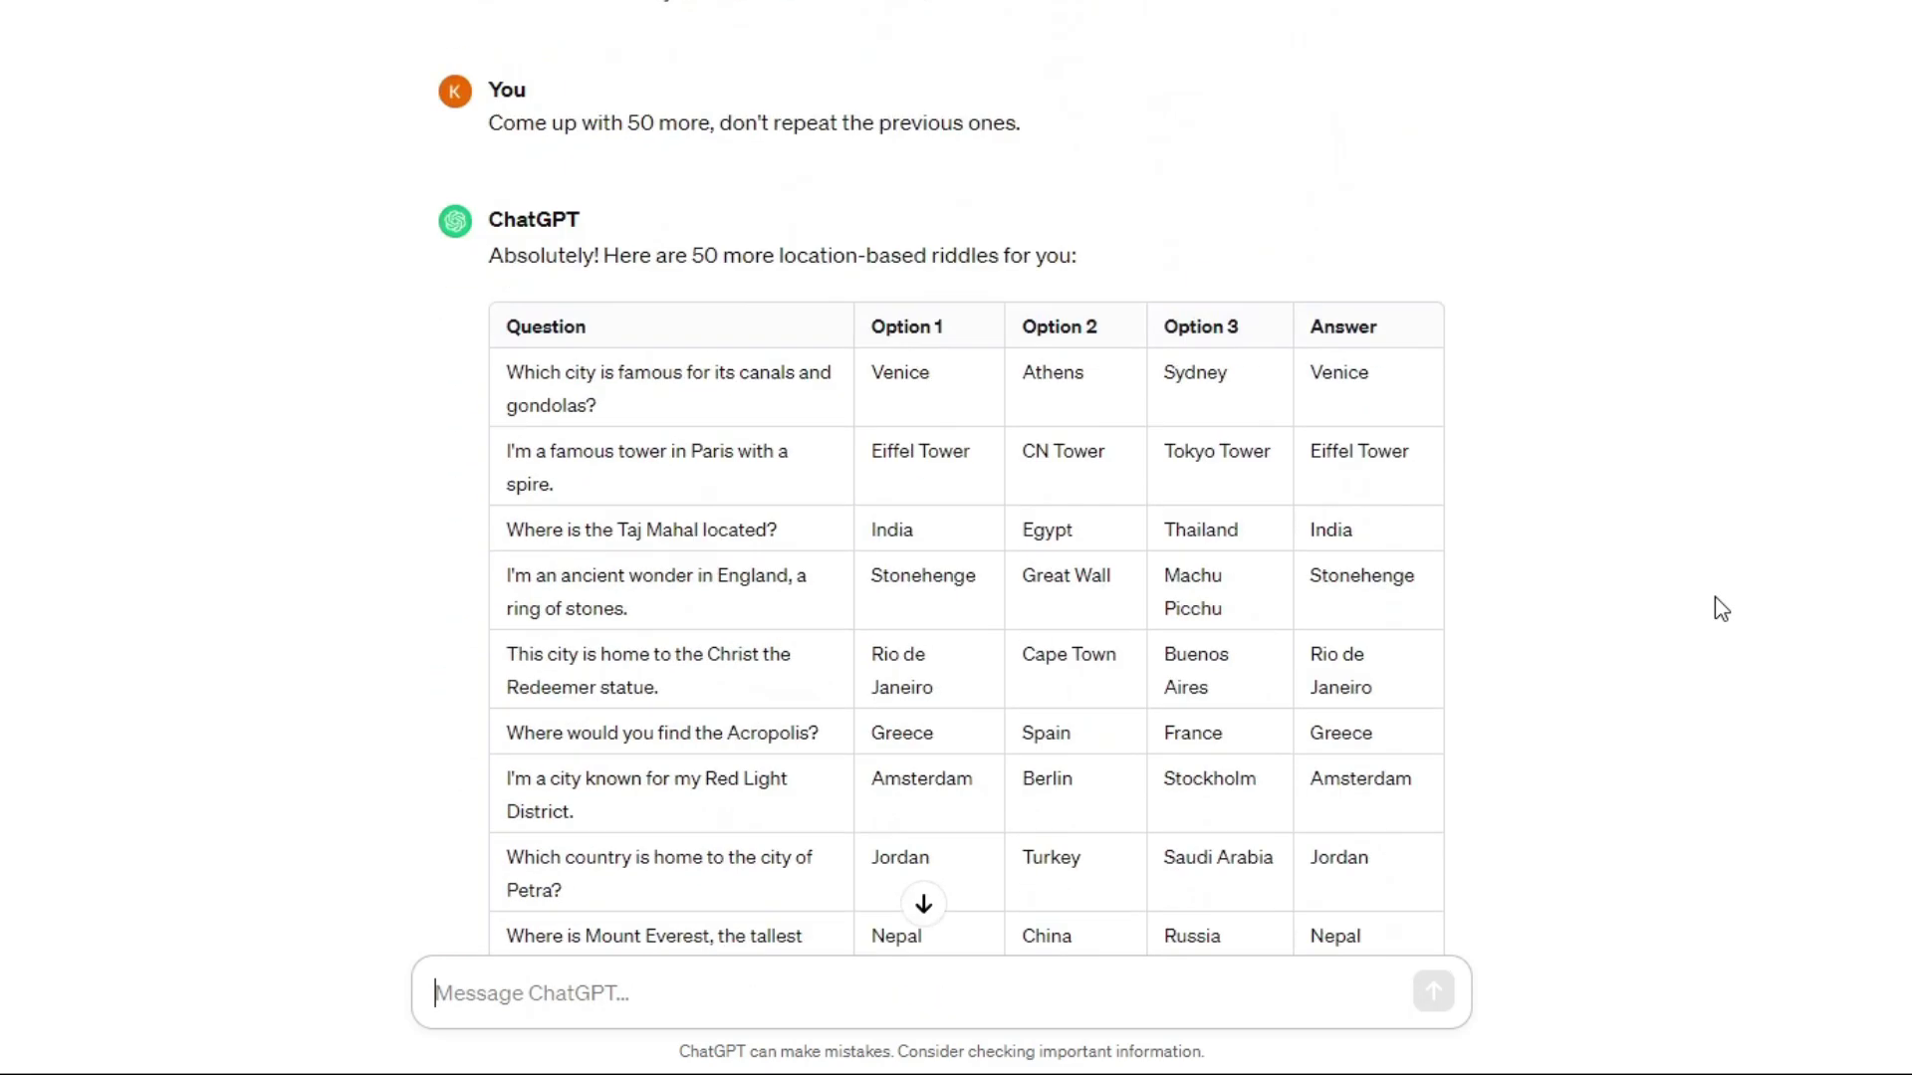
drag(1021, 429, 427, 456)
key(ctrl+c)
scroll(1690, 589, down, 20)
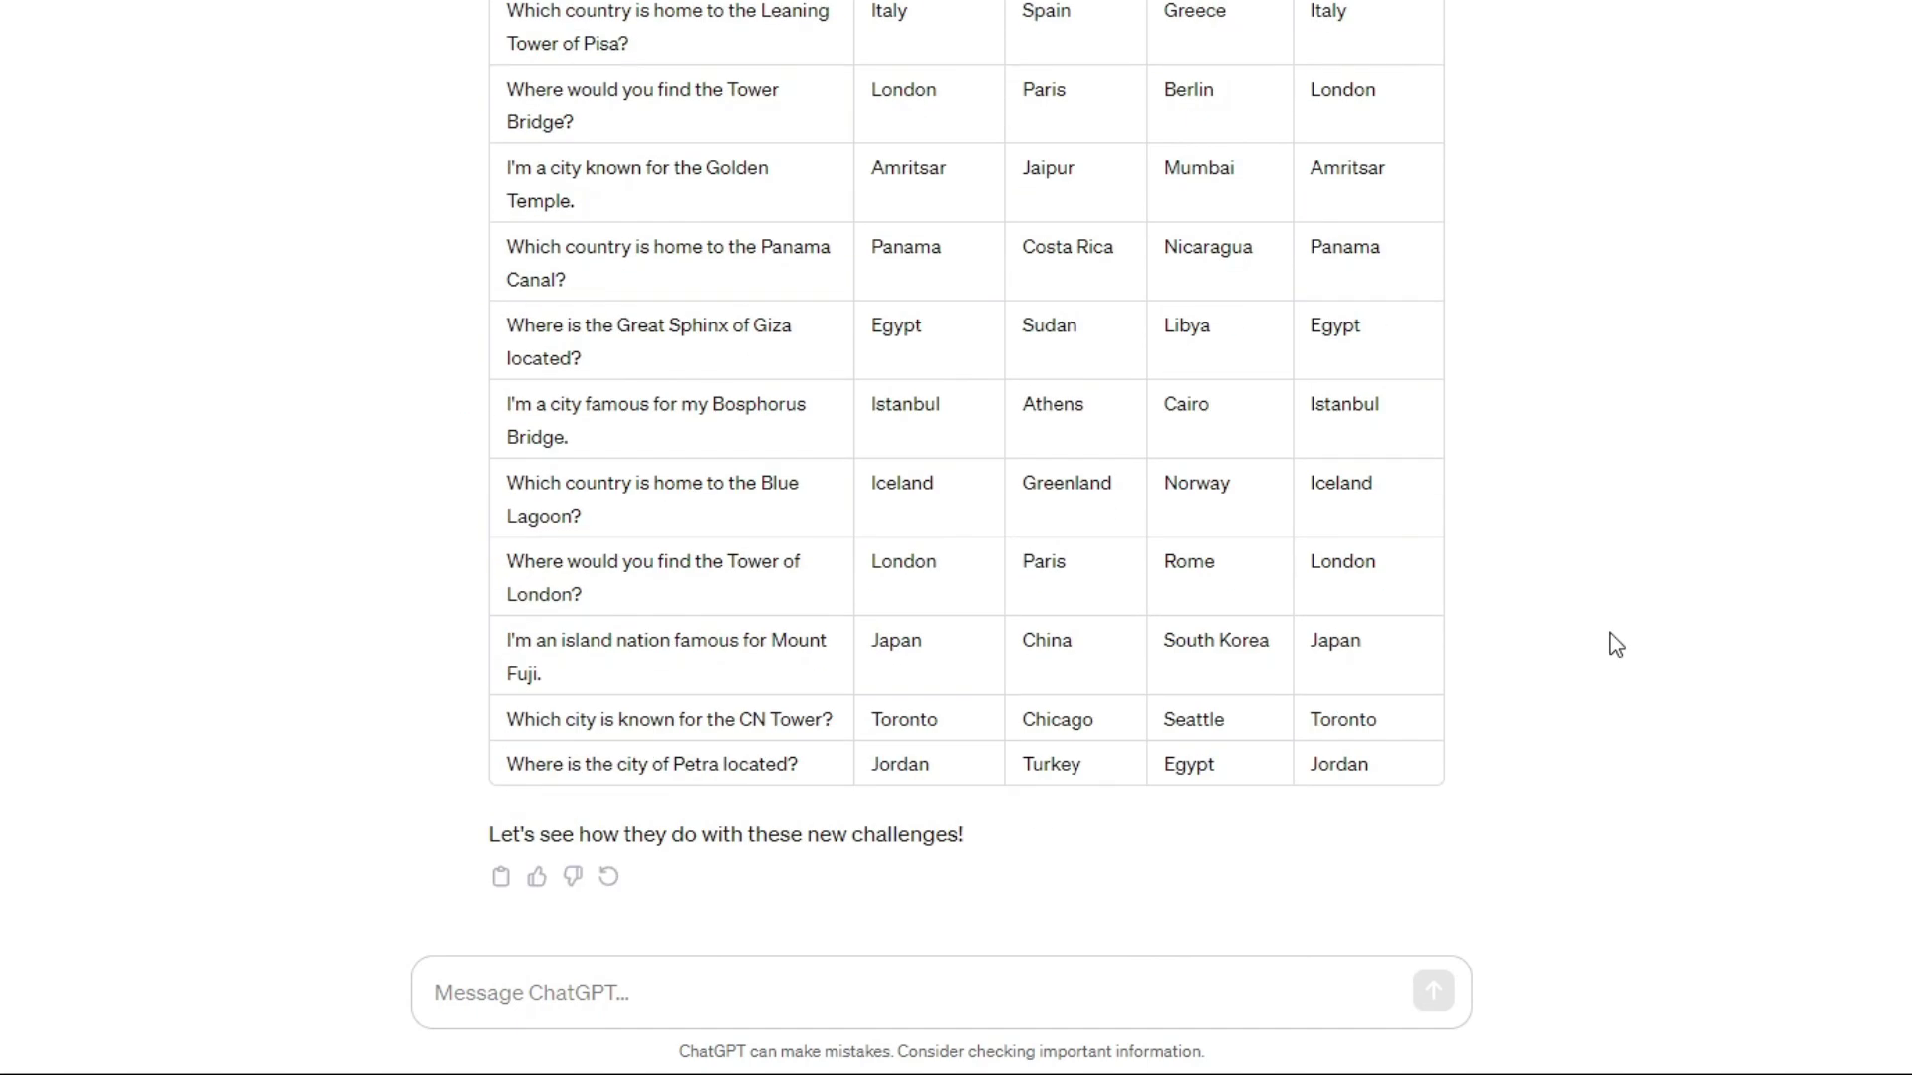
click(1188, 961)
key(ctrl+v)
key(Return)
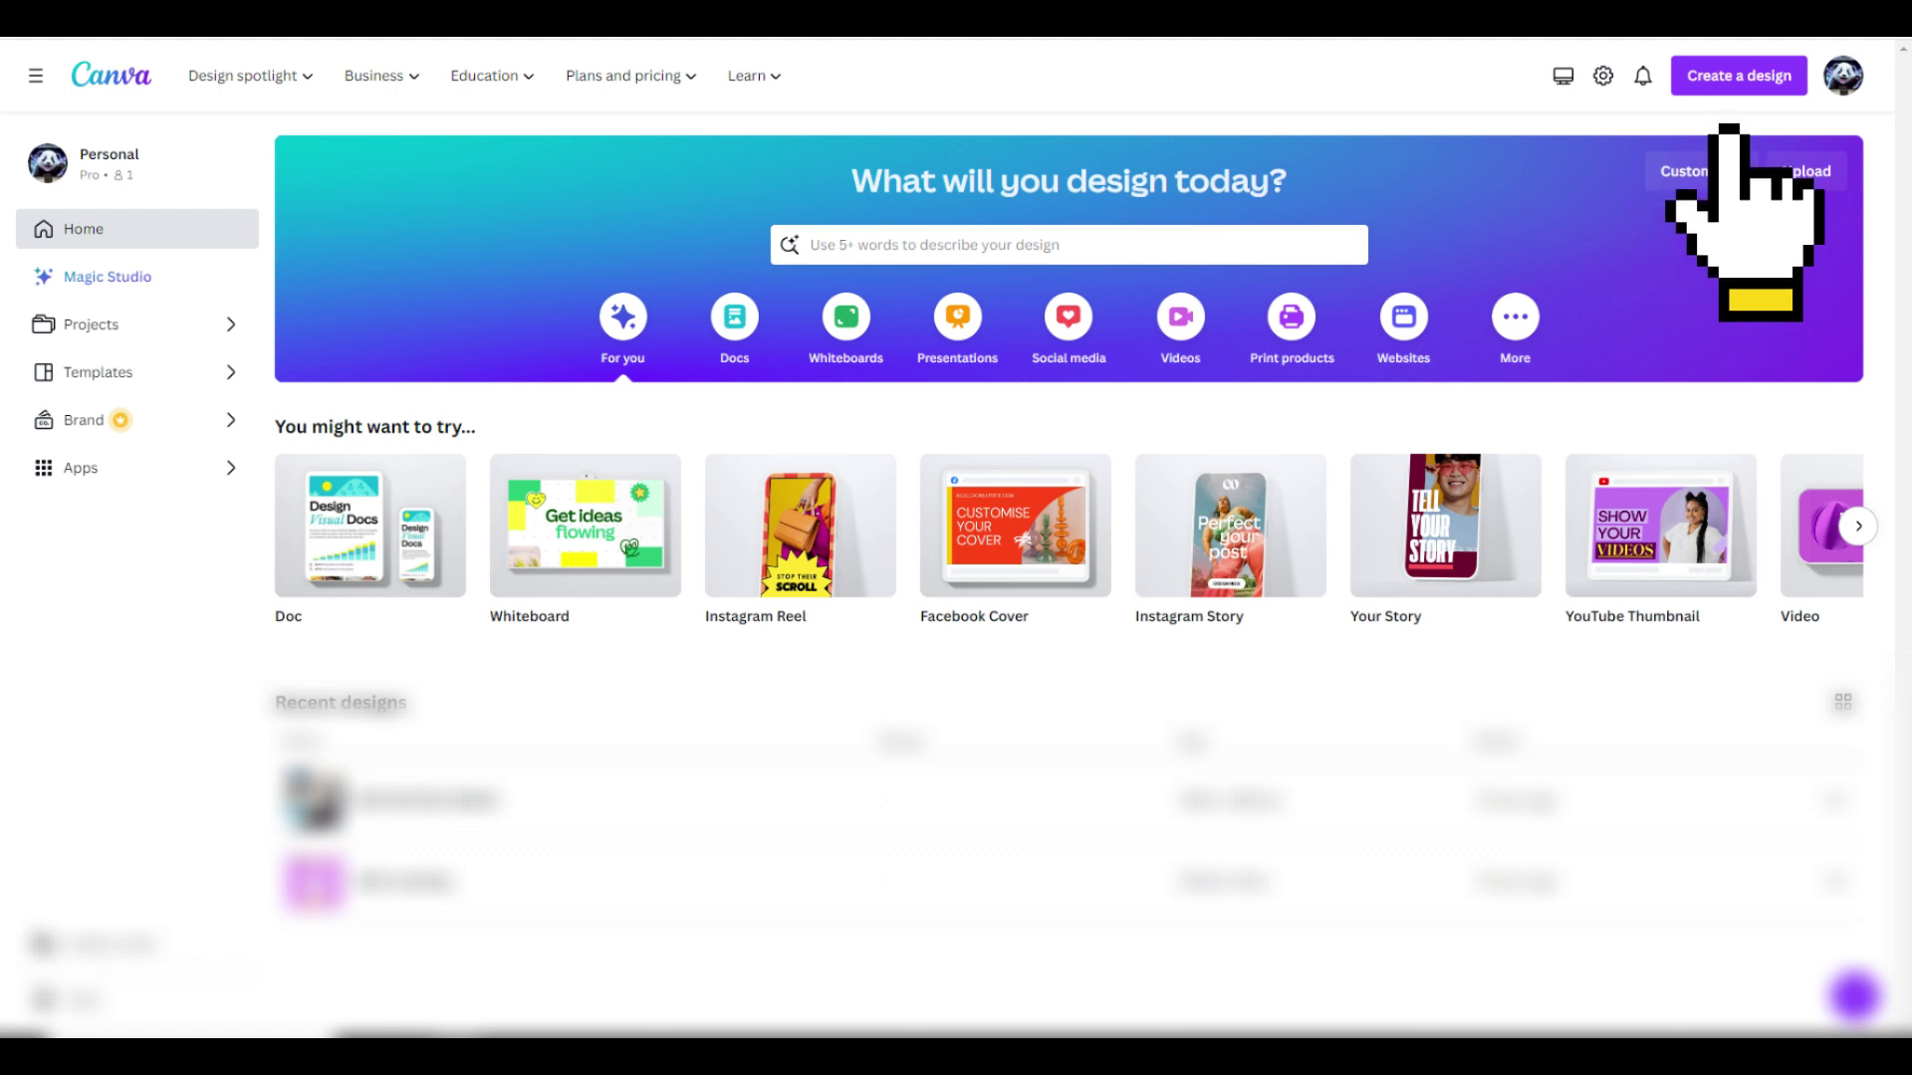
Switch to Canva and create a new blank Instagram Reel design.
click(1739, 76)
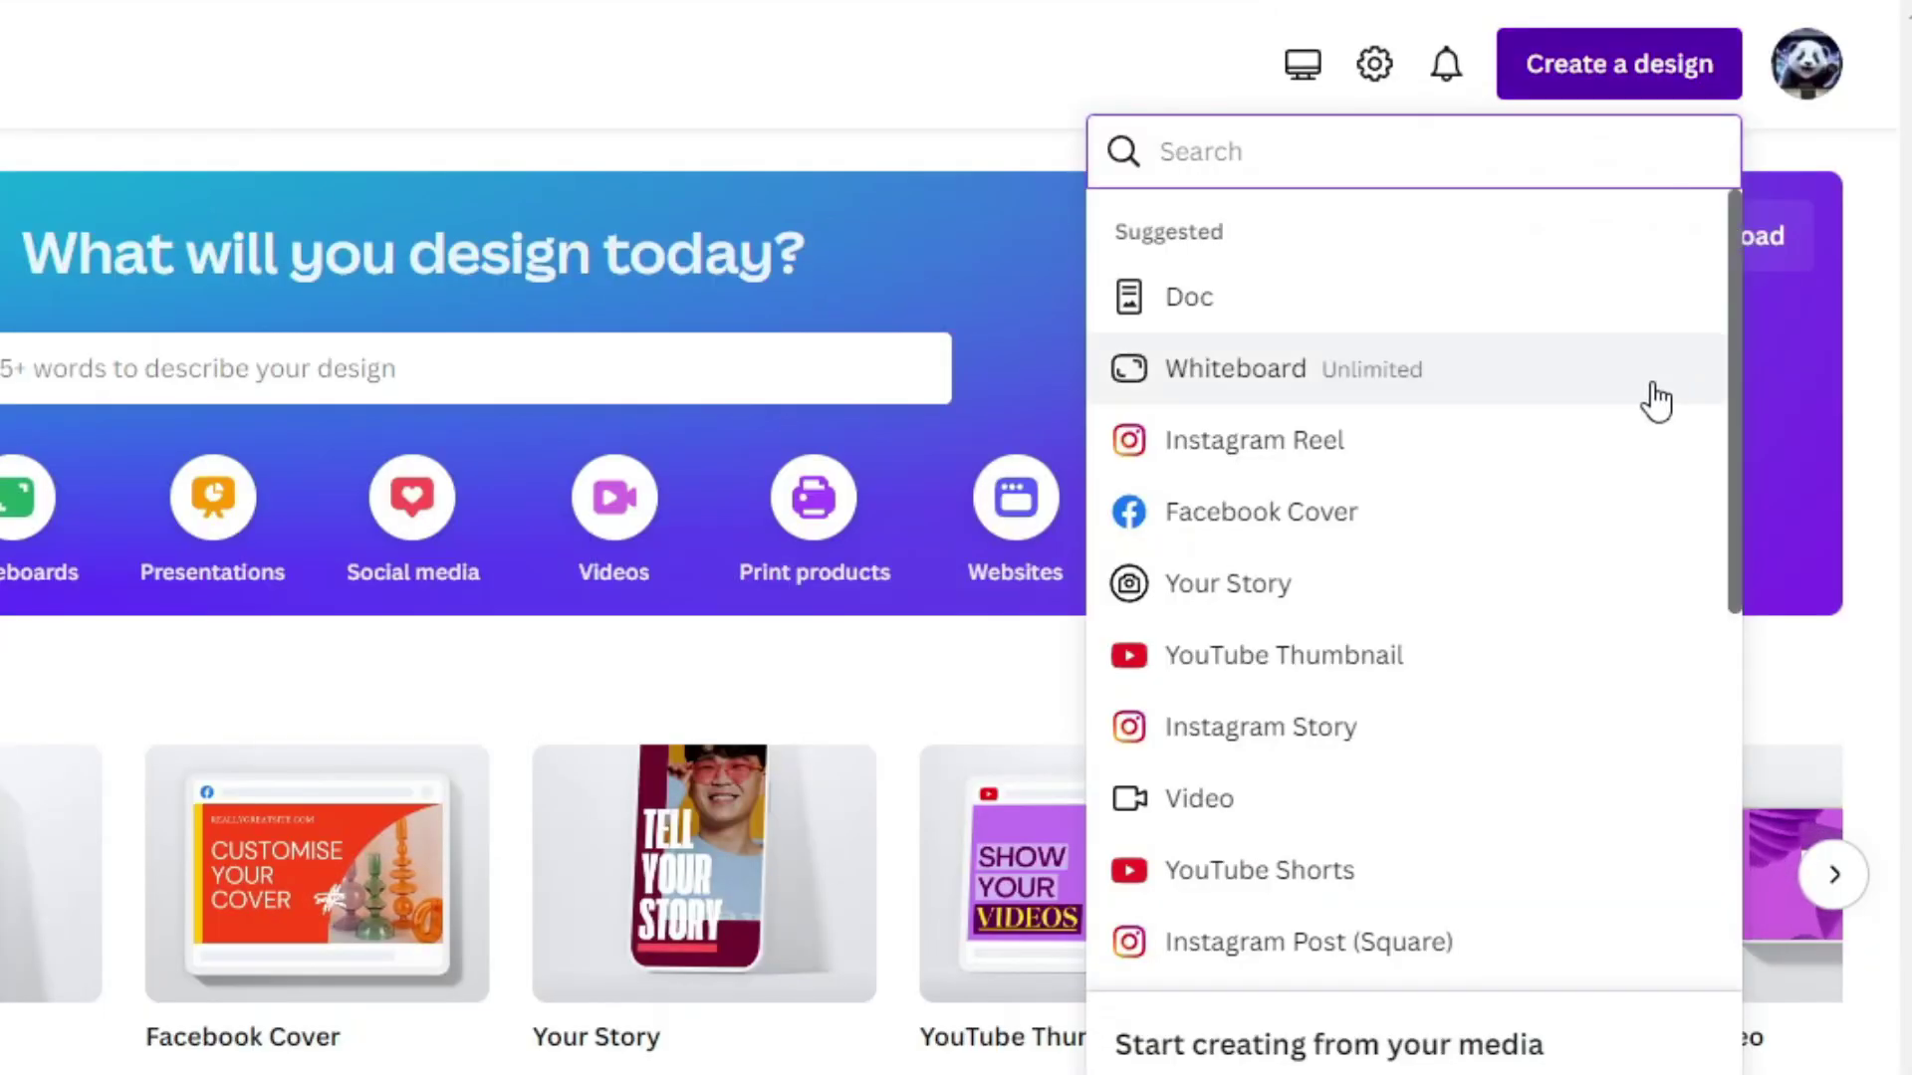
click(1641, 445)
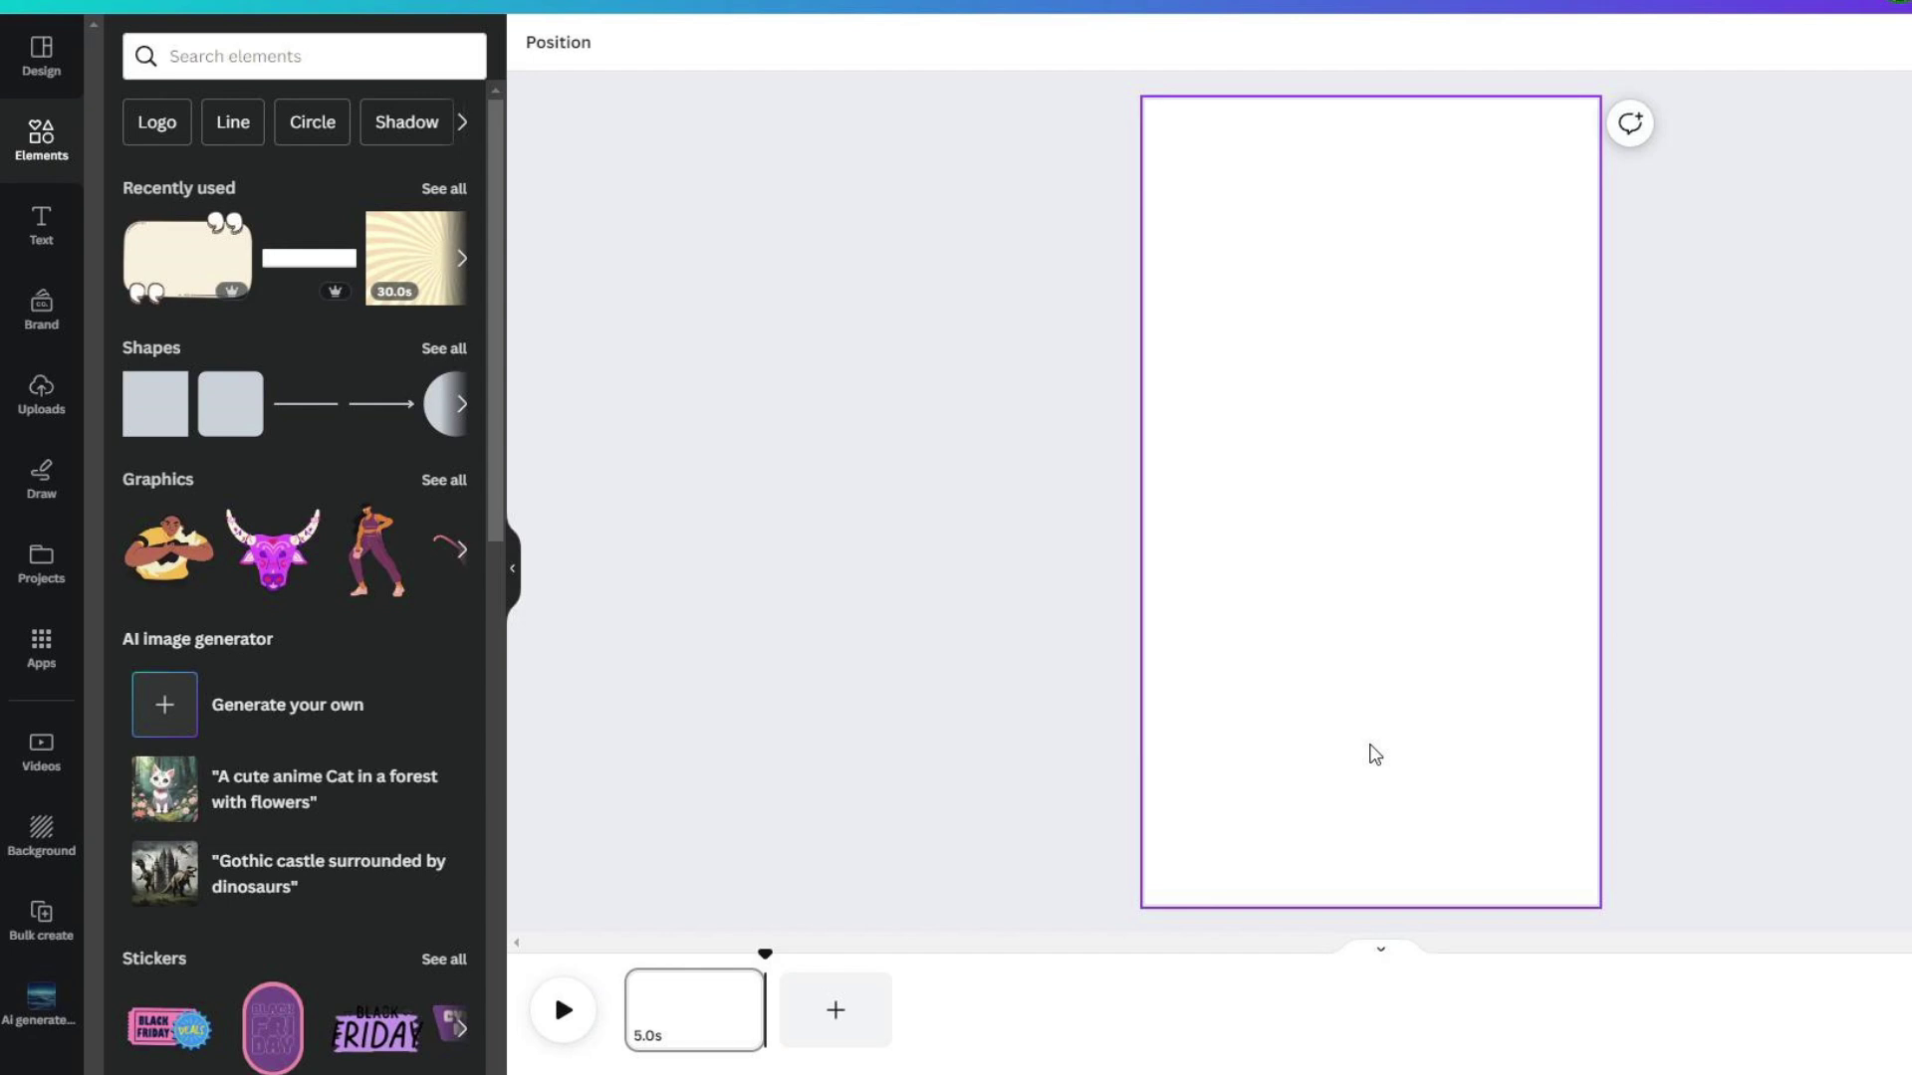
Search the video elements for "spiral background" and add the 30-second pink spiral video to the page.
click(338, 55)
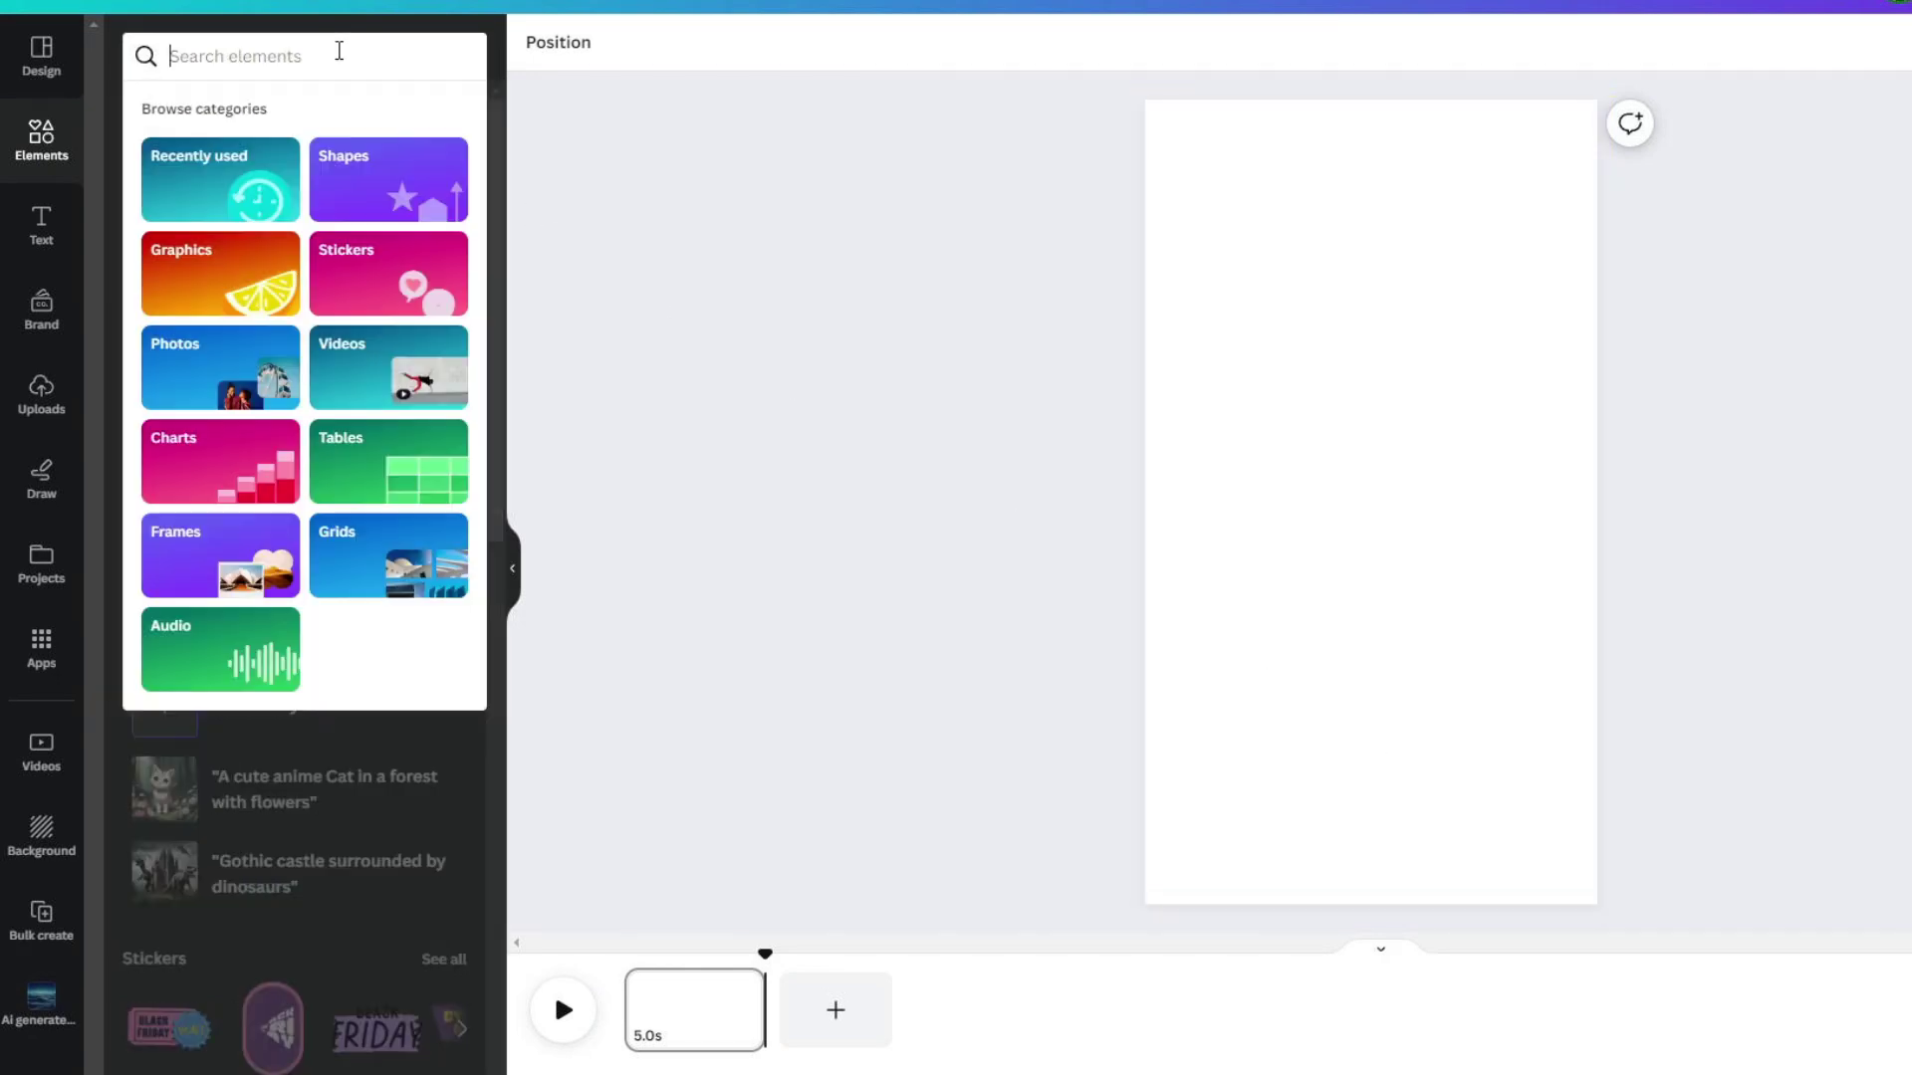
text(spiral ba)
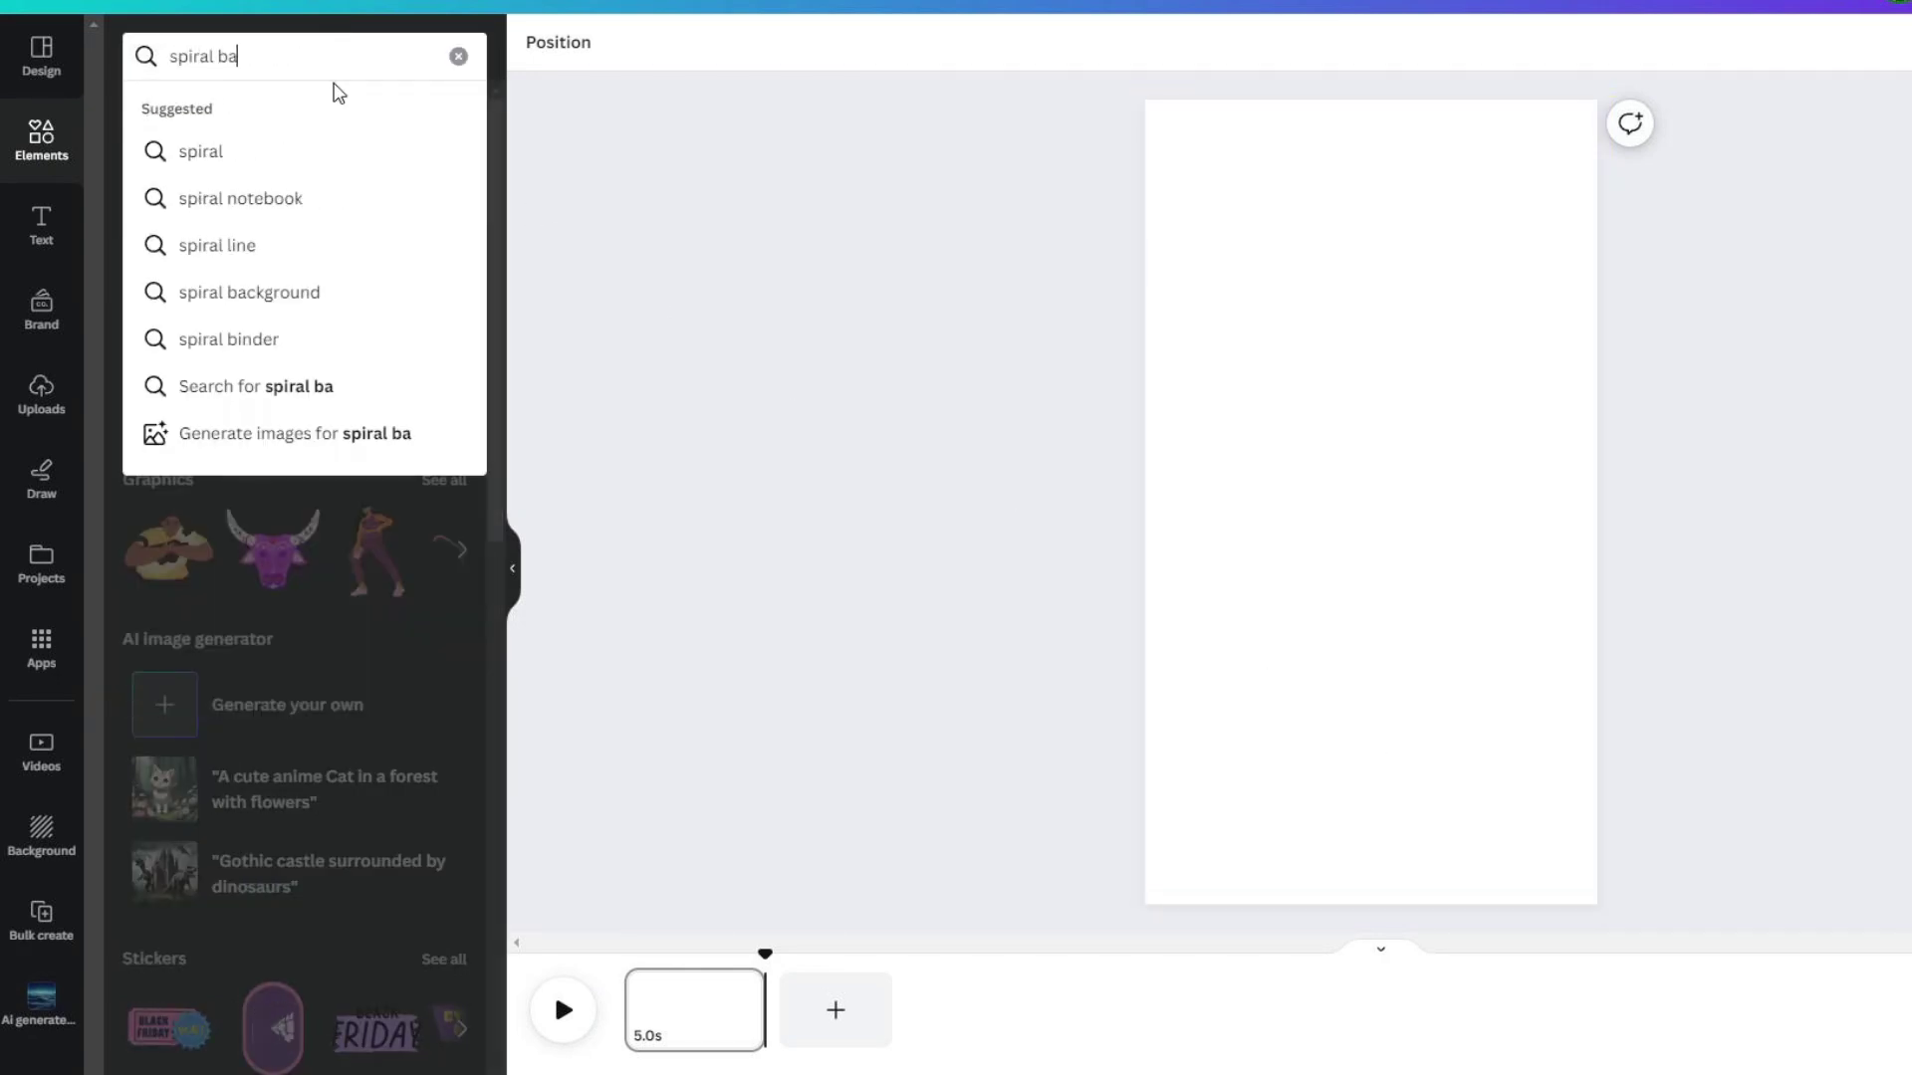
text(ckground)
key(Return)
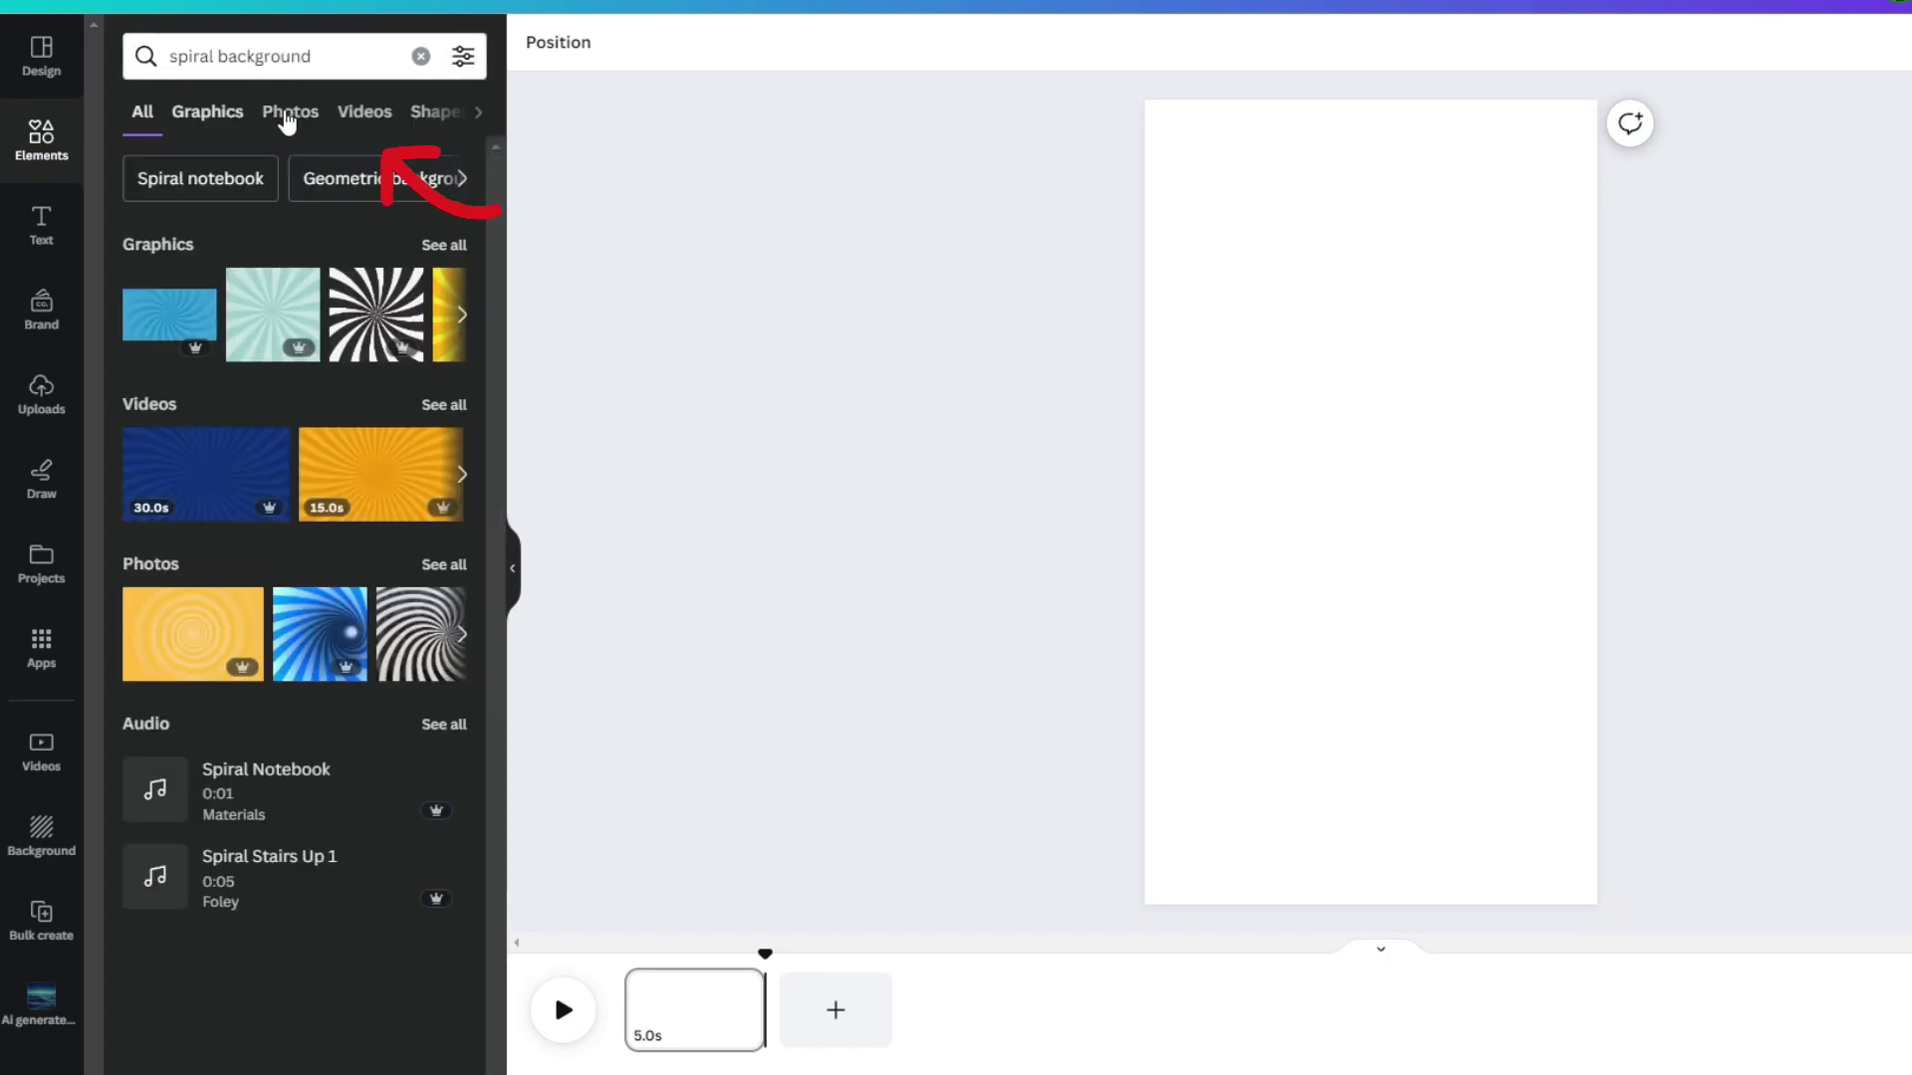
click(347, 118)
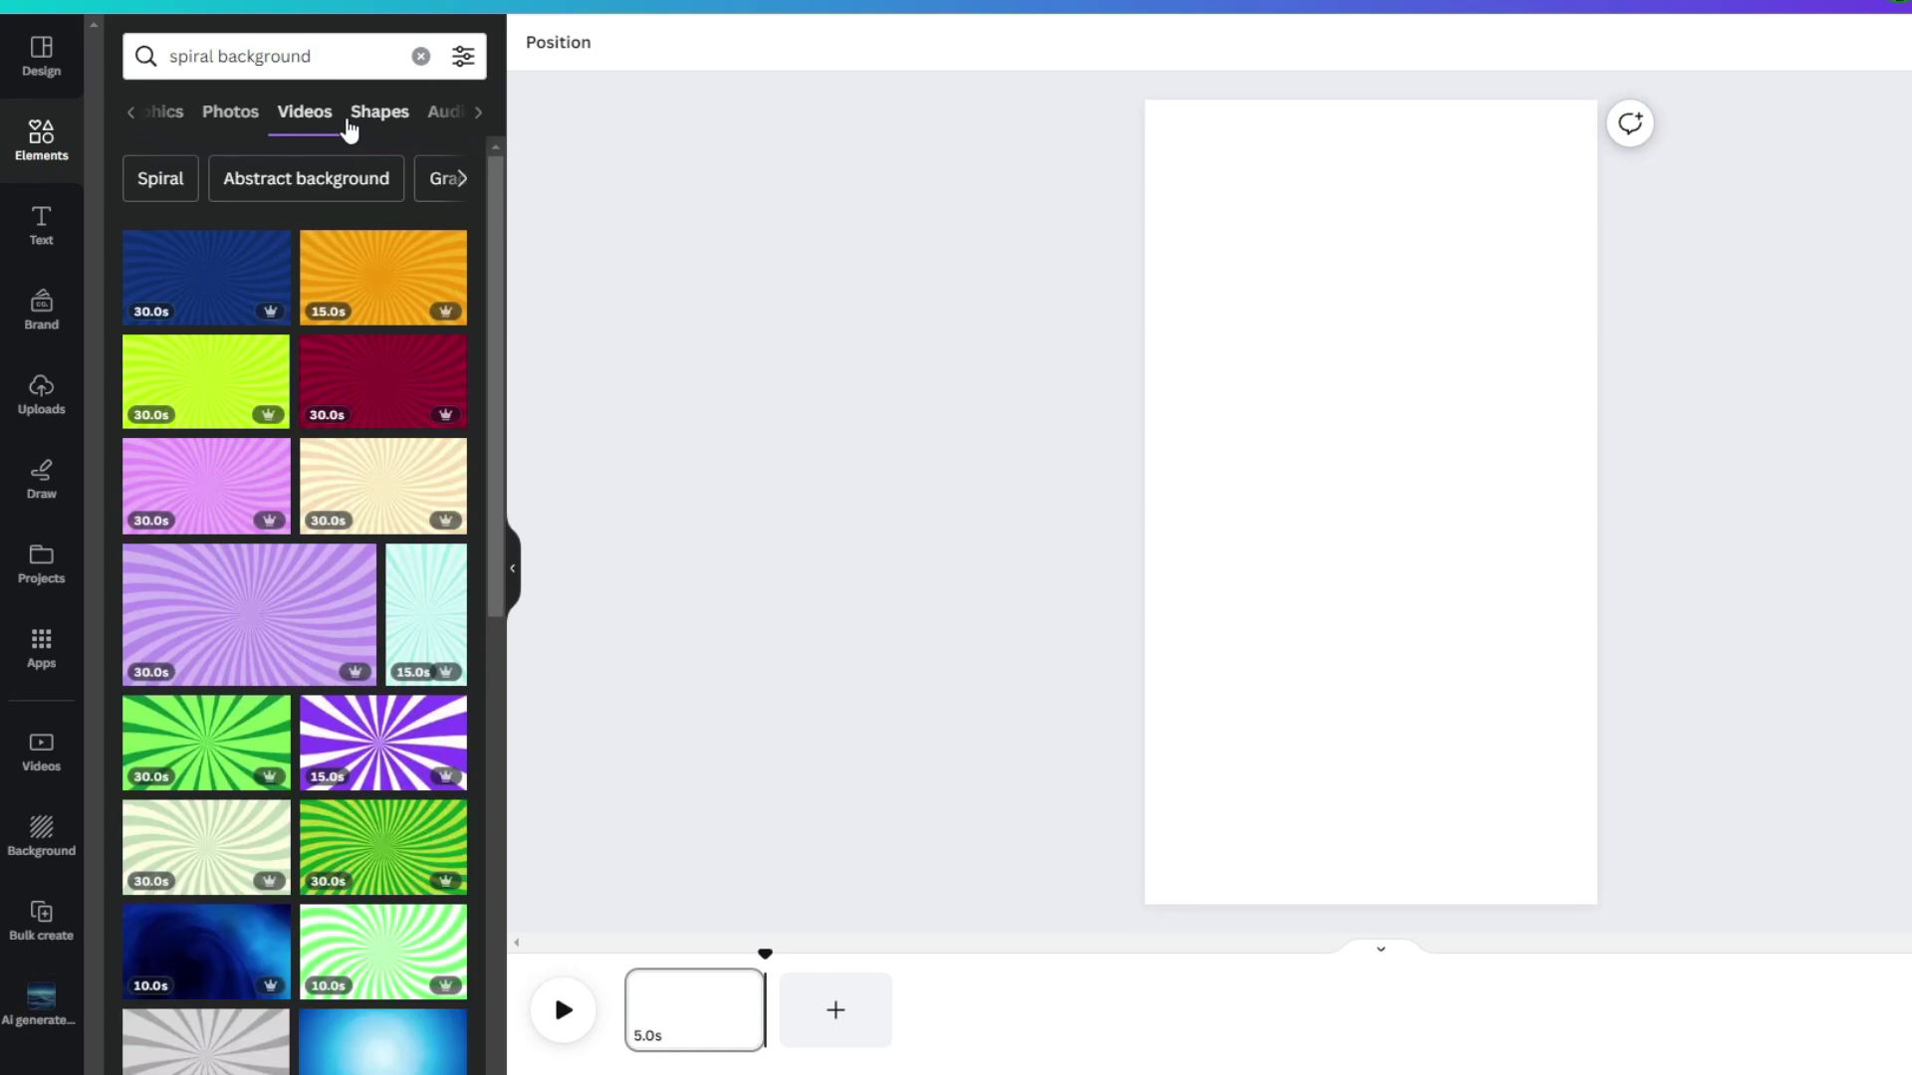
click(236, 485)
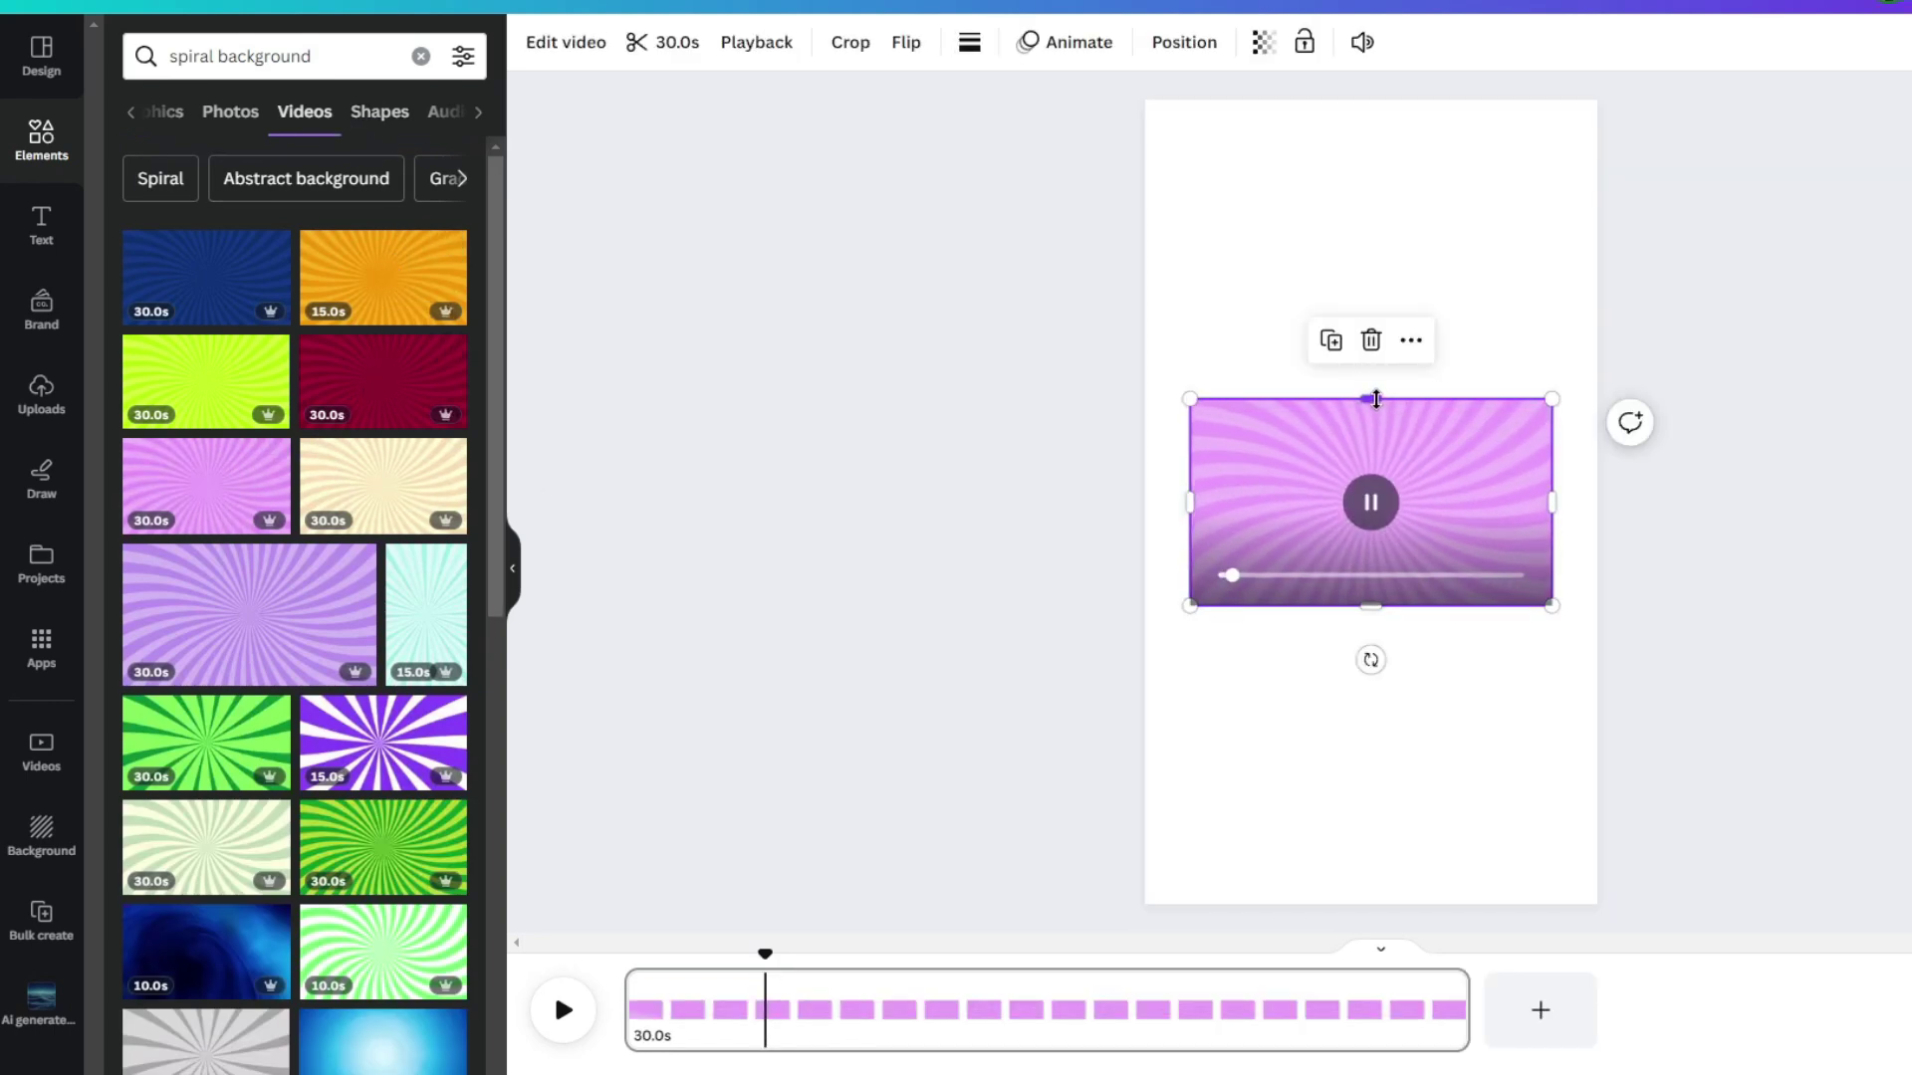
Stretch the pink spiral video on all four sides so it covers the whole page.
drag(1376, 399, 1376, 100)
drag(1370, 610, 1379, 902)
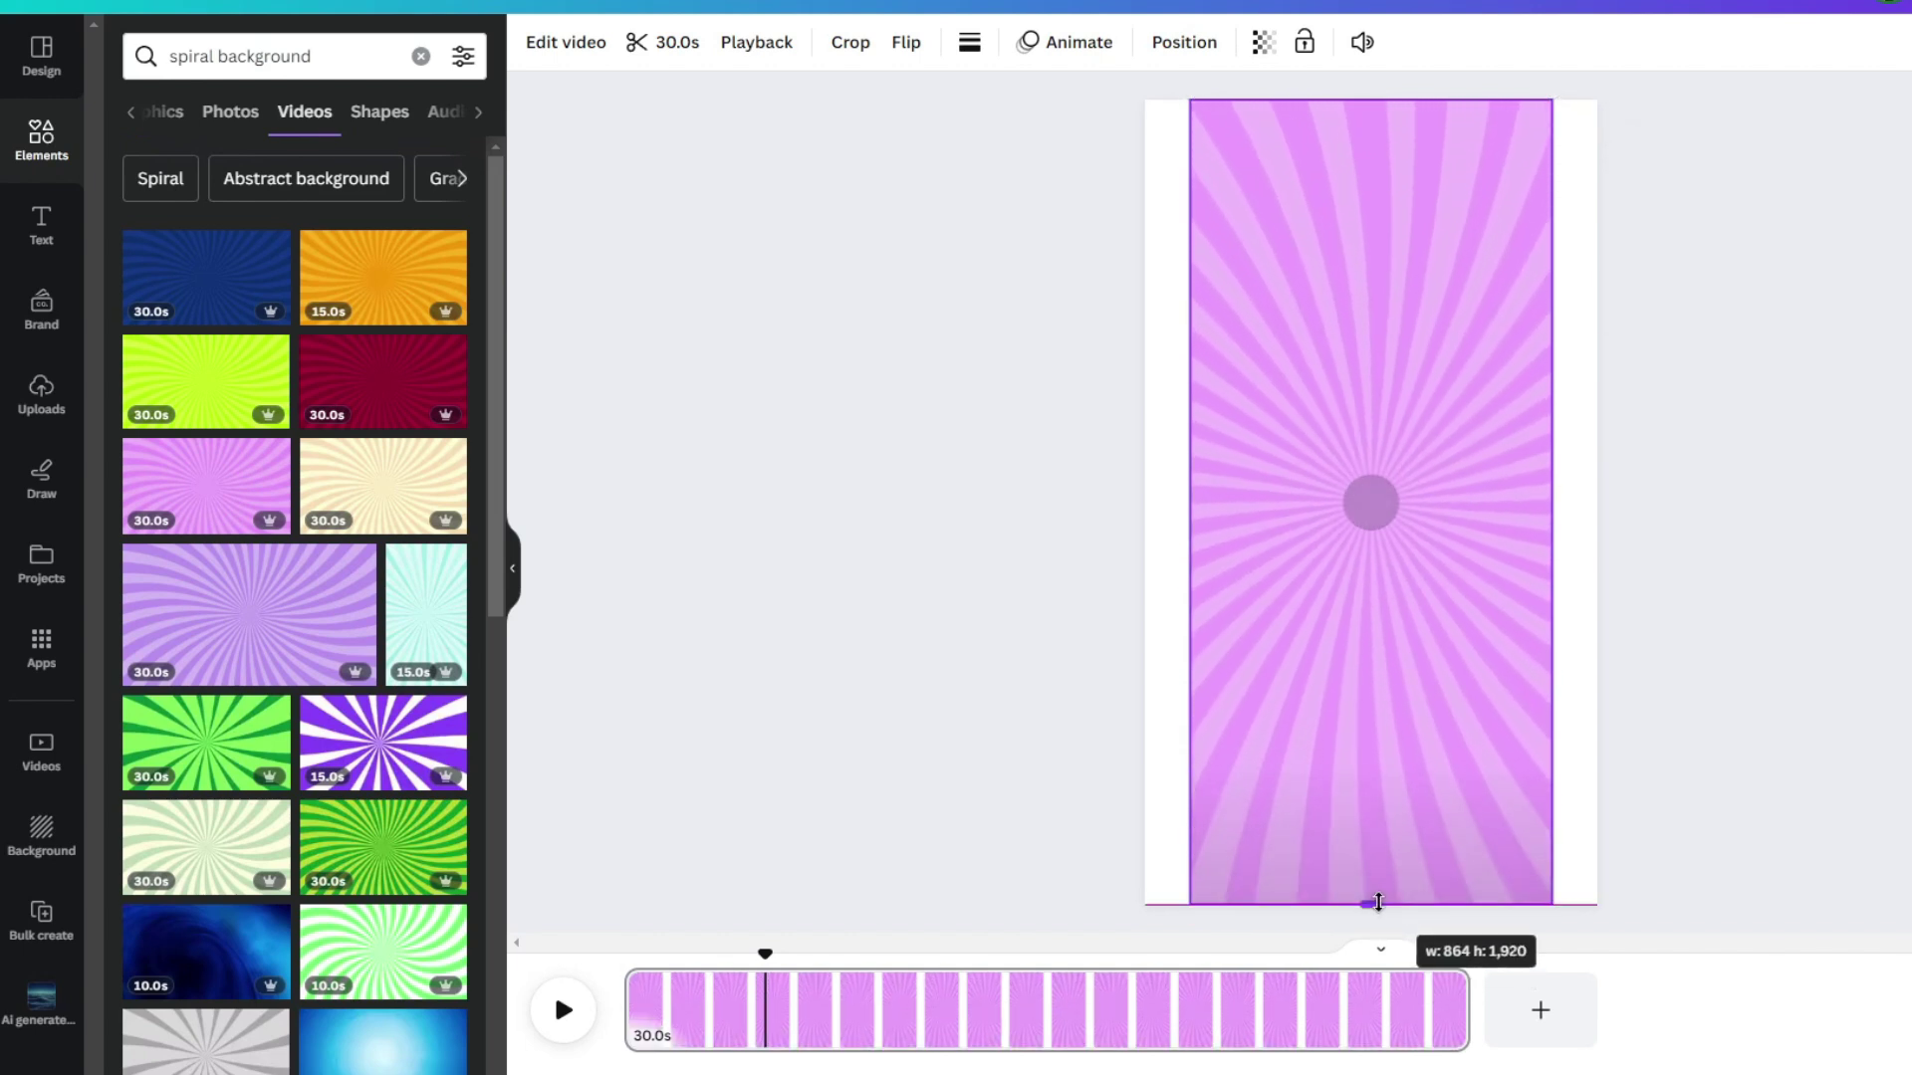
drag(1185, 501, 1141, 504)
drag(1551, 503, 1597, 503)
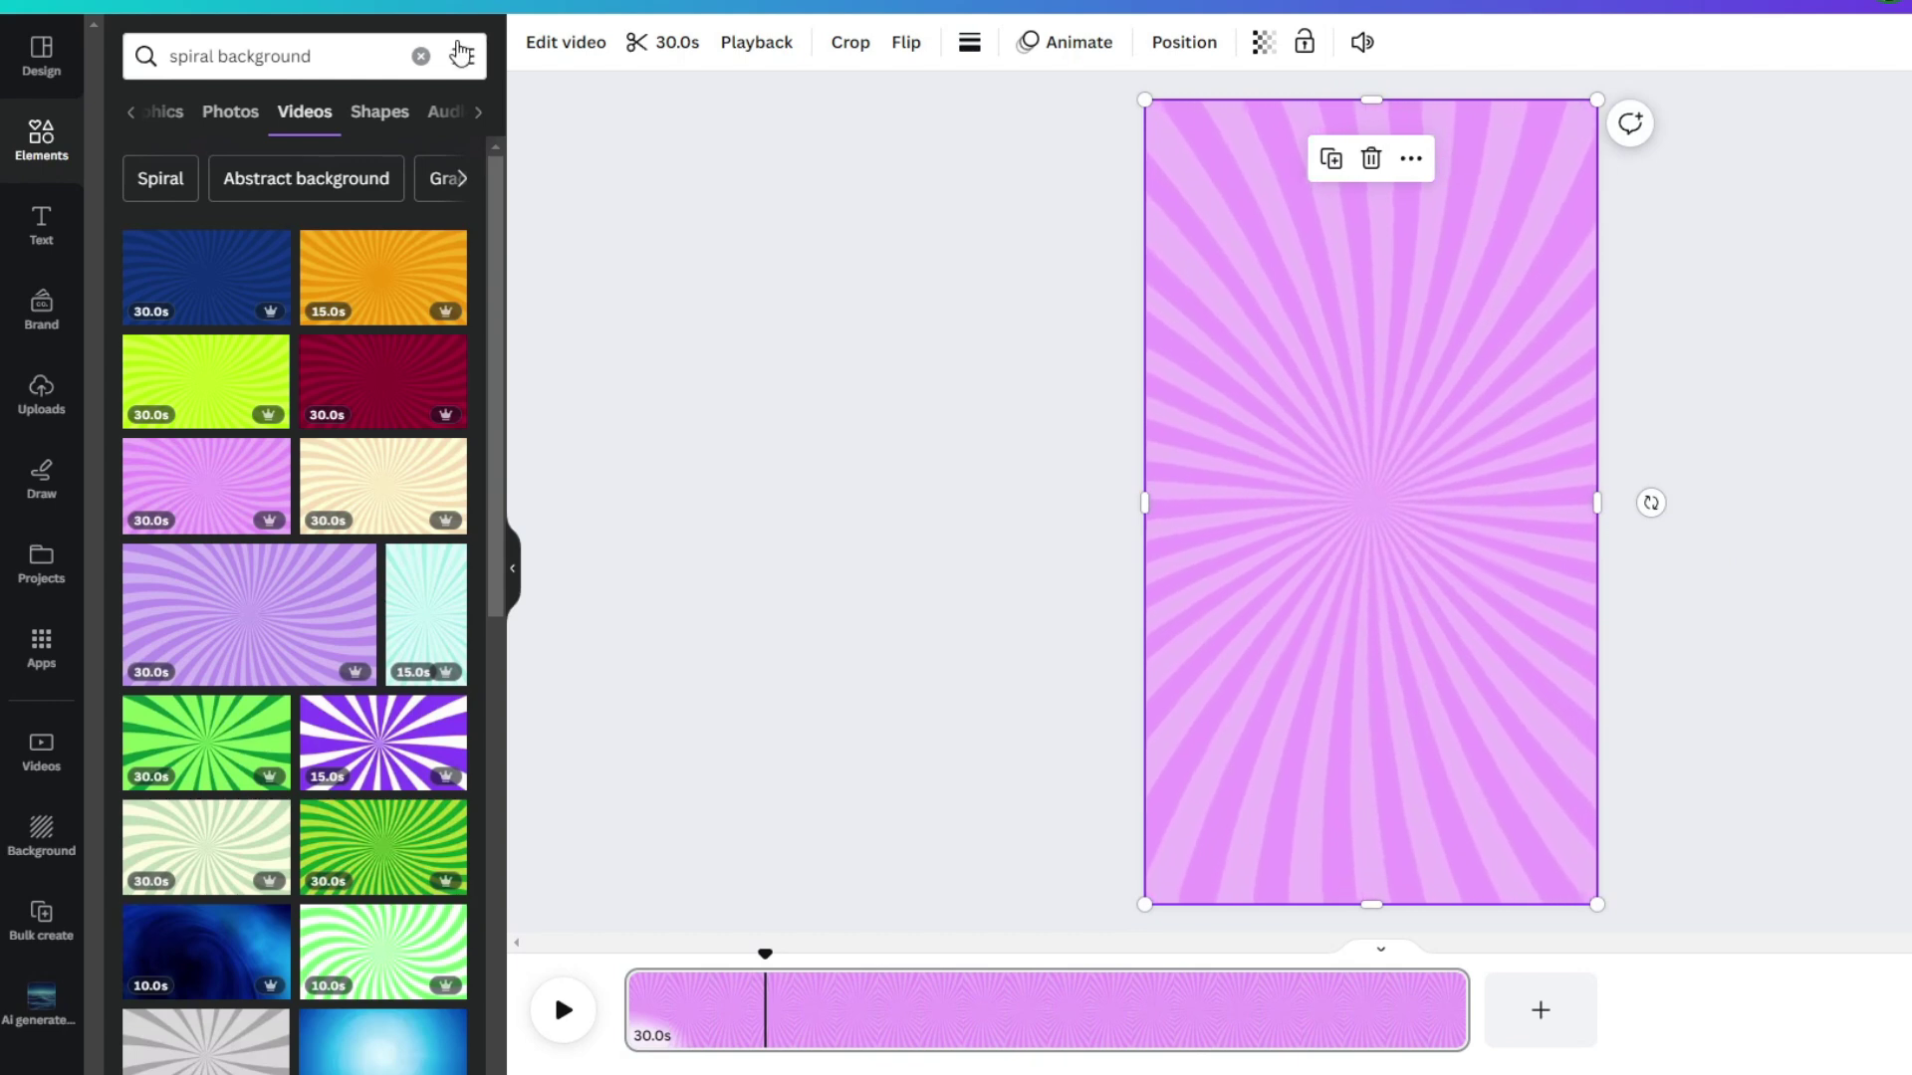
Add a heading reading "Question" and place it centred near the upper edge of the page.
click(42, 144)
click(37, 224)
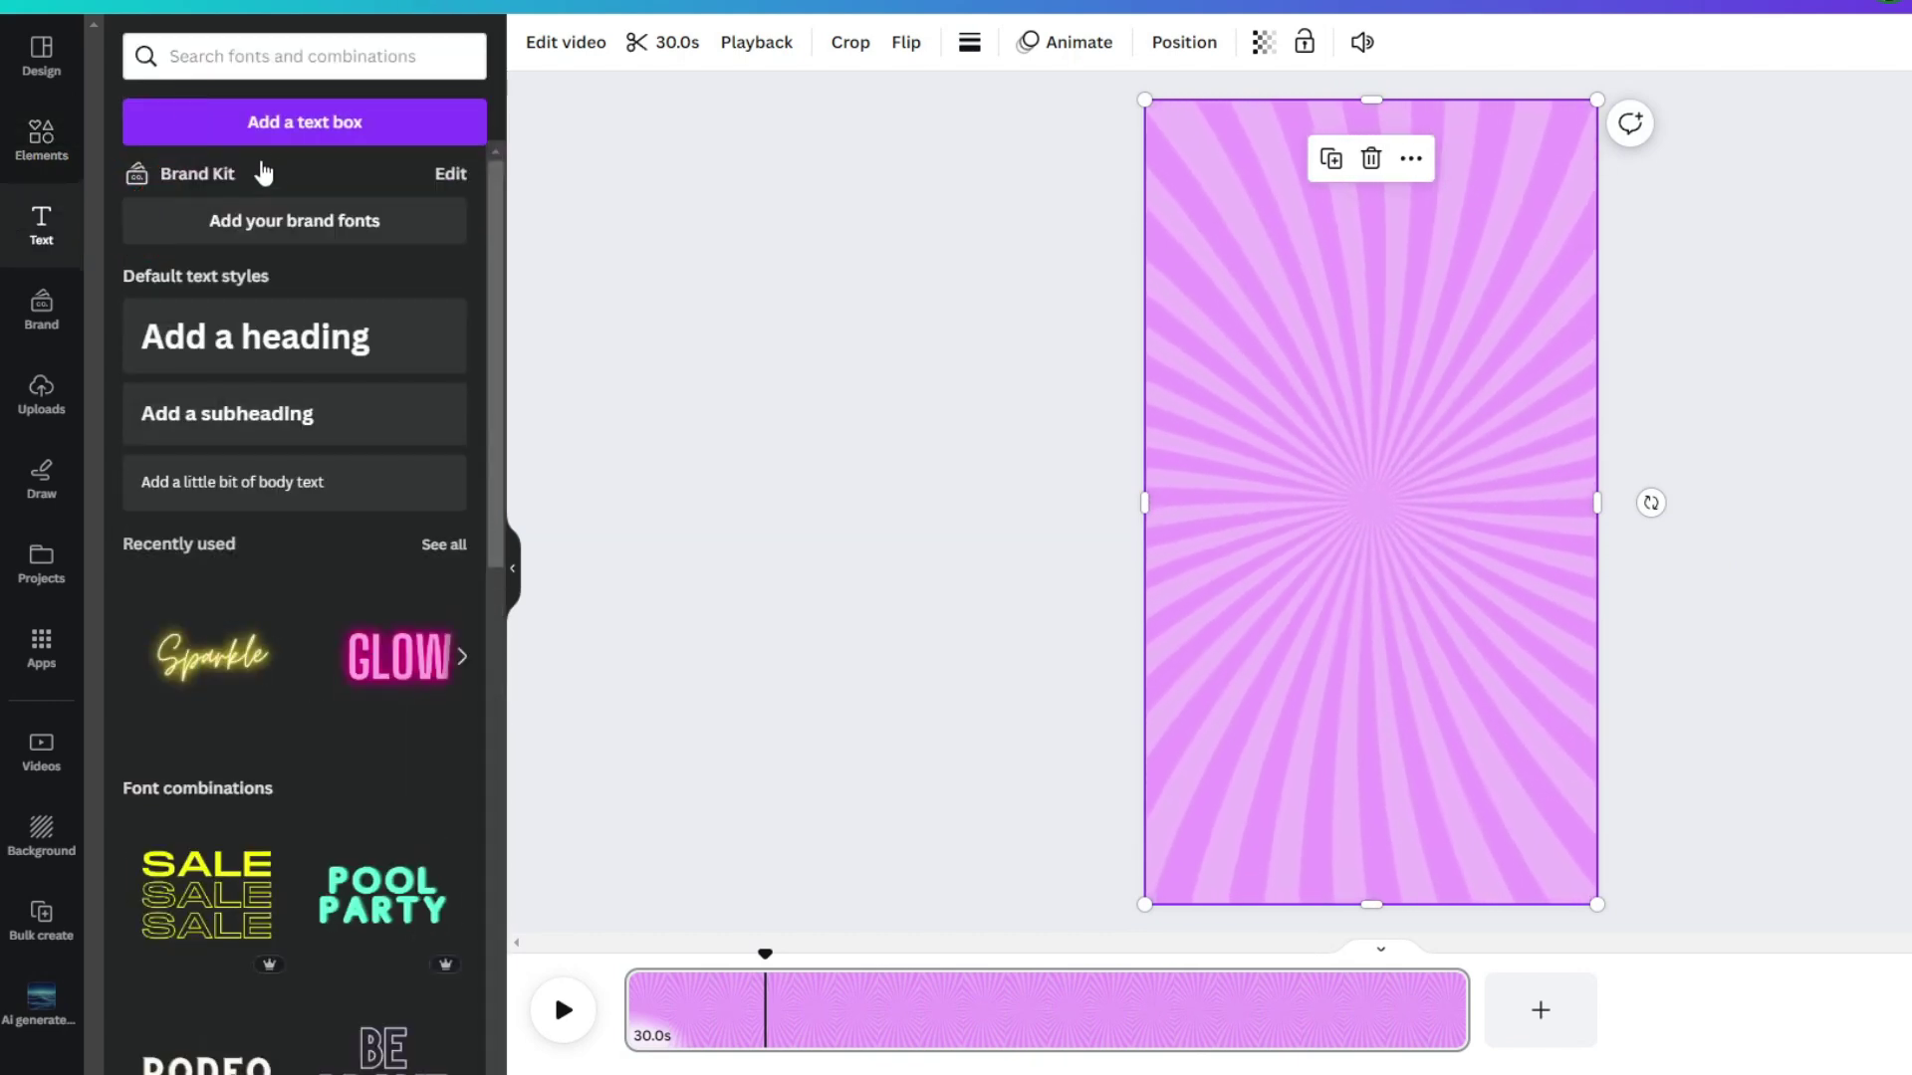
click(350, 337)
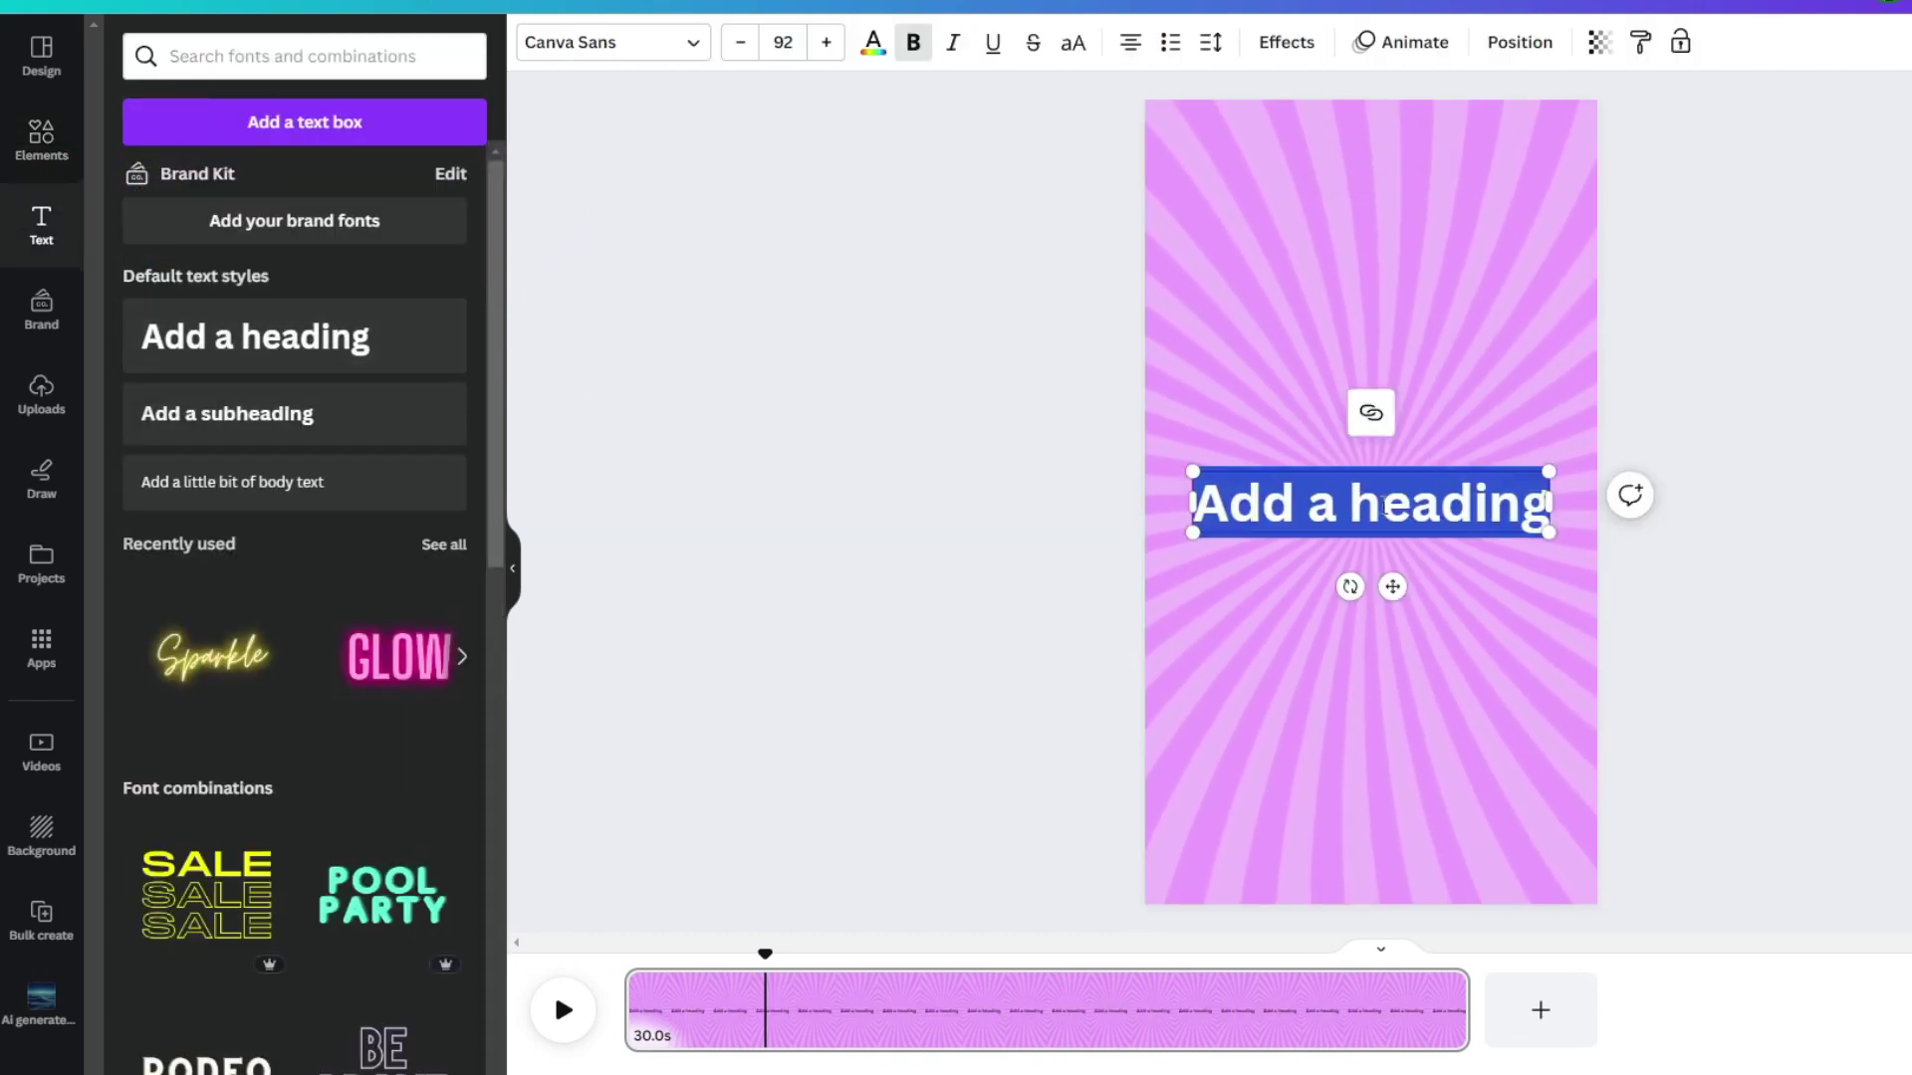
key(BackSpace)
text(Qeus)
key(BackSpace)
key(BackSpace)
key(BackSpace)
text(uestion)
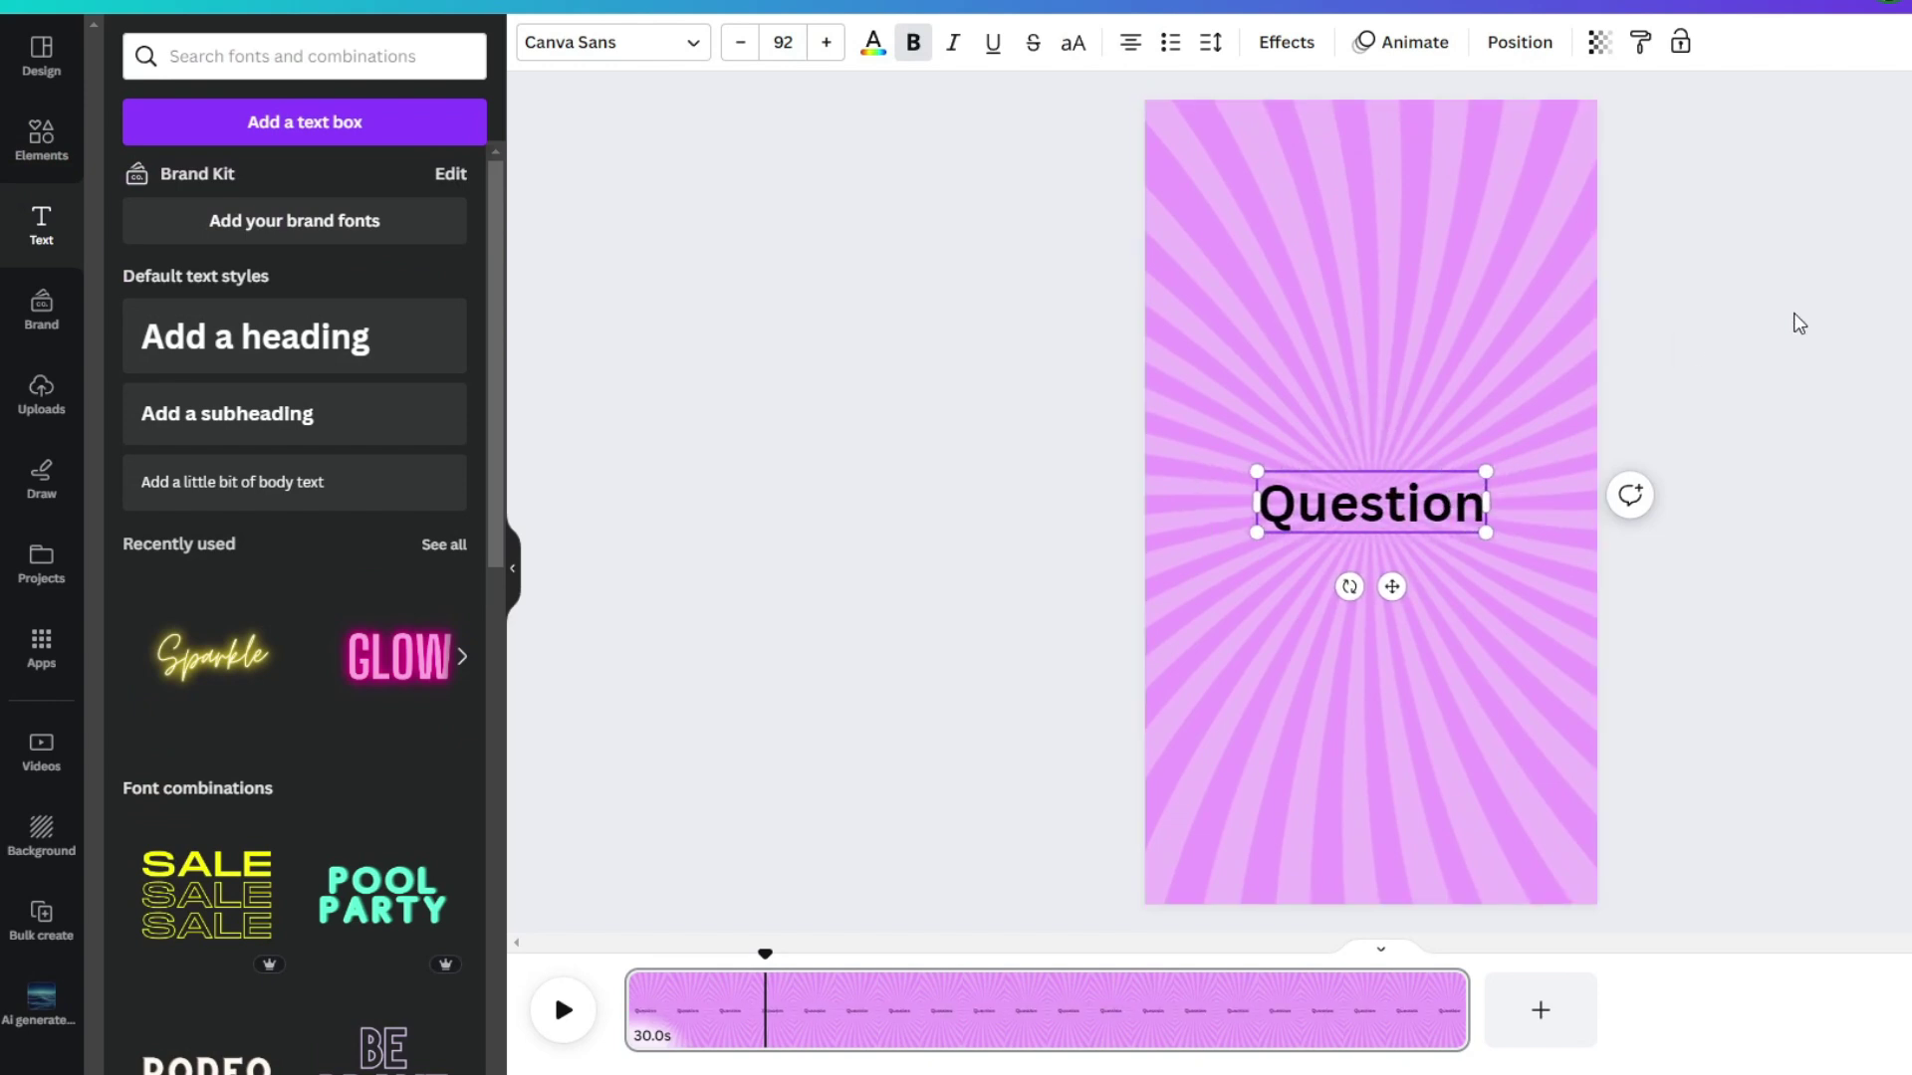
drag(1412, 514, 1412, 197)
Add body text reading "Option A" and place it centred just below the middle of the page.
click(400, 503)
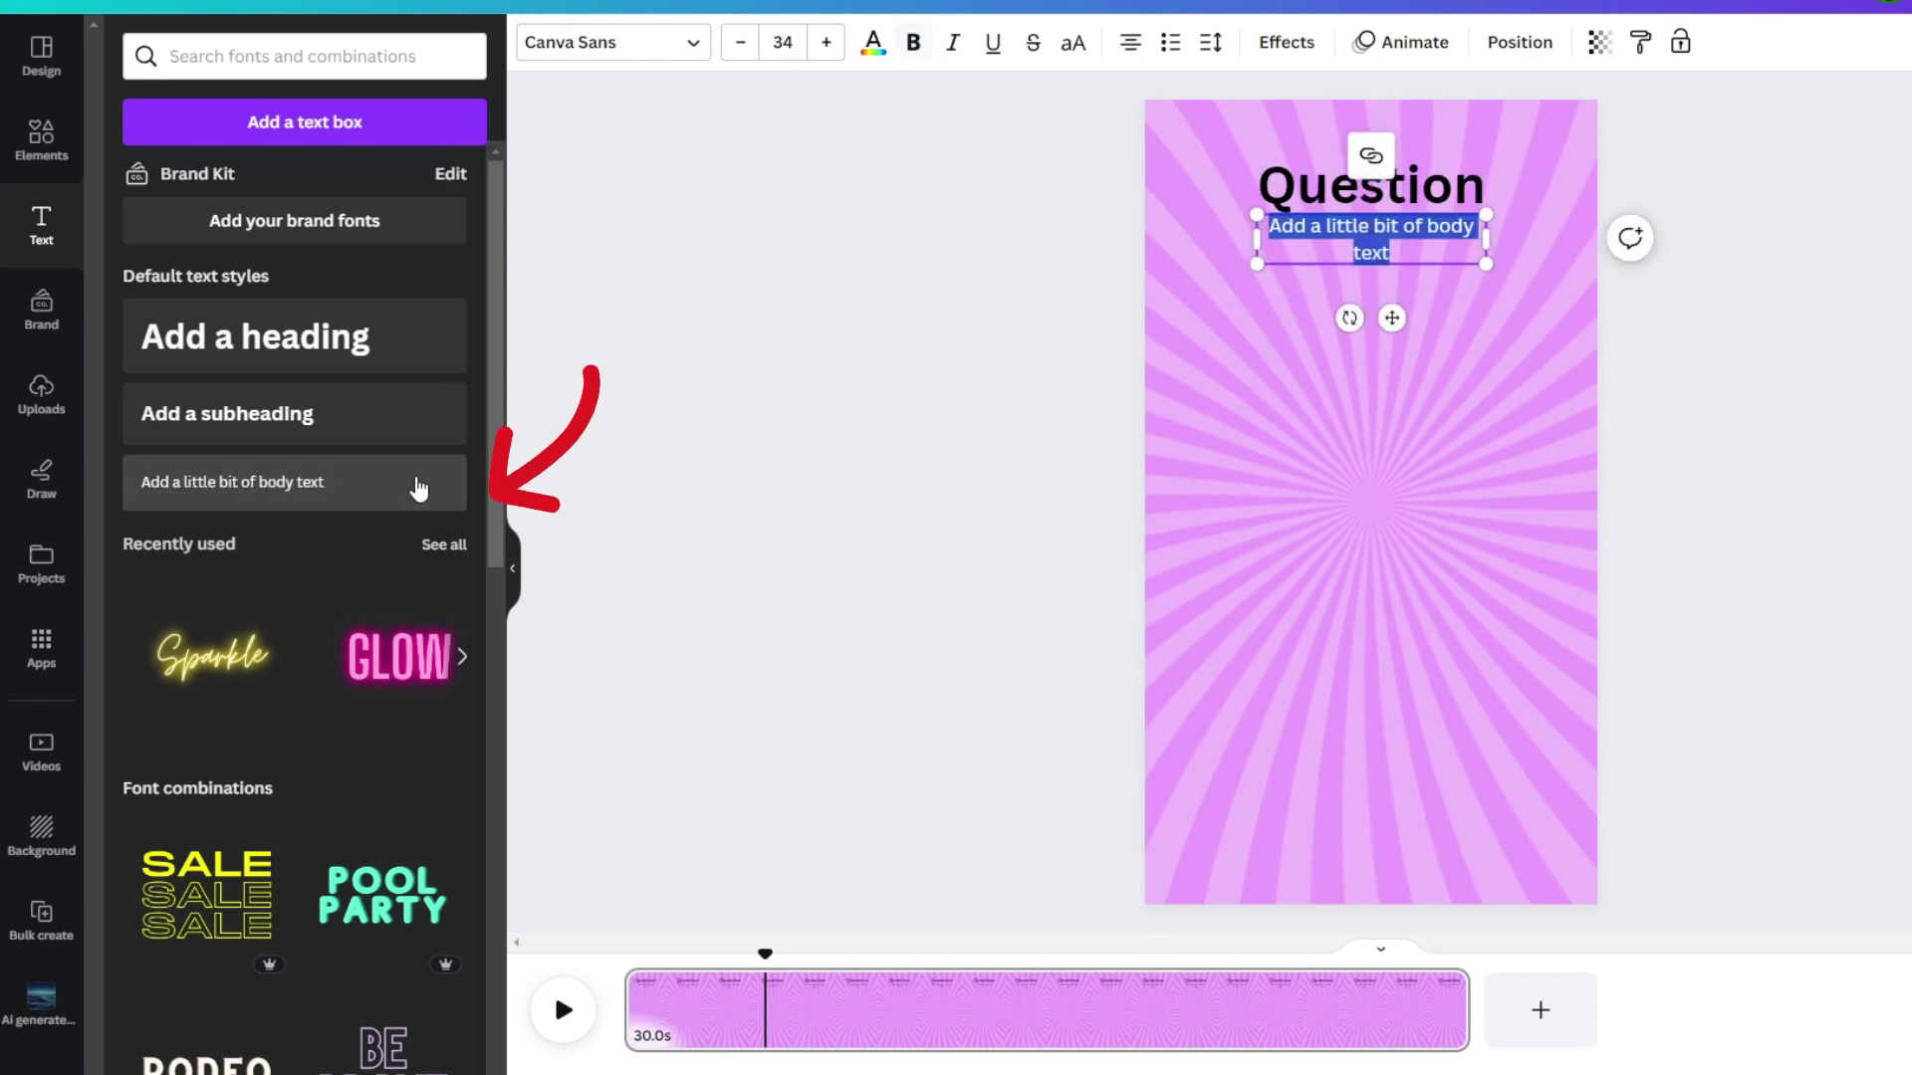
text(Option A)
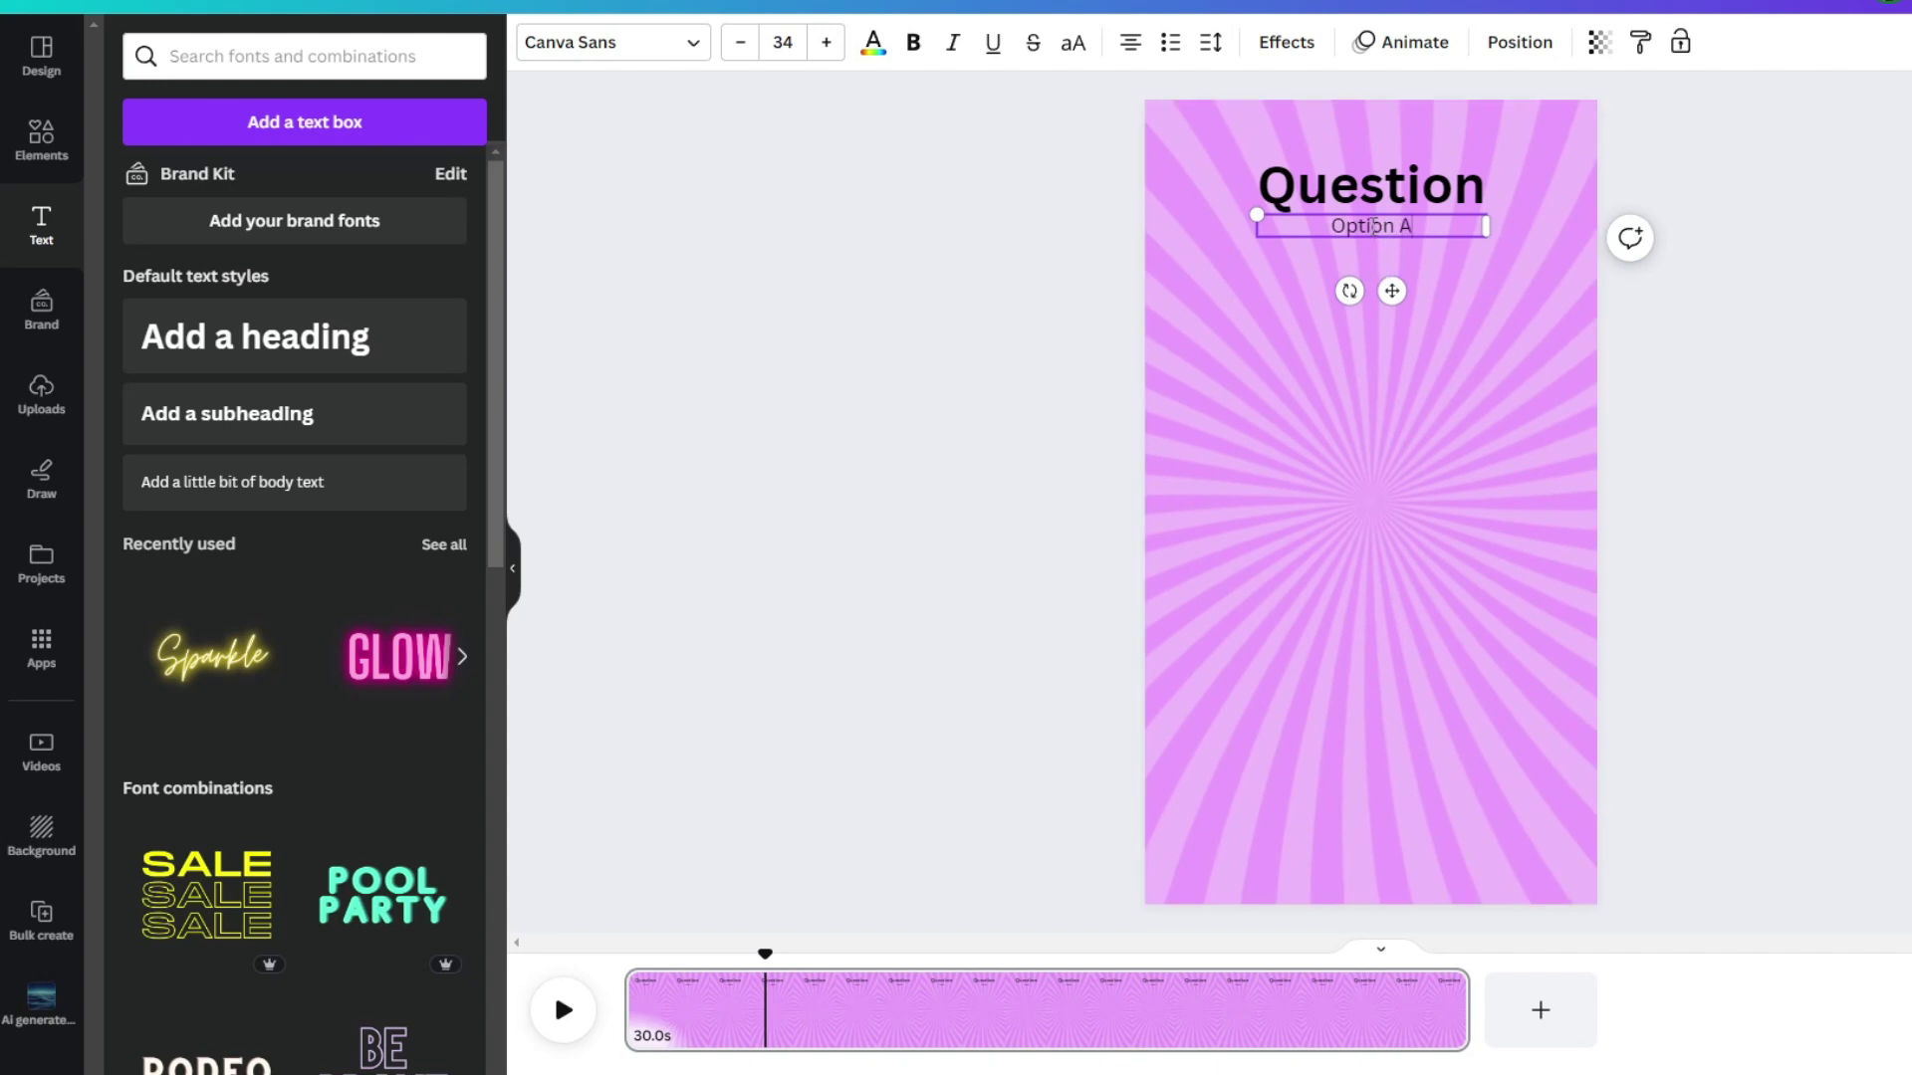
drag(1374, 227, 1374, 576)
click(1759, 435)
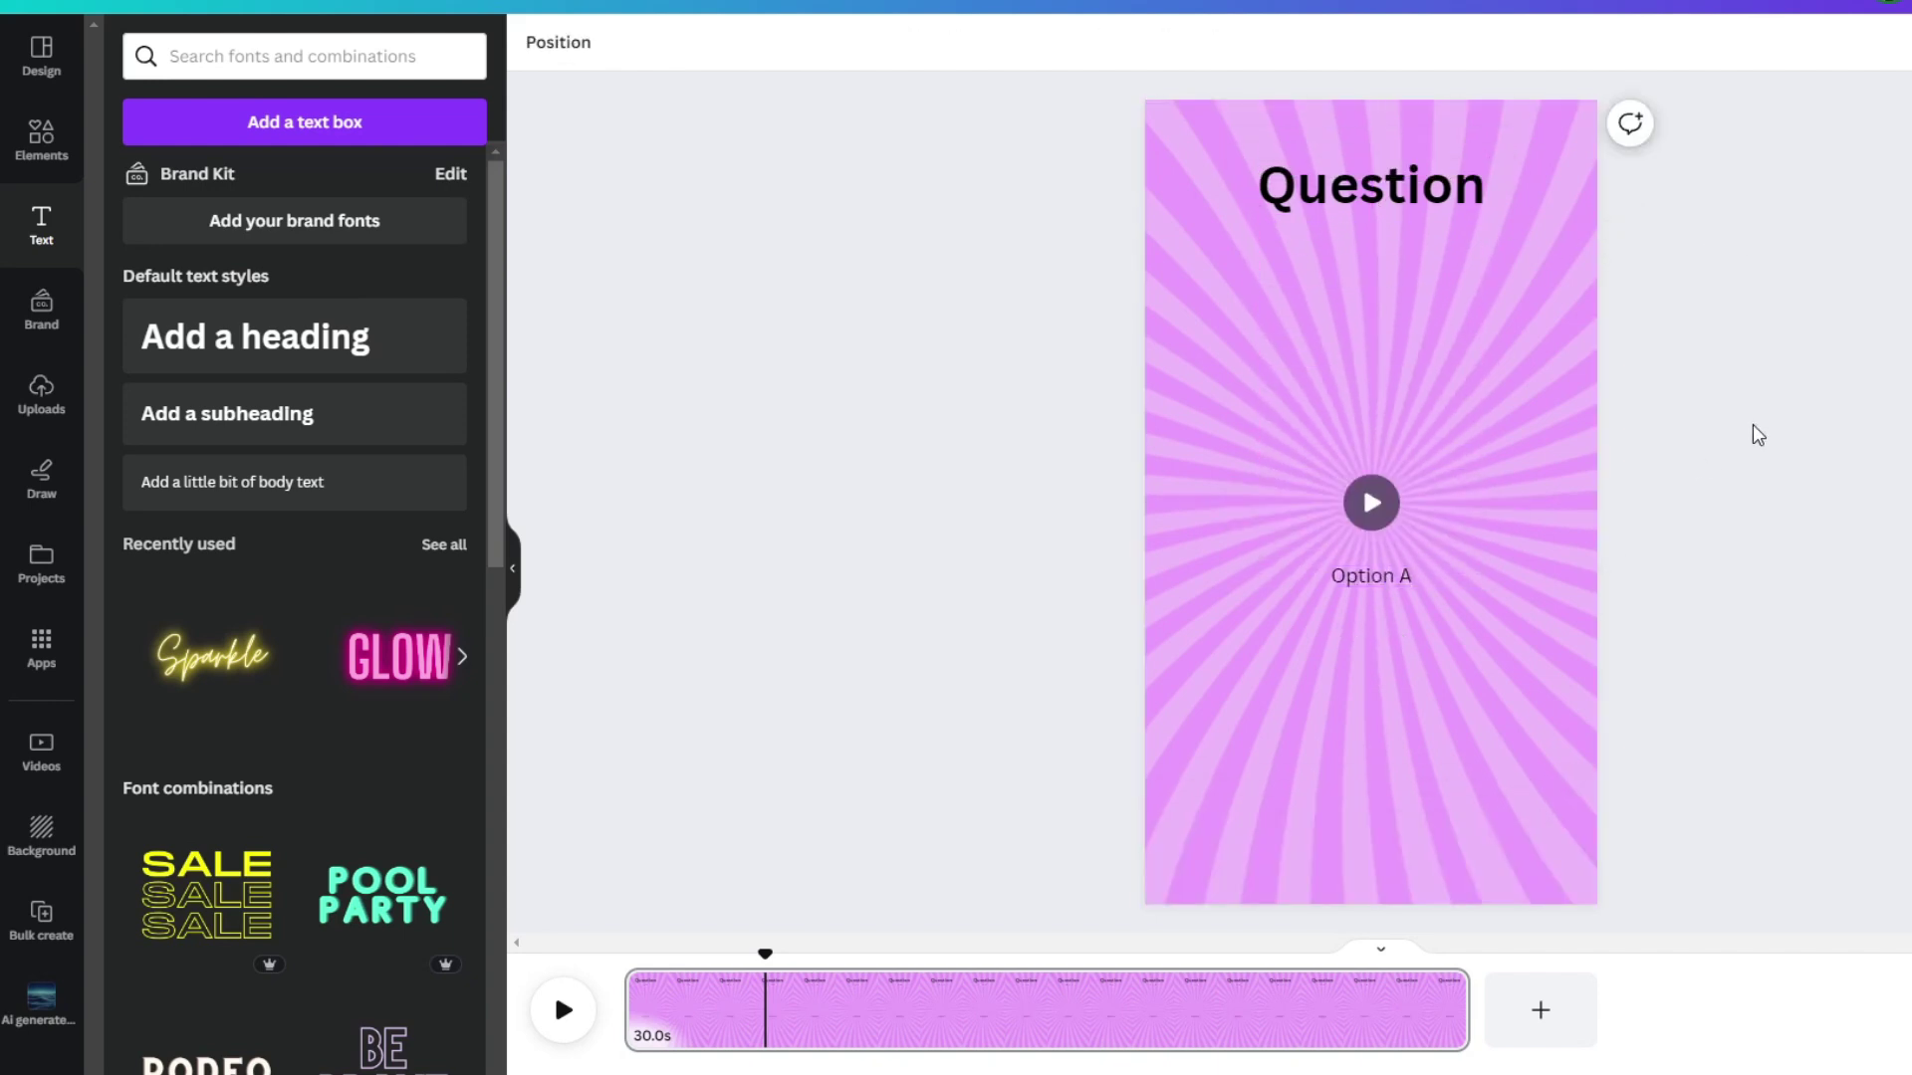
Search the photo elements for "text box" and place the cream box with quotation marks around the Question heading.
click(40, 148)
click(271, 62)
text(tex)
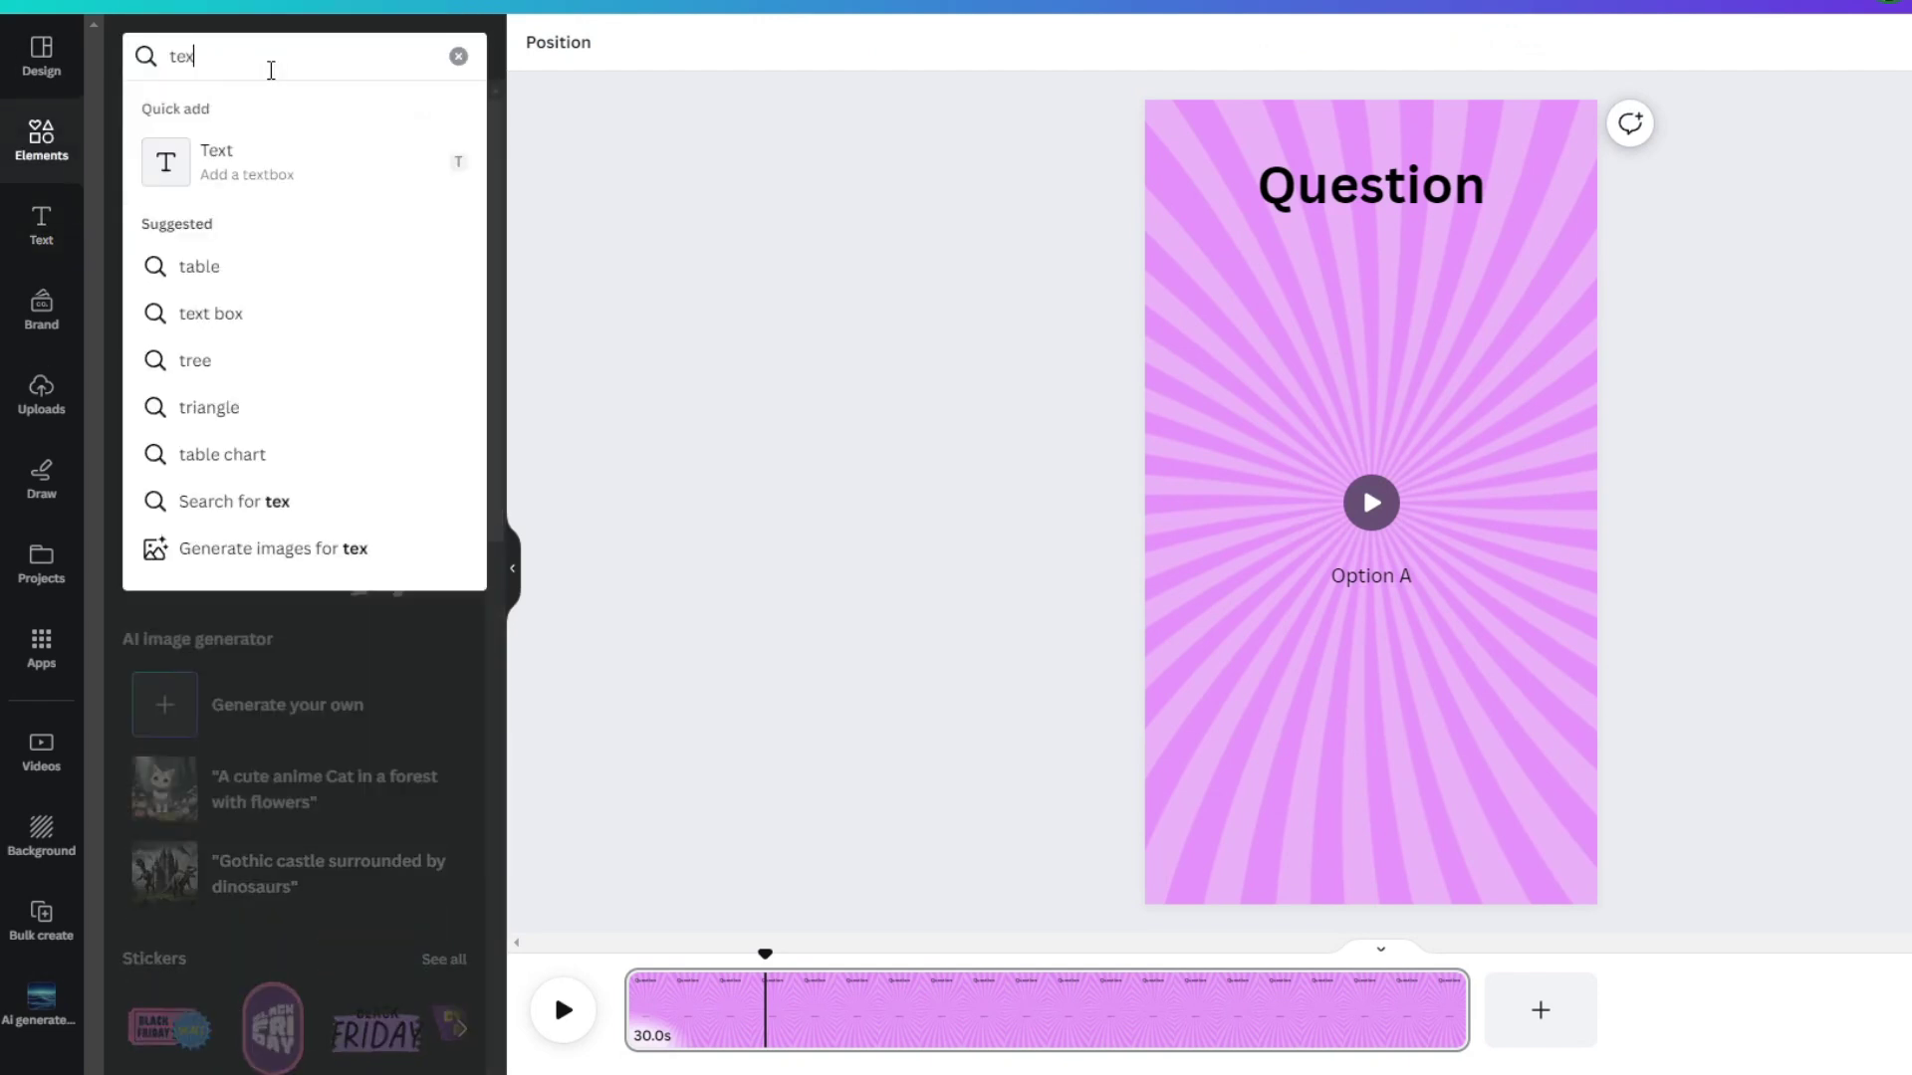
text(t box)
key(Return)
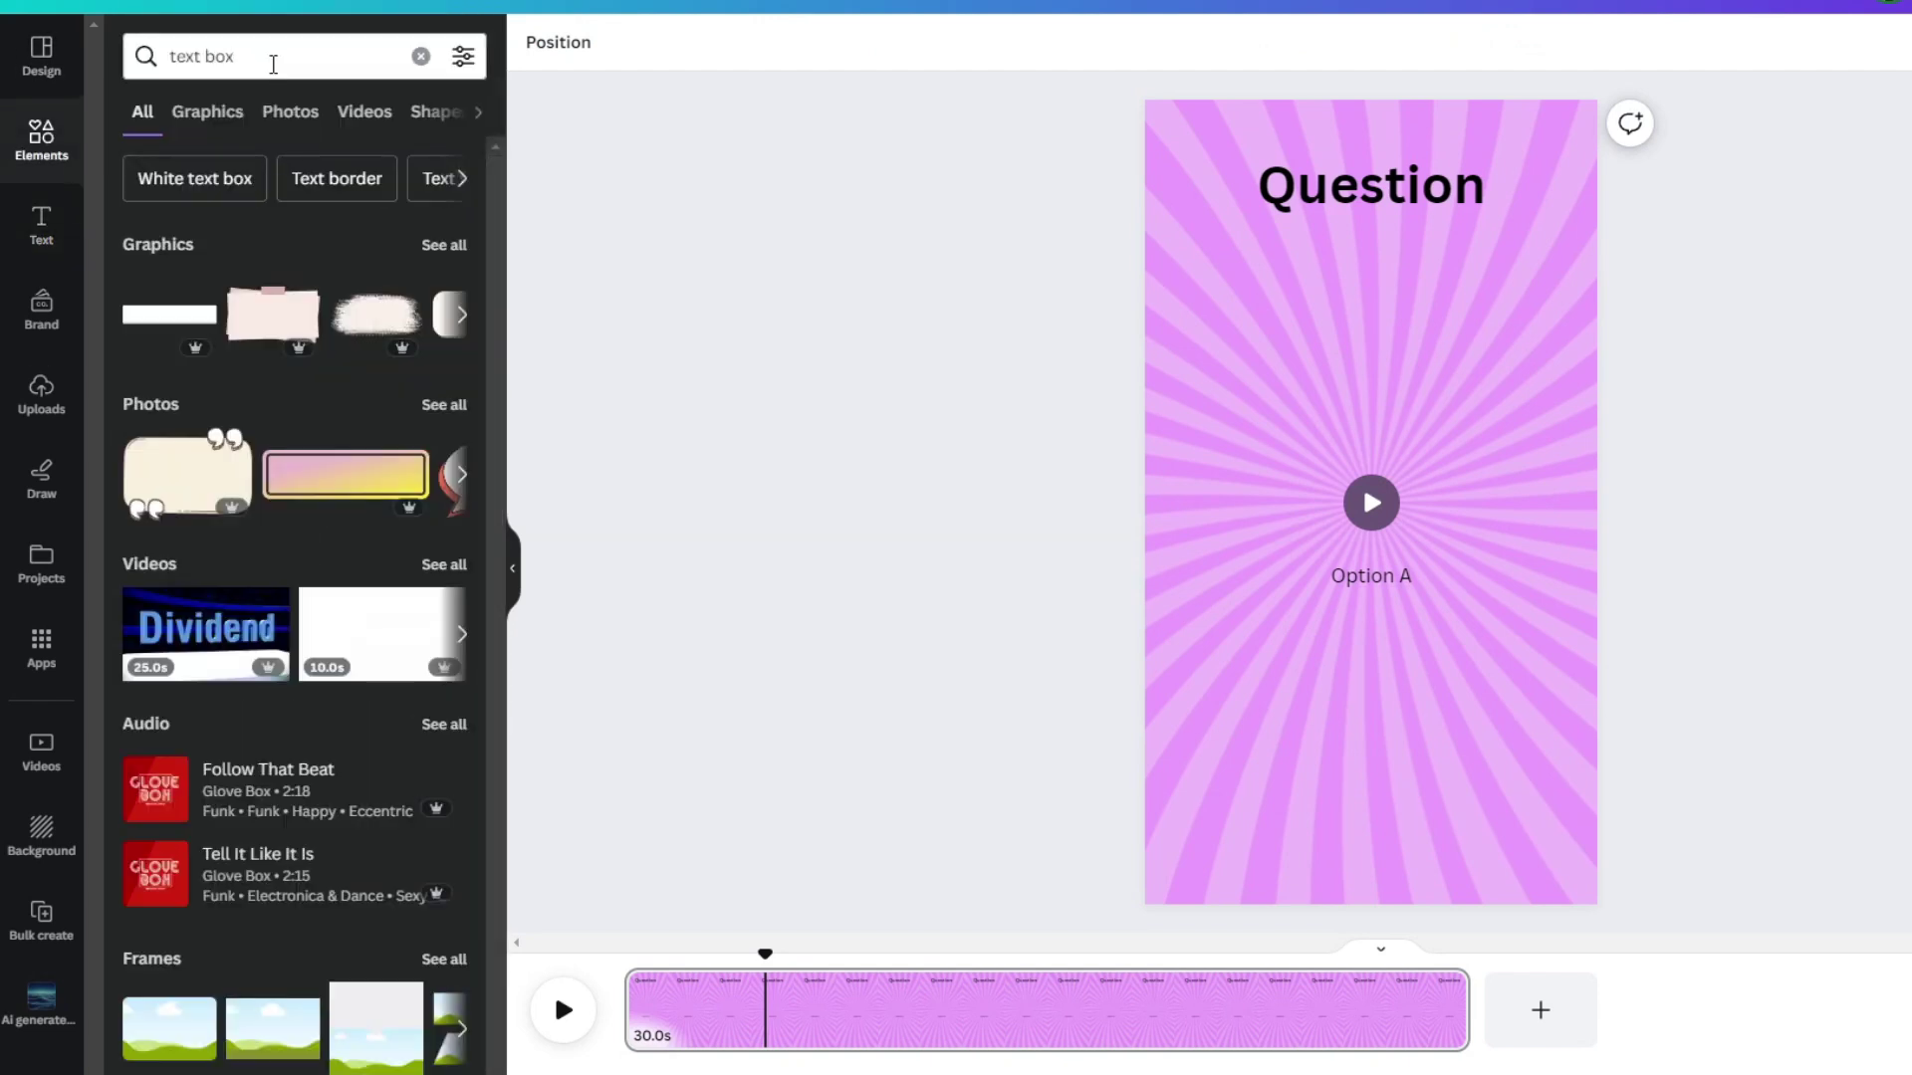
click(285, 113)
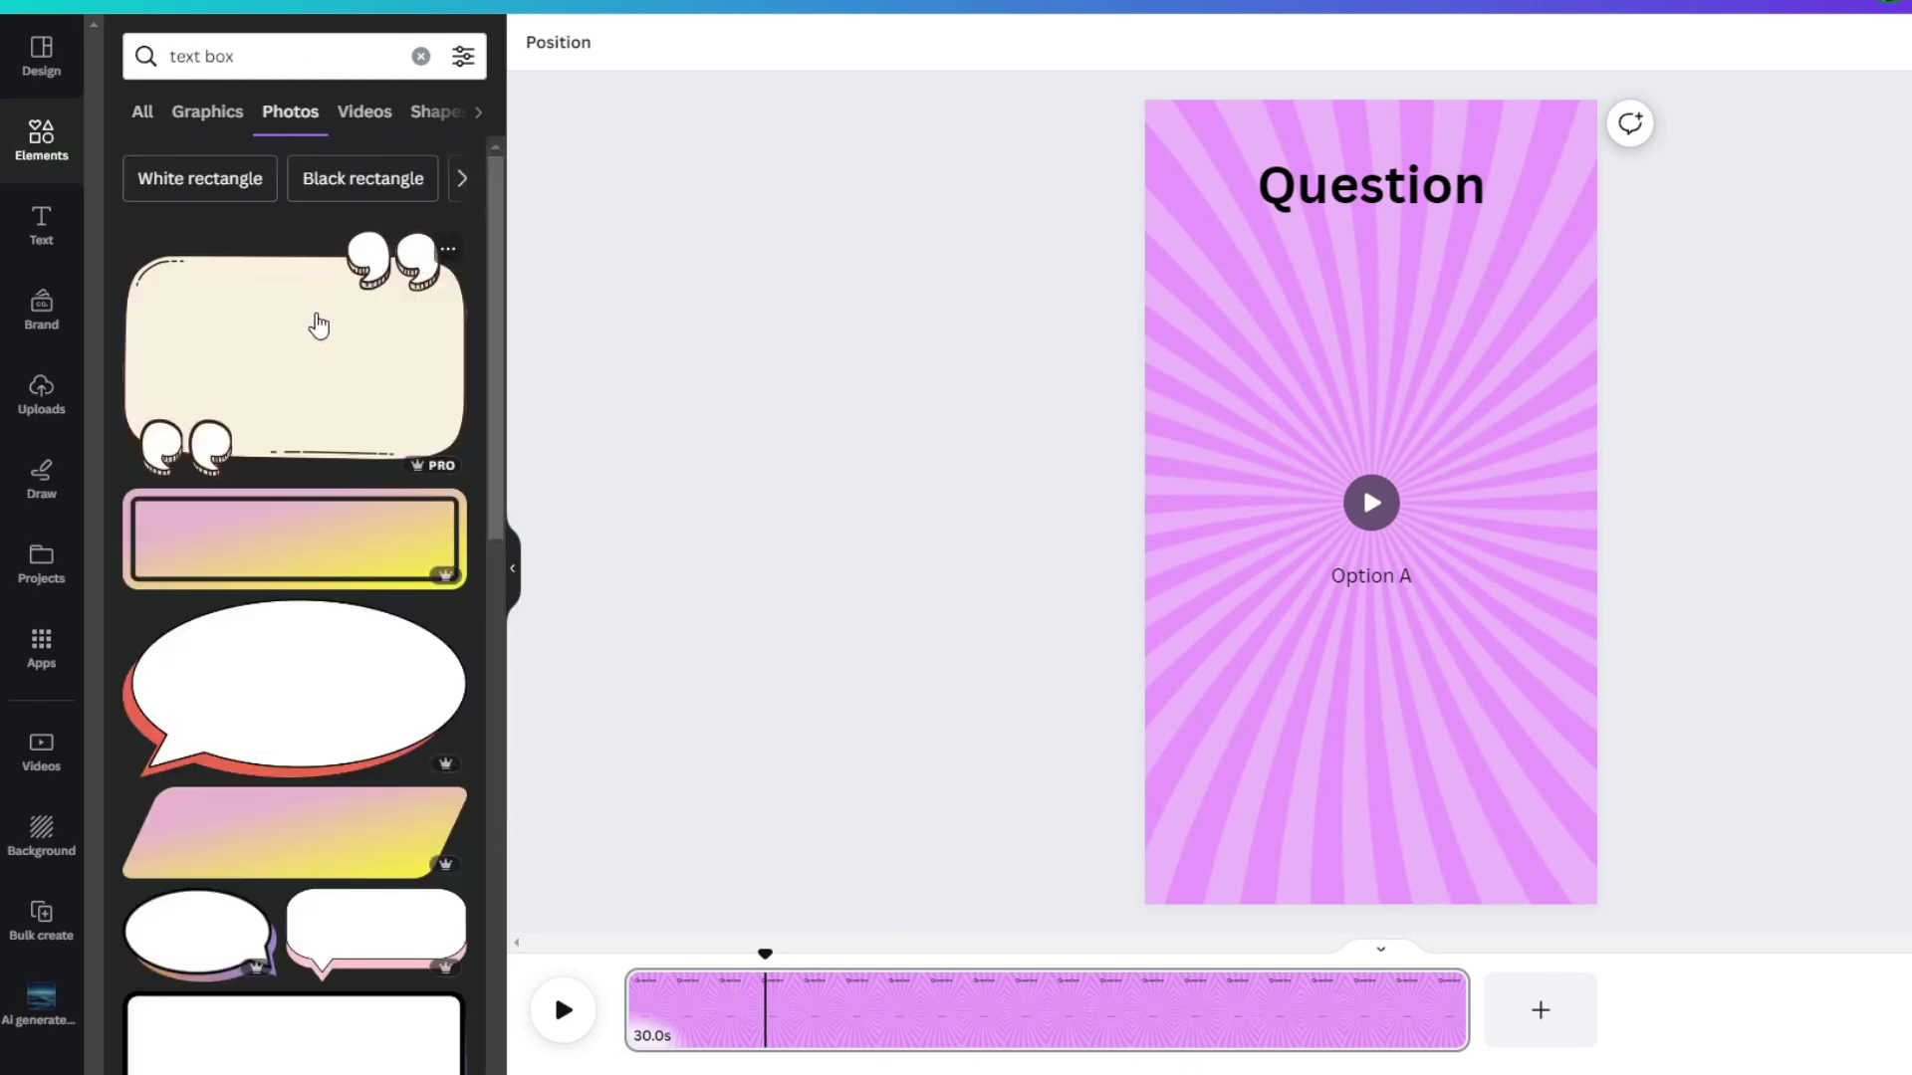
click(319, 326)
drag(1355, 430, 1362, 242)
key(Escape)
Add the plain white rectangular text box graphic and place it around the Option A text.
click(300, 46)
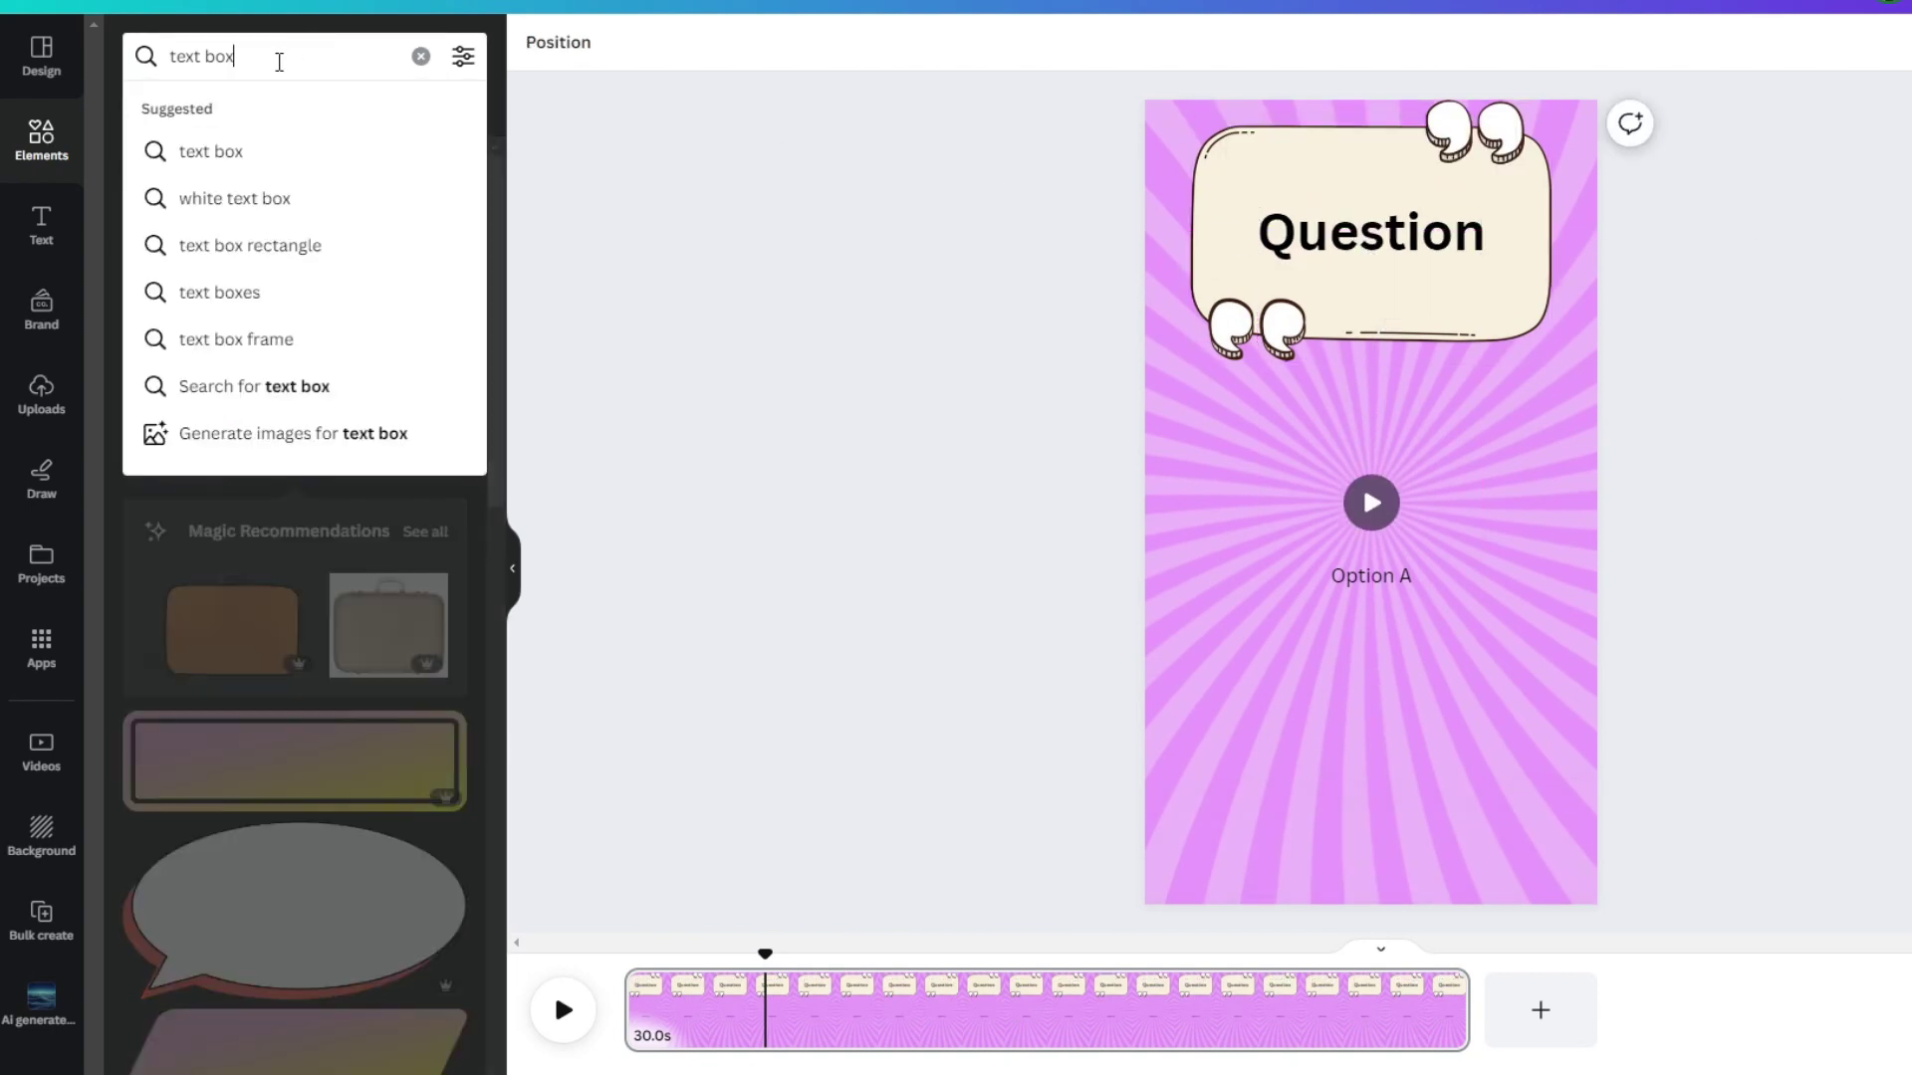
key(Escape)
click(148, 114)
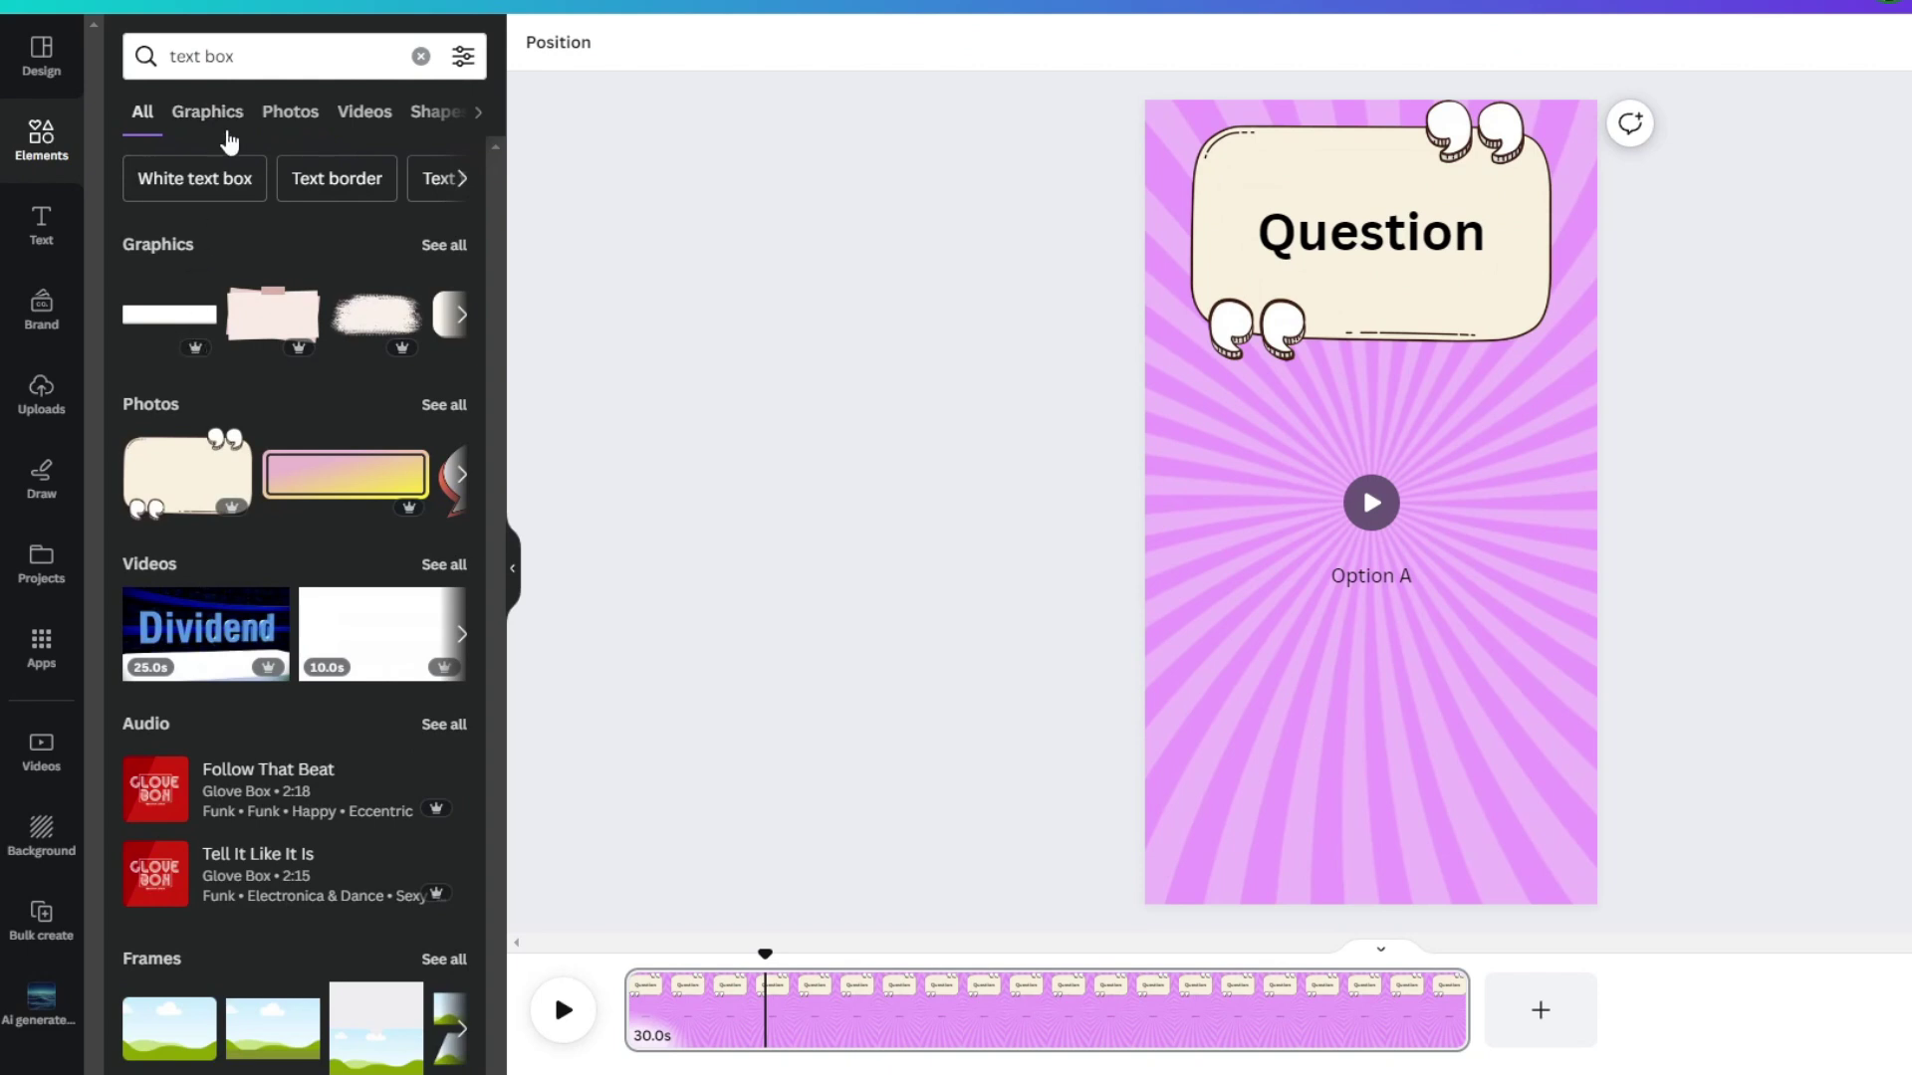
click(207, 112)
click(172, 285)
drag(1371, 502, 1370, 575)
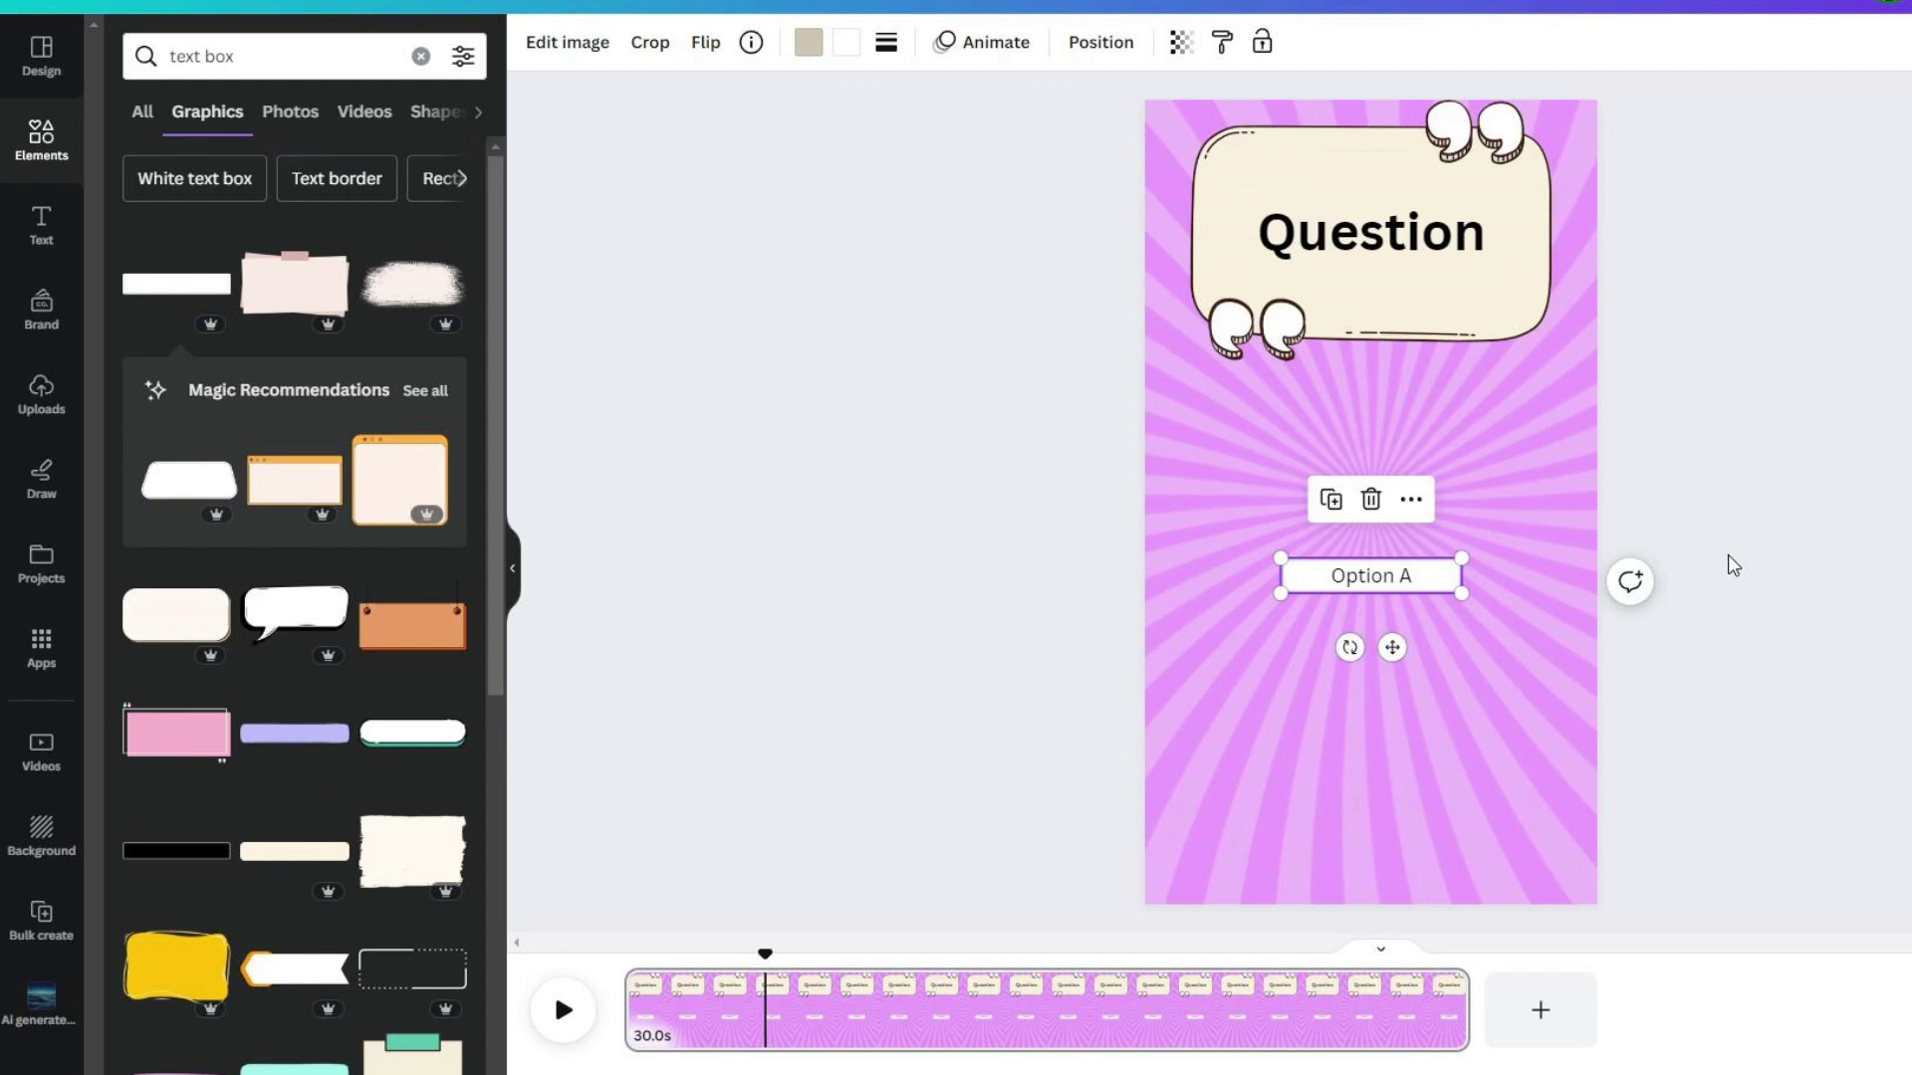
Lock the pink spiral background video in place.
click(1734, 566)
click(1356, 91)
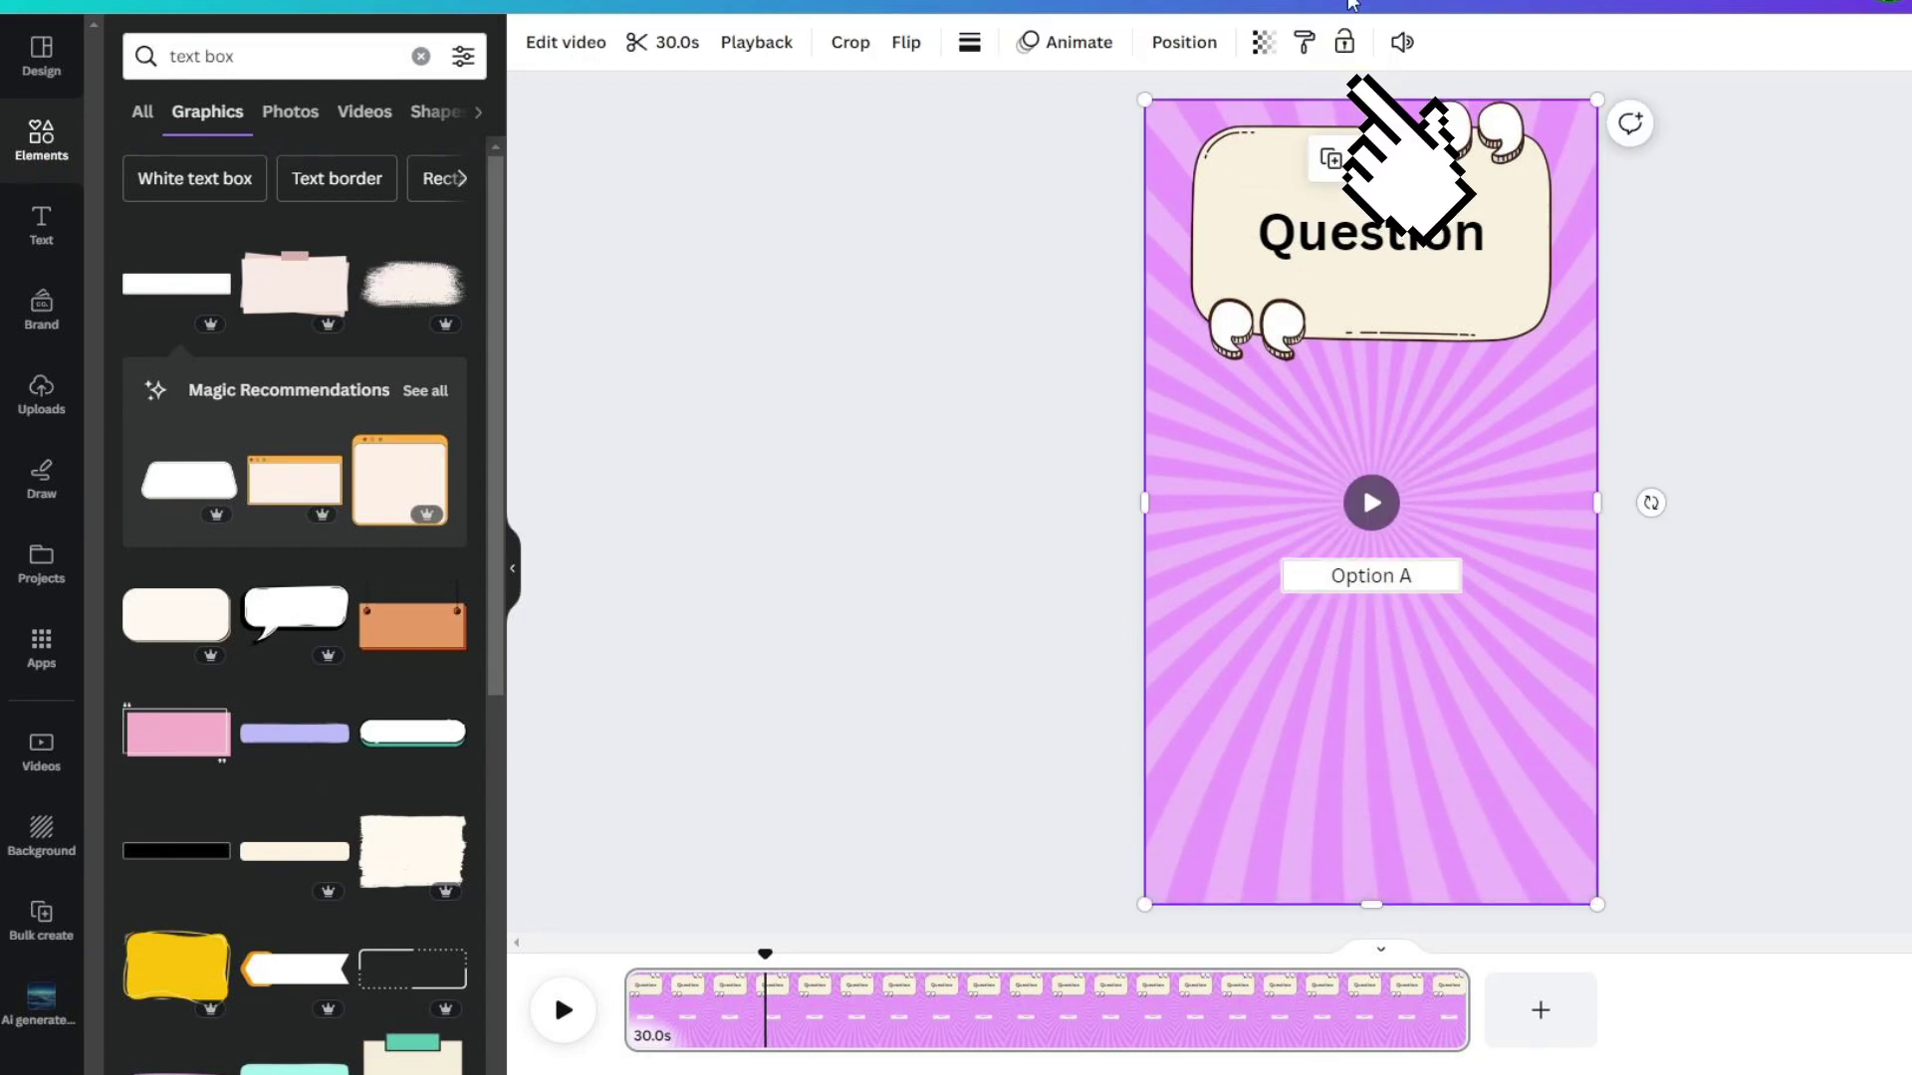
click(1344, 42)
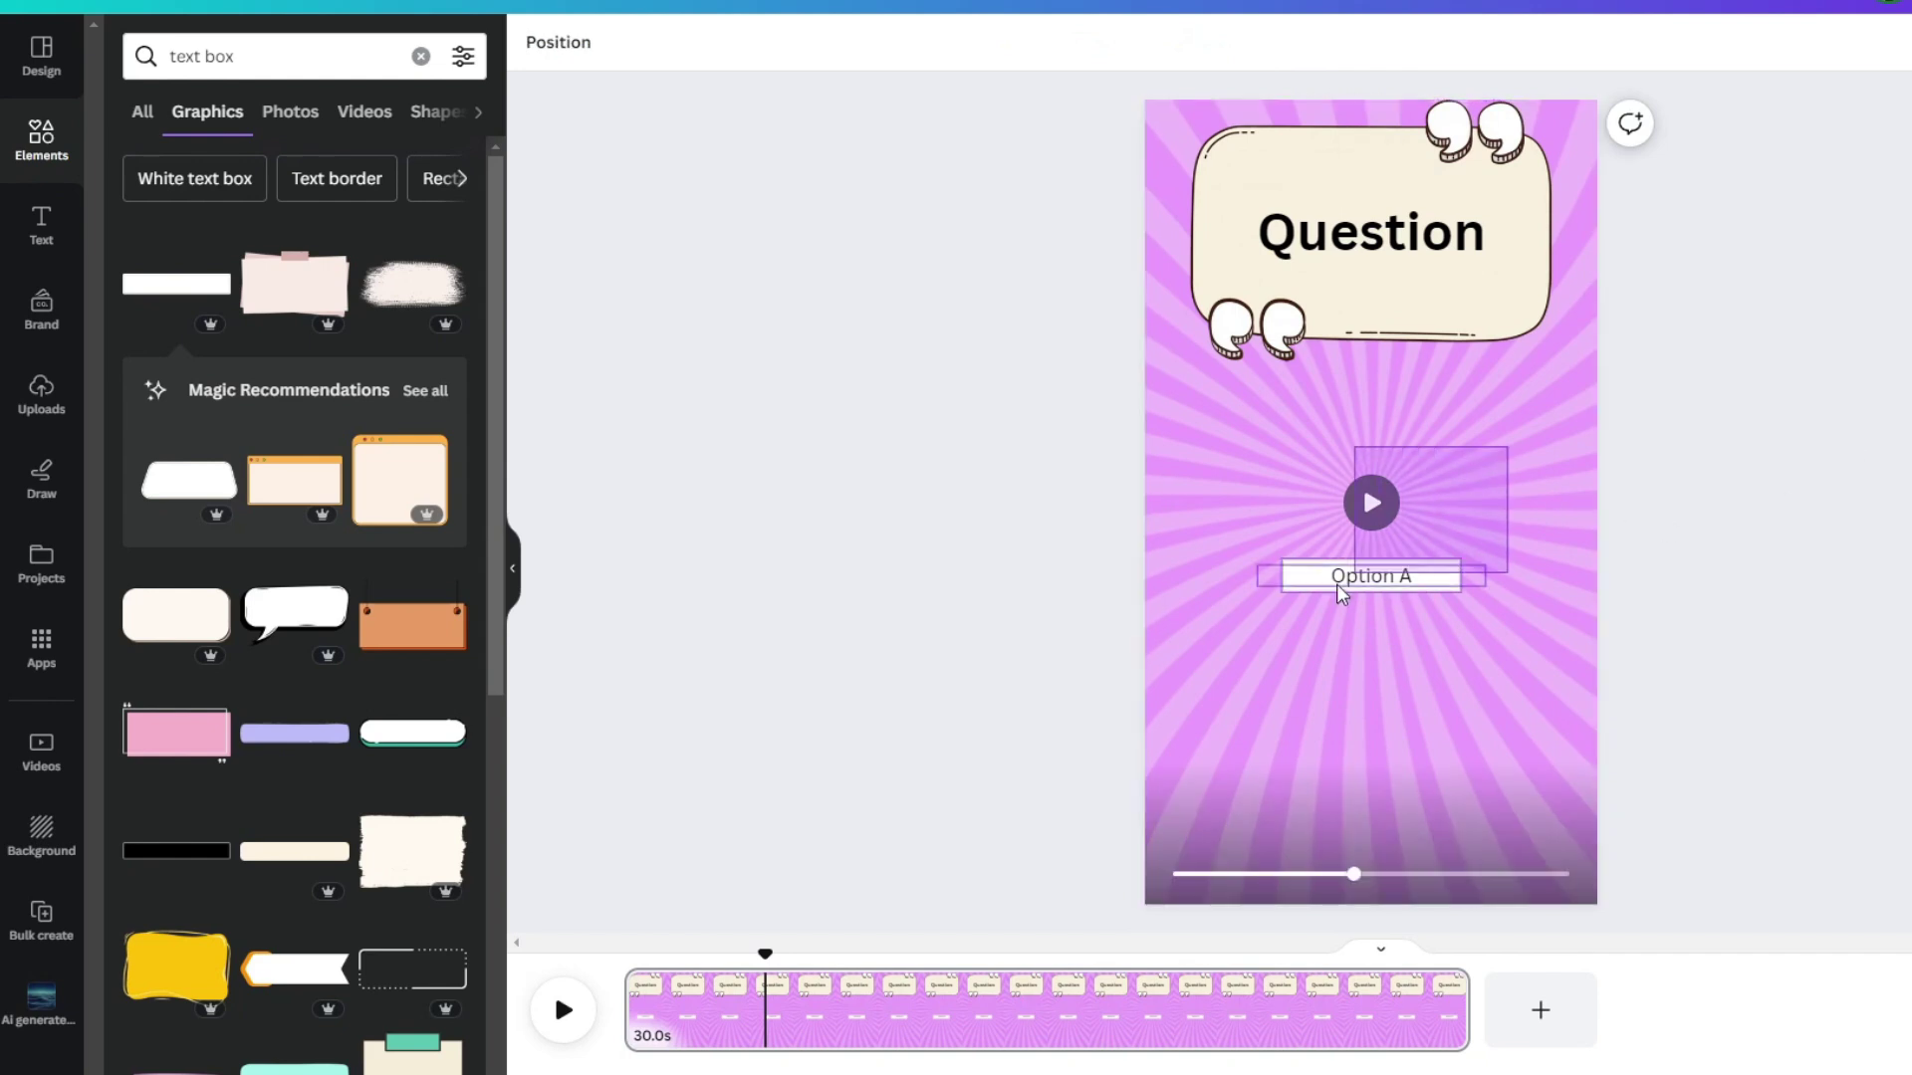
Duplicate the Option A text together with its white box into three evenly spaced copies below the original.
click(1247, 650)
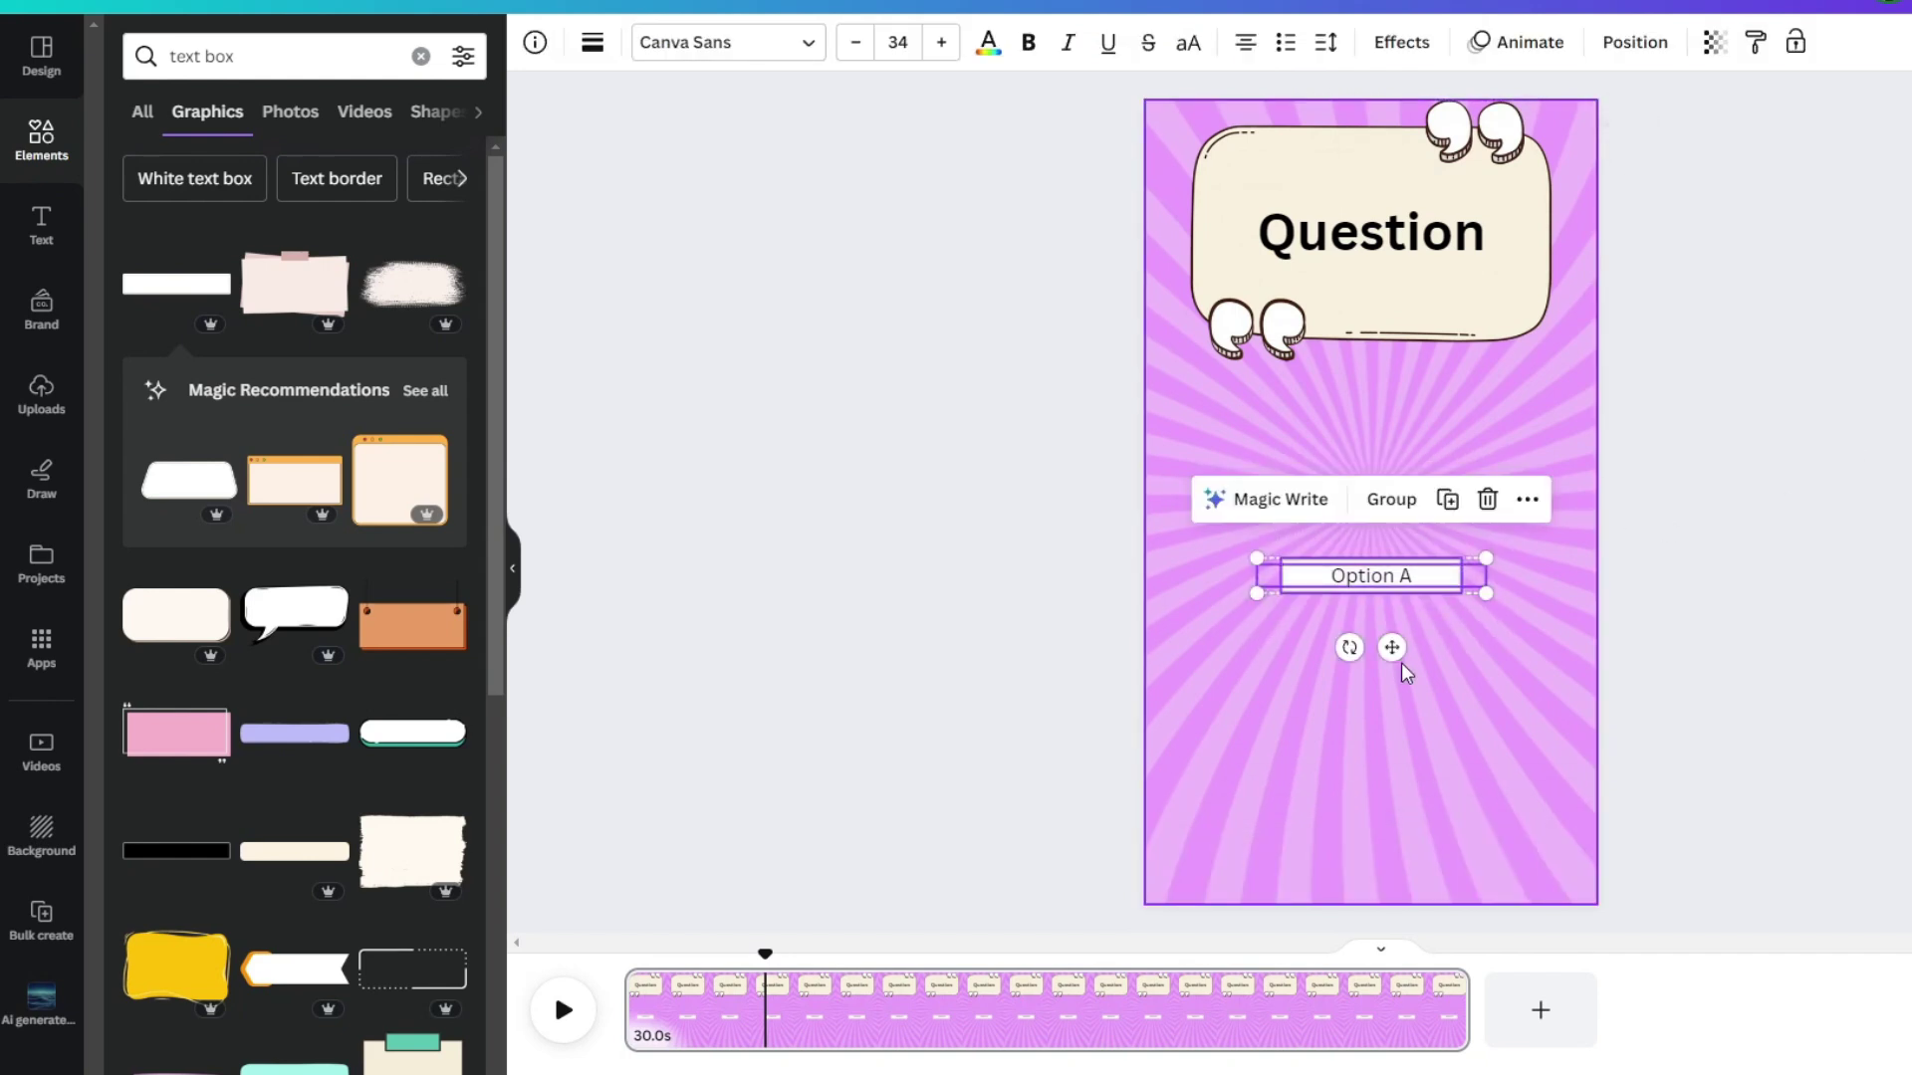
key(ctrl+d)
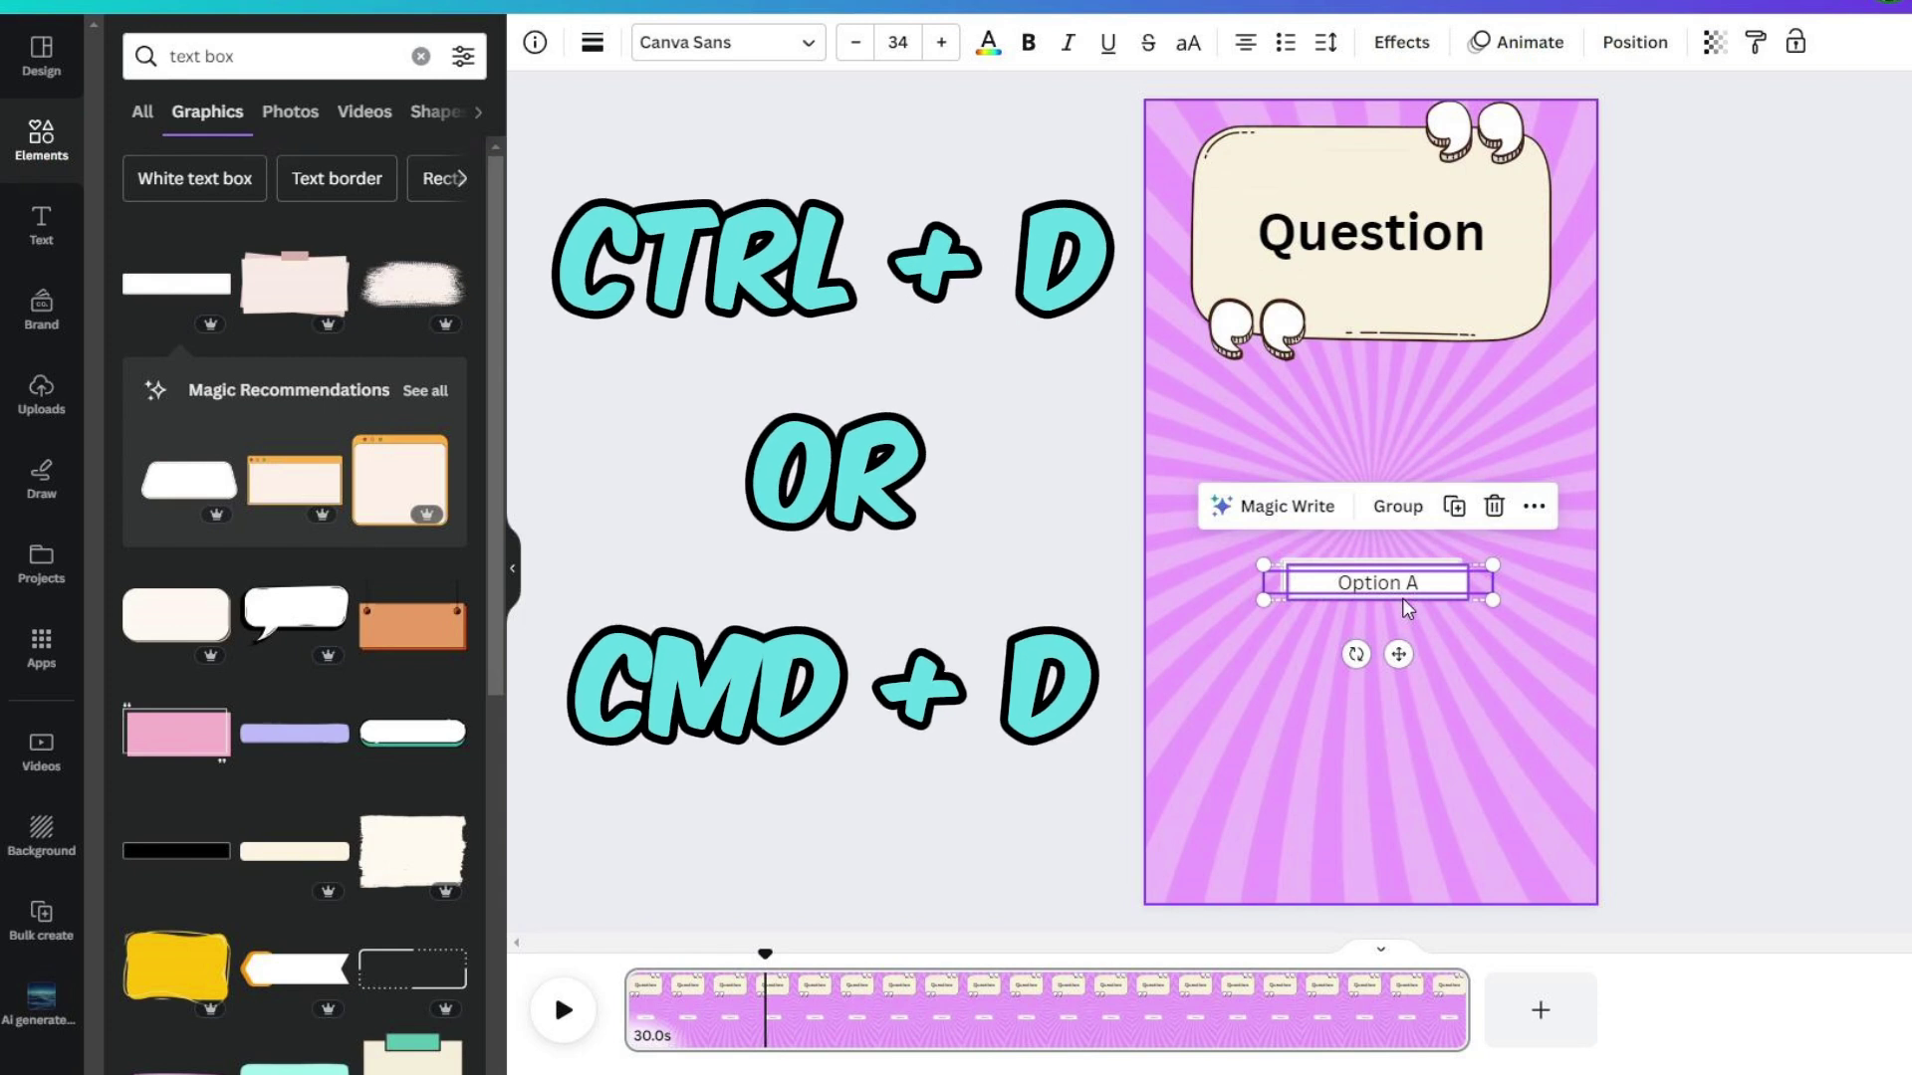
drag(1408, 610, 1384, 642)
key(ctrl+d)
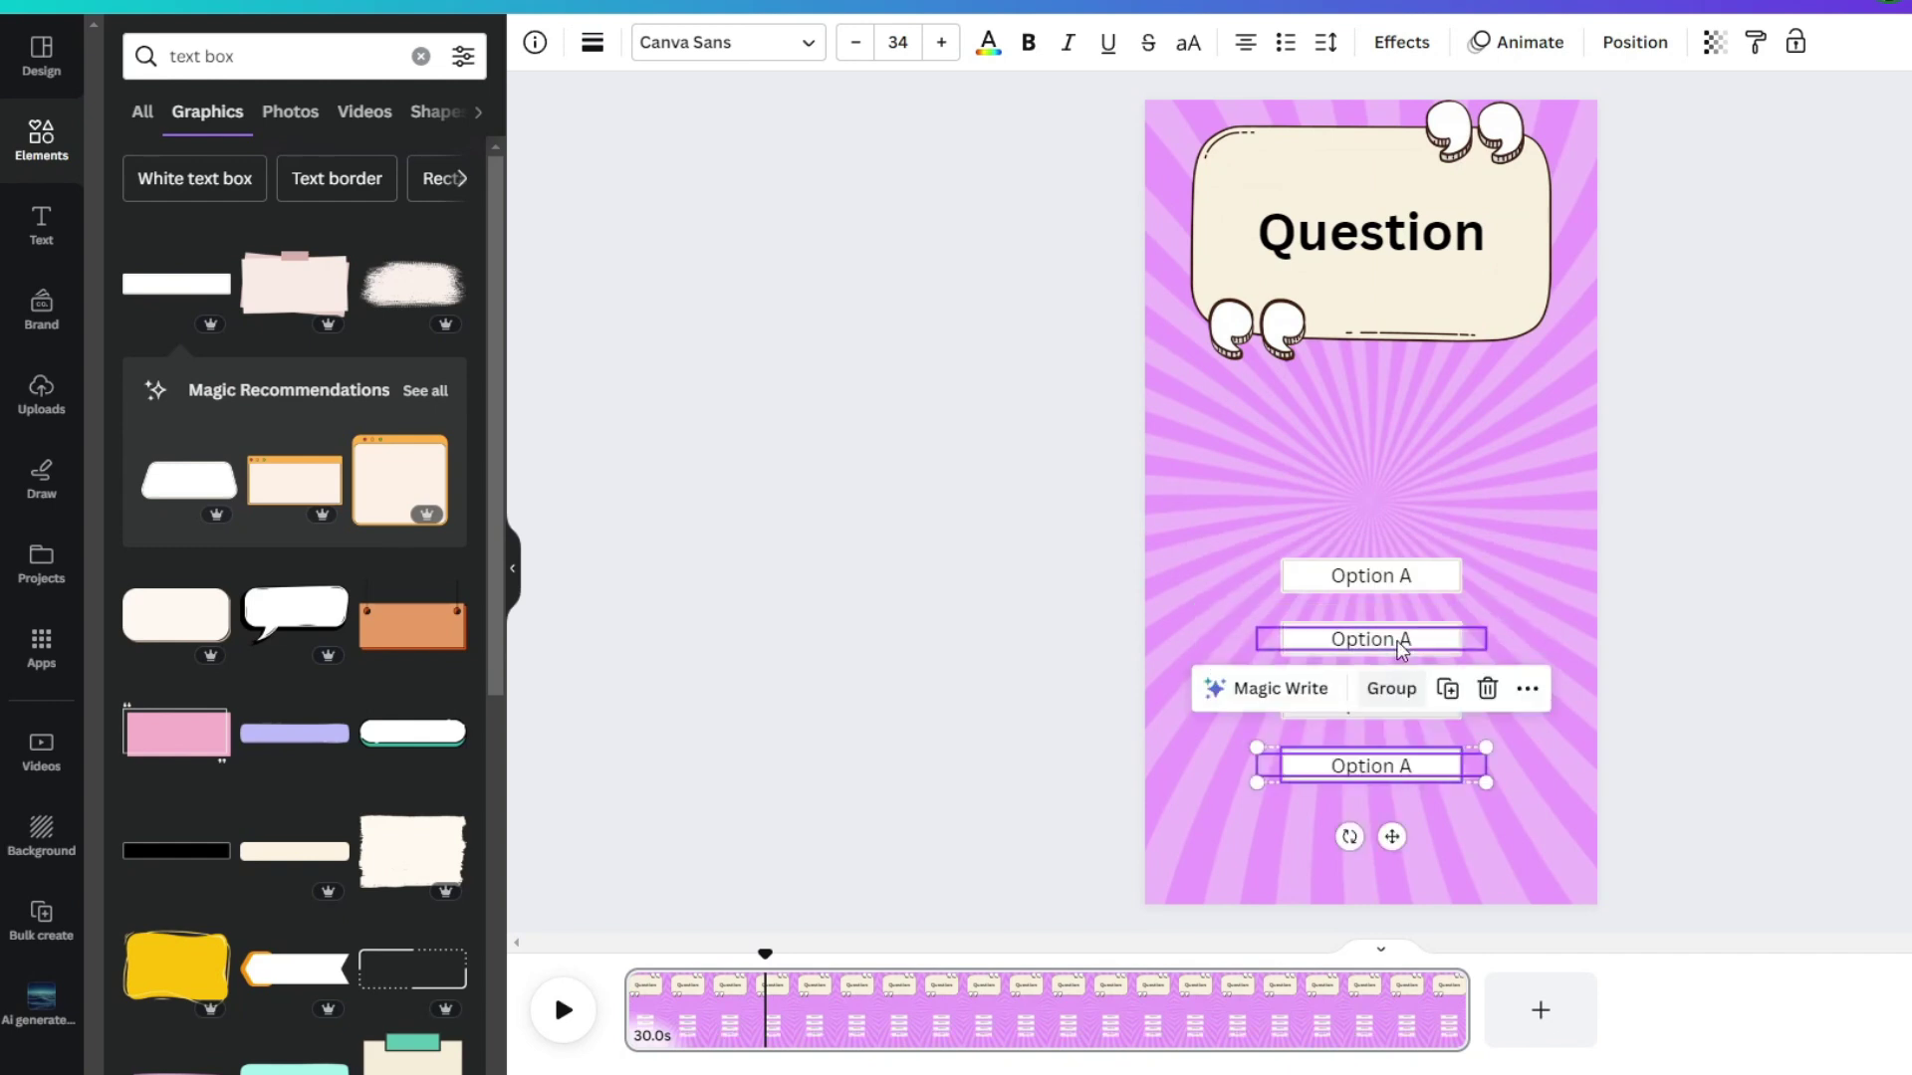
click(1766, 627)
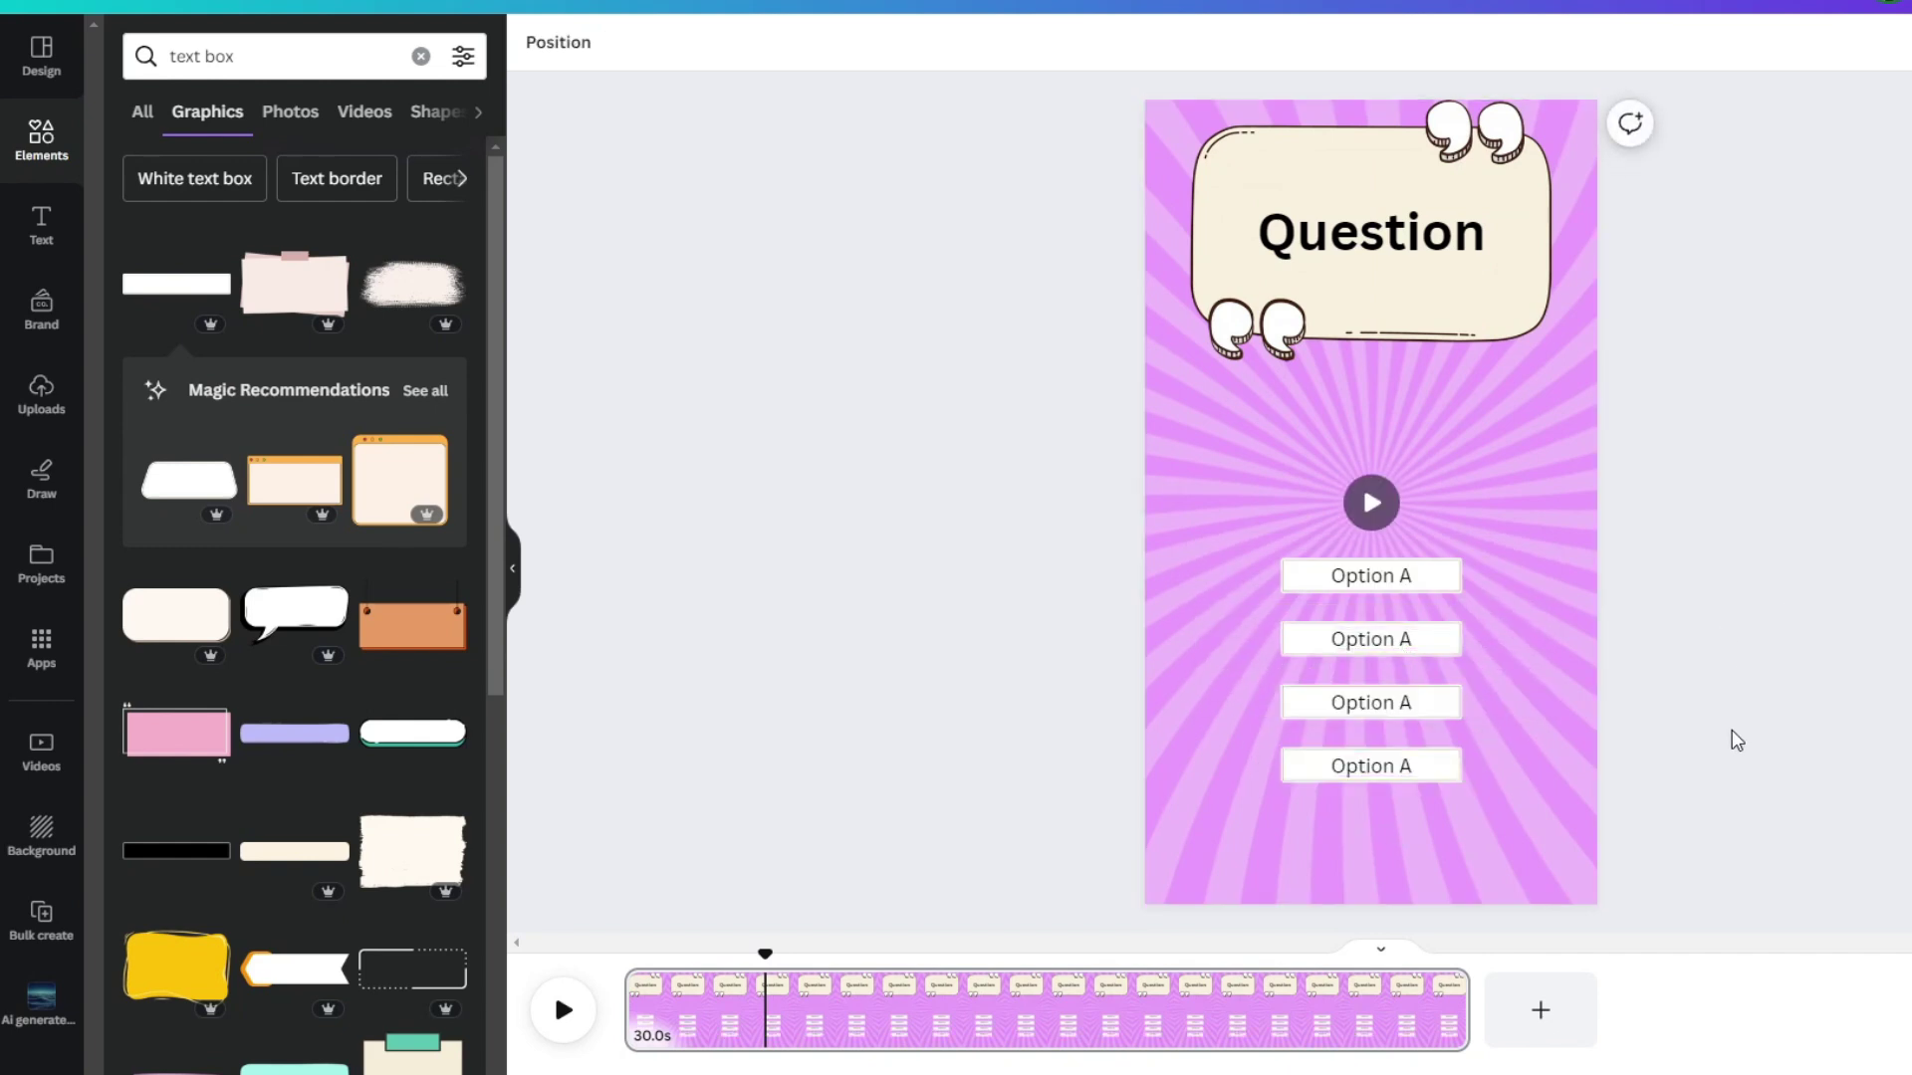
Delete the text of the lowest Option A copy and set its box's first colour to yellow.
click(1377, 782)
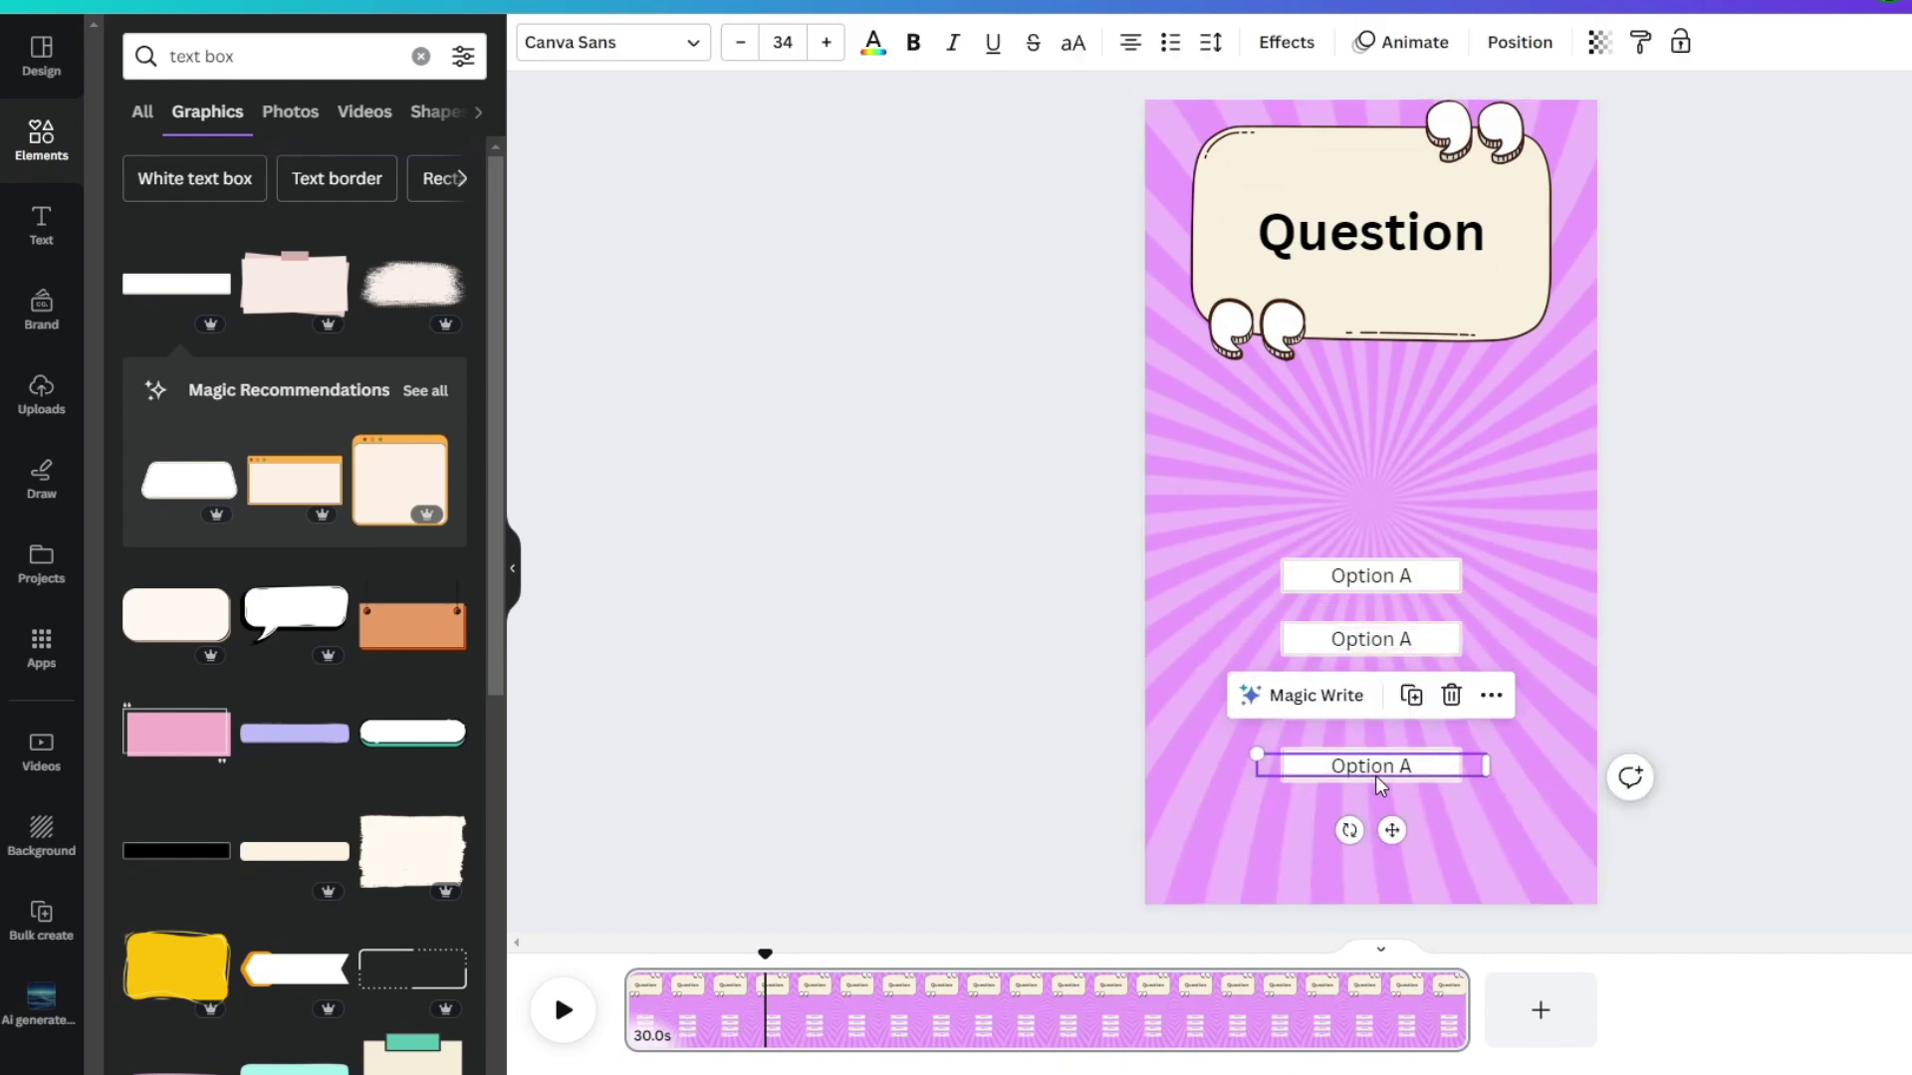
key(Delete)
click(1377, 782)
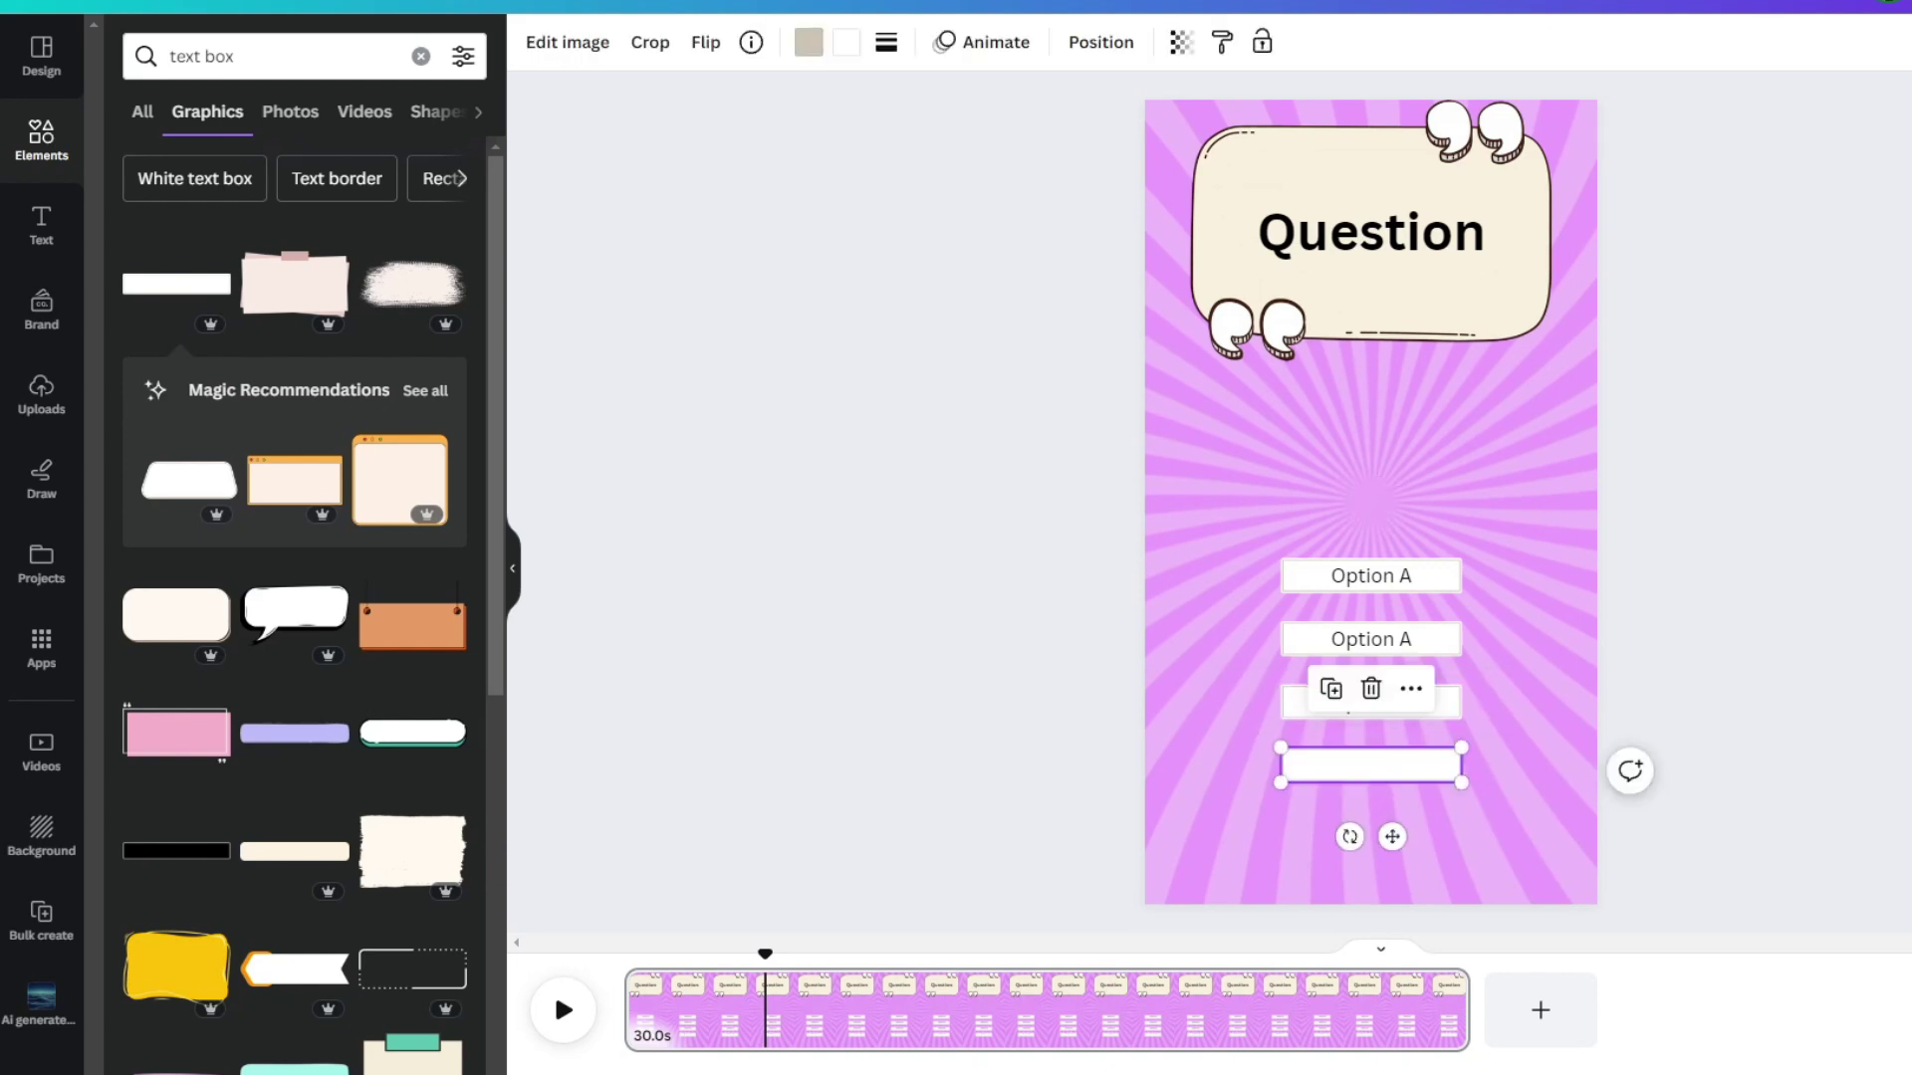
click(803, 42)
click(317, 835)
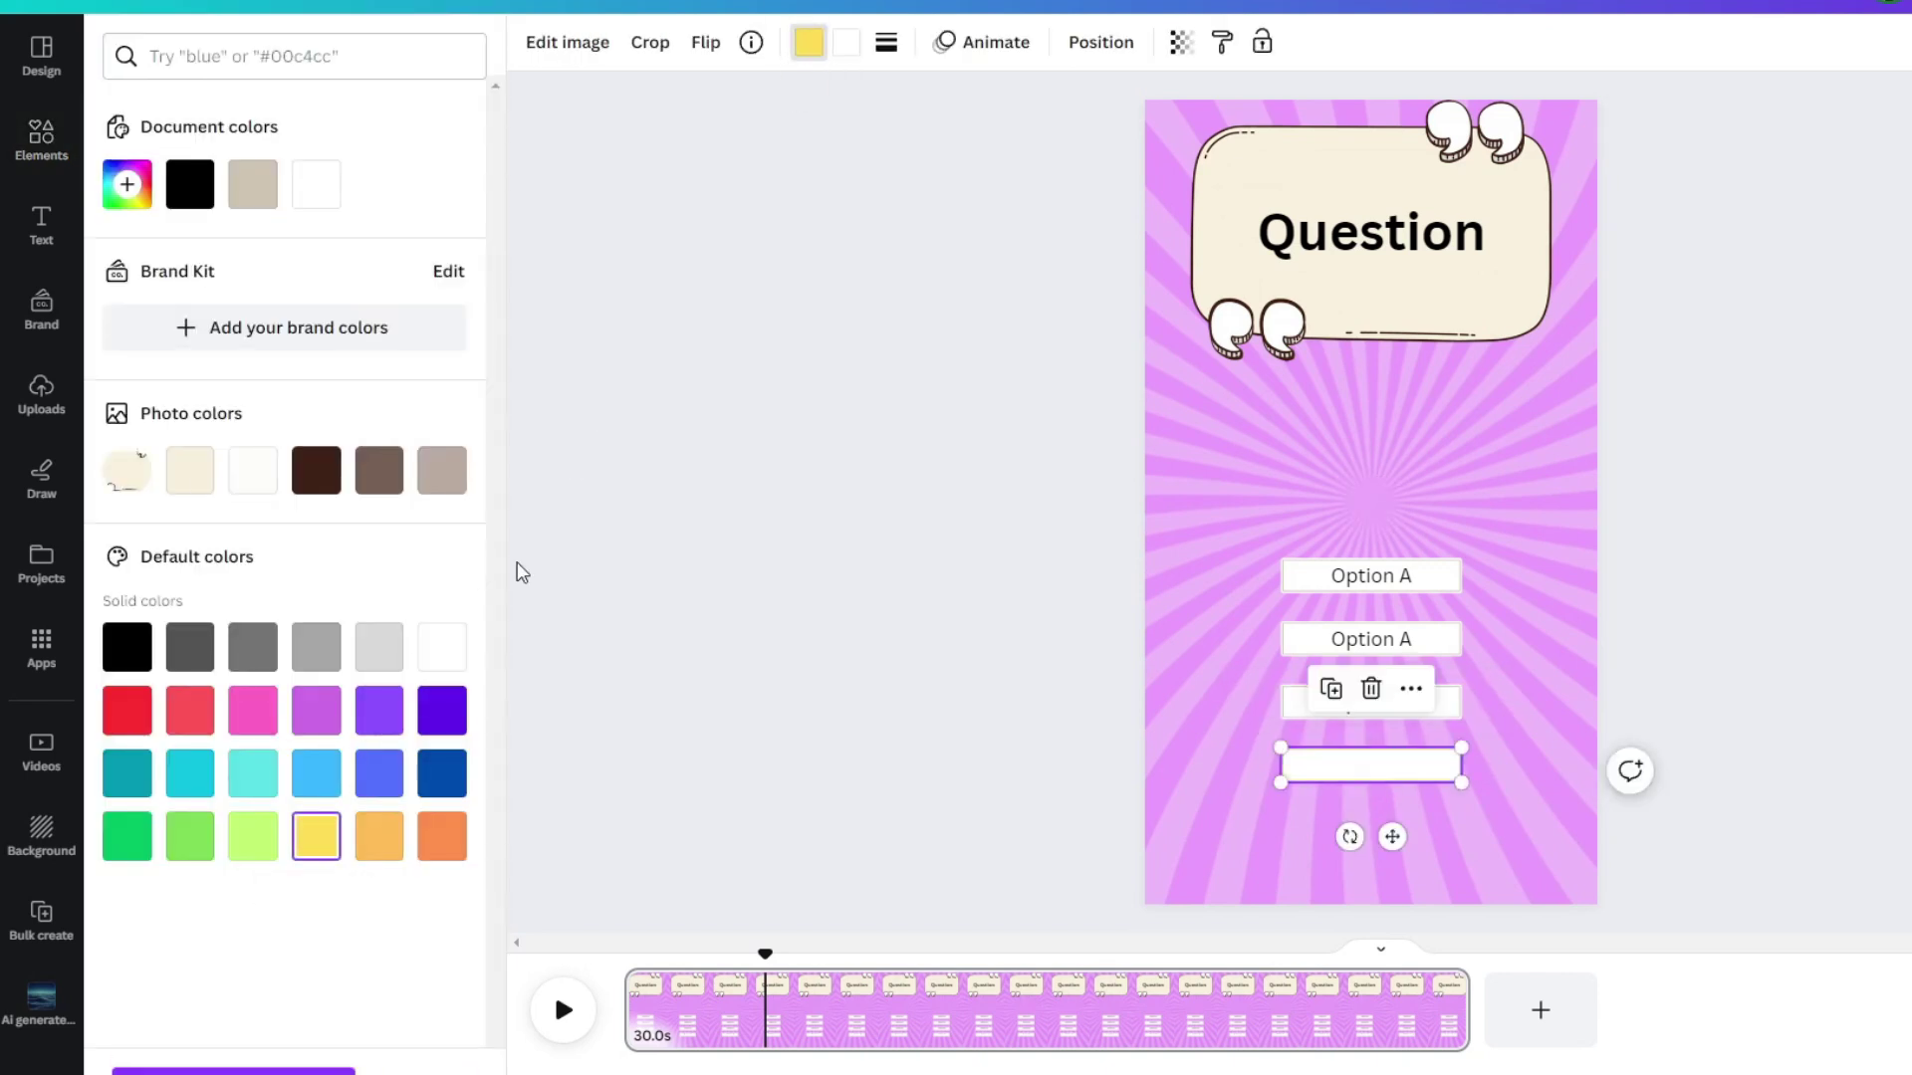
Set the lowest option box's second colour to the same yellow.
click(845, 42)
click(319, 841)
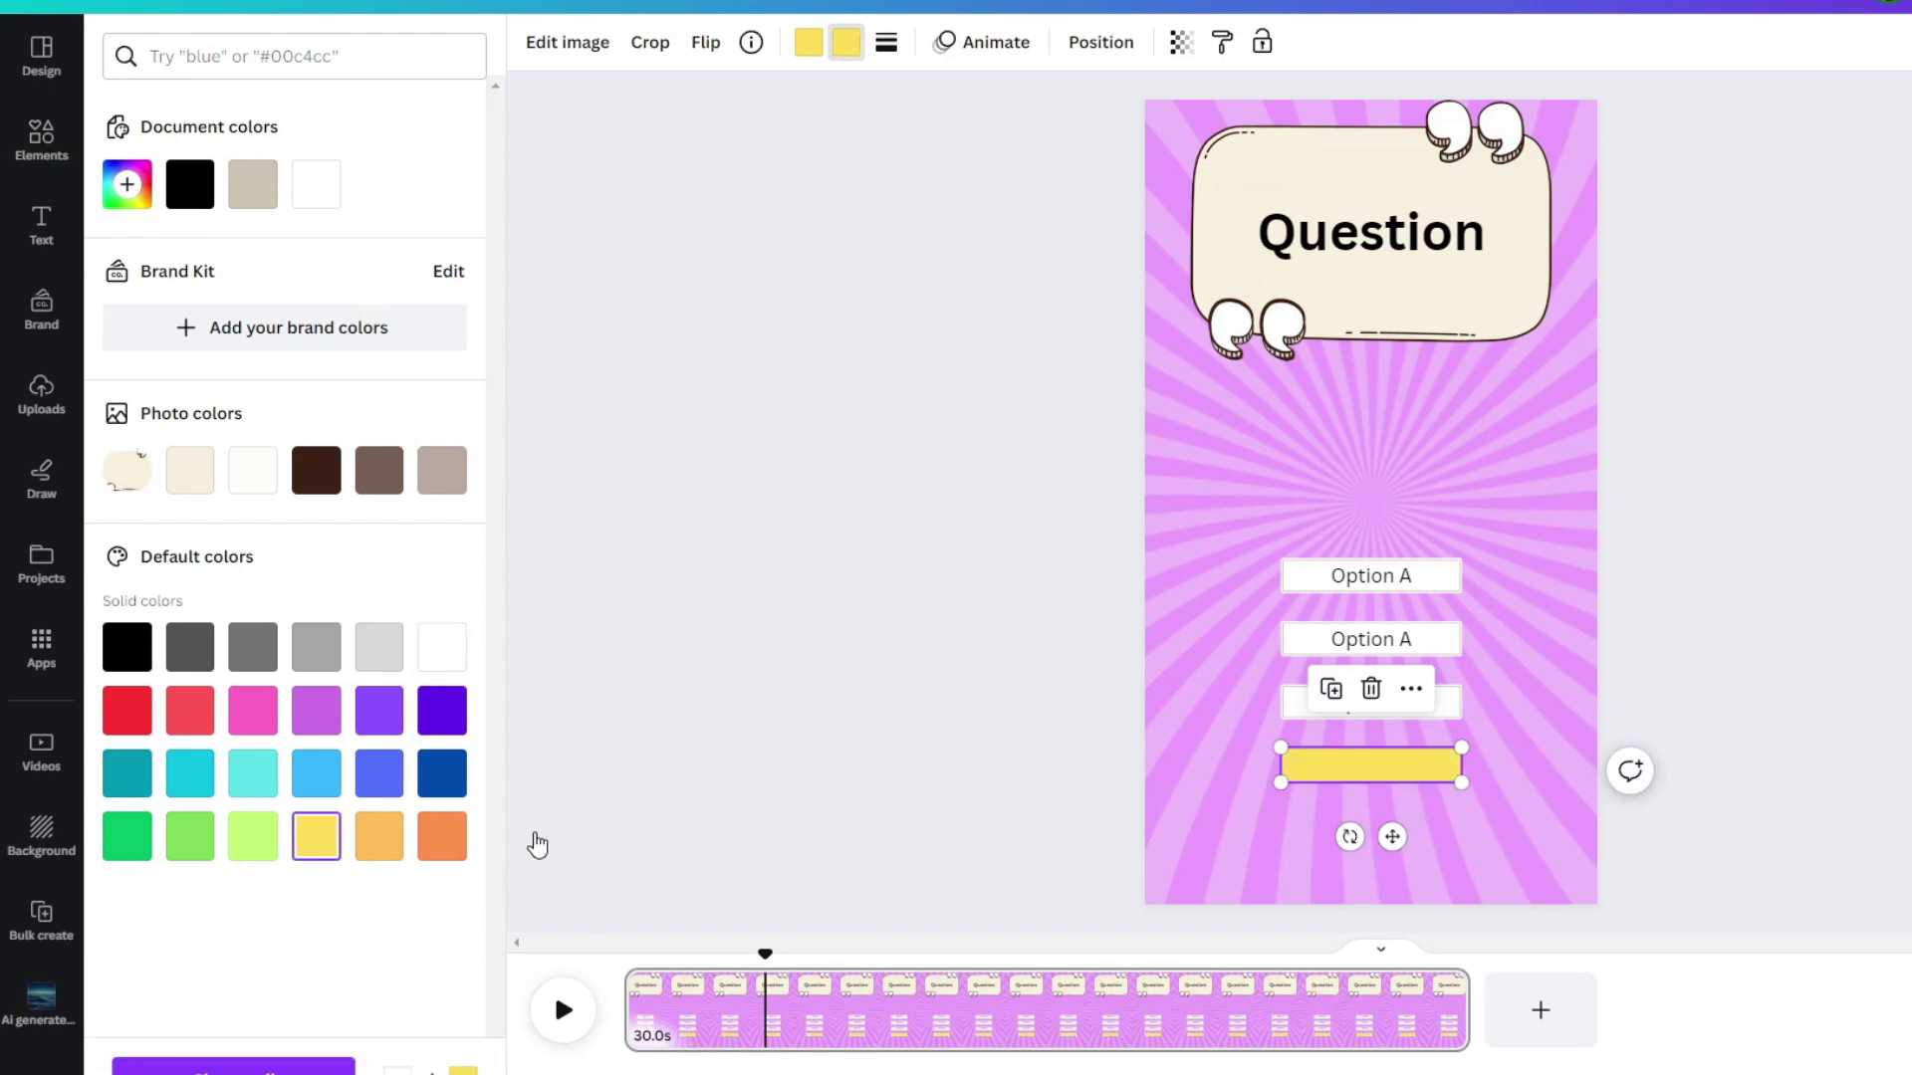
key(Escape)
Move all four option boxes up together toward the question card and shrink the Question text.
drag(1476, 512, 1251, 803)
drag(1429, 576, 1429, 481)
click(1395, 234)
drag(1491, 256, 1439, 247)
key(Escape)
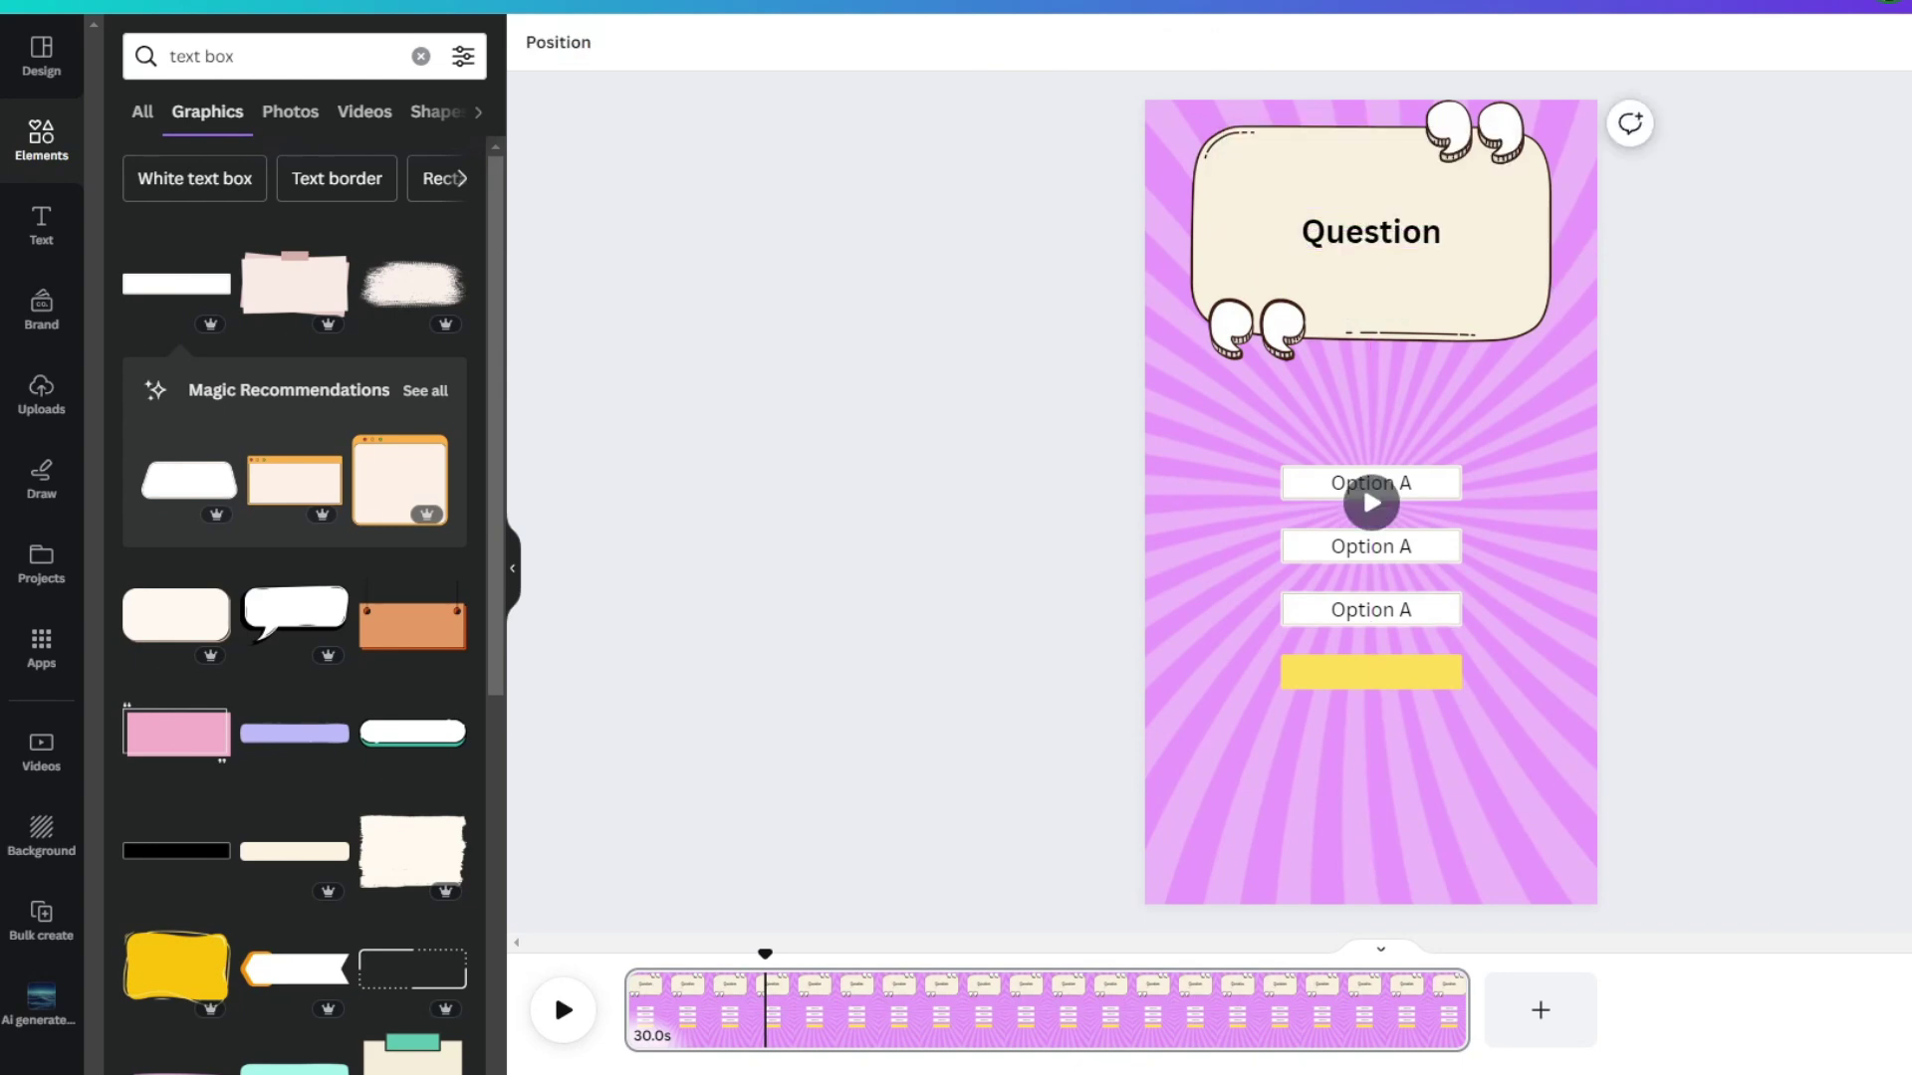
Search the video elements for "timer", place the 15-second 00:10 countdown small and centred below the yellow box, and preview it.
click(422, 57)
text(timer)
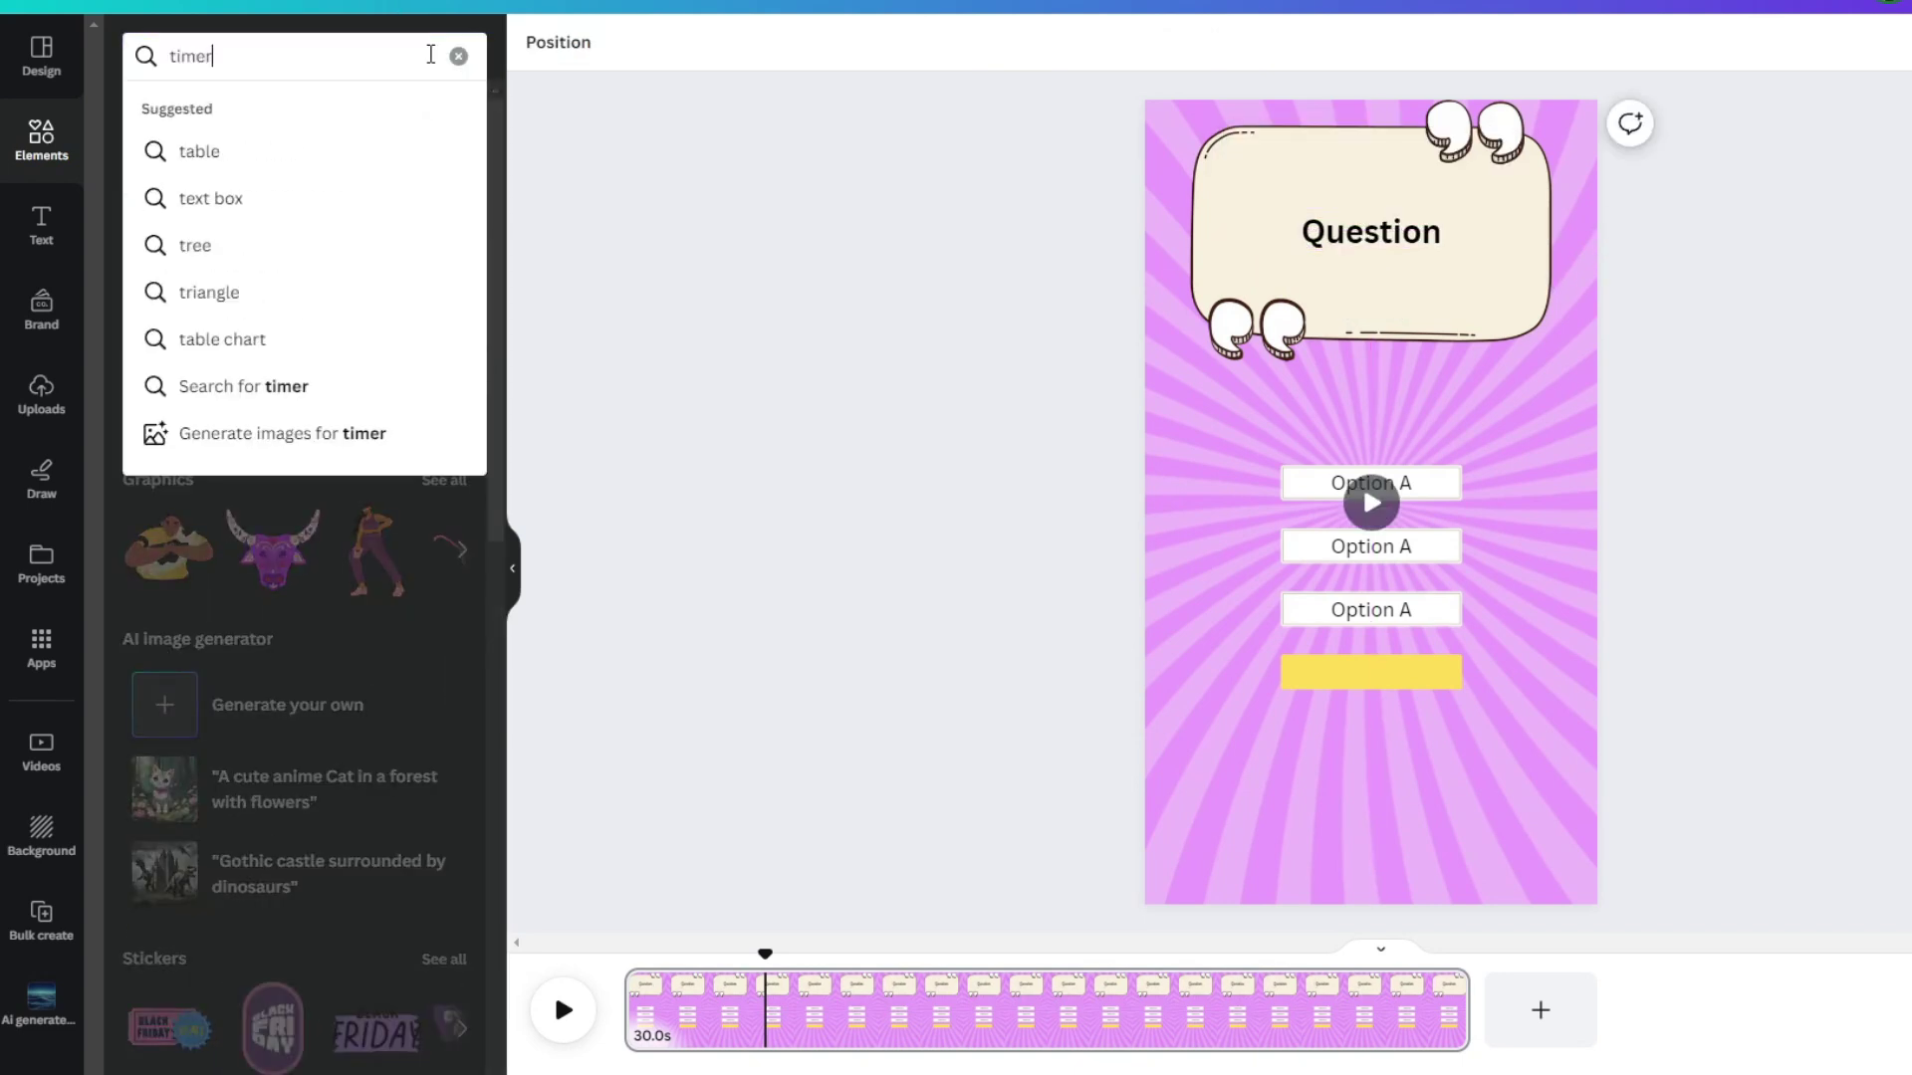
key(Return)
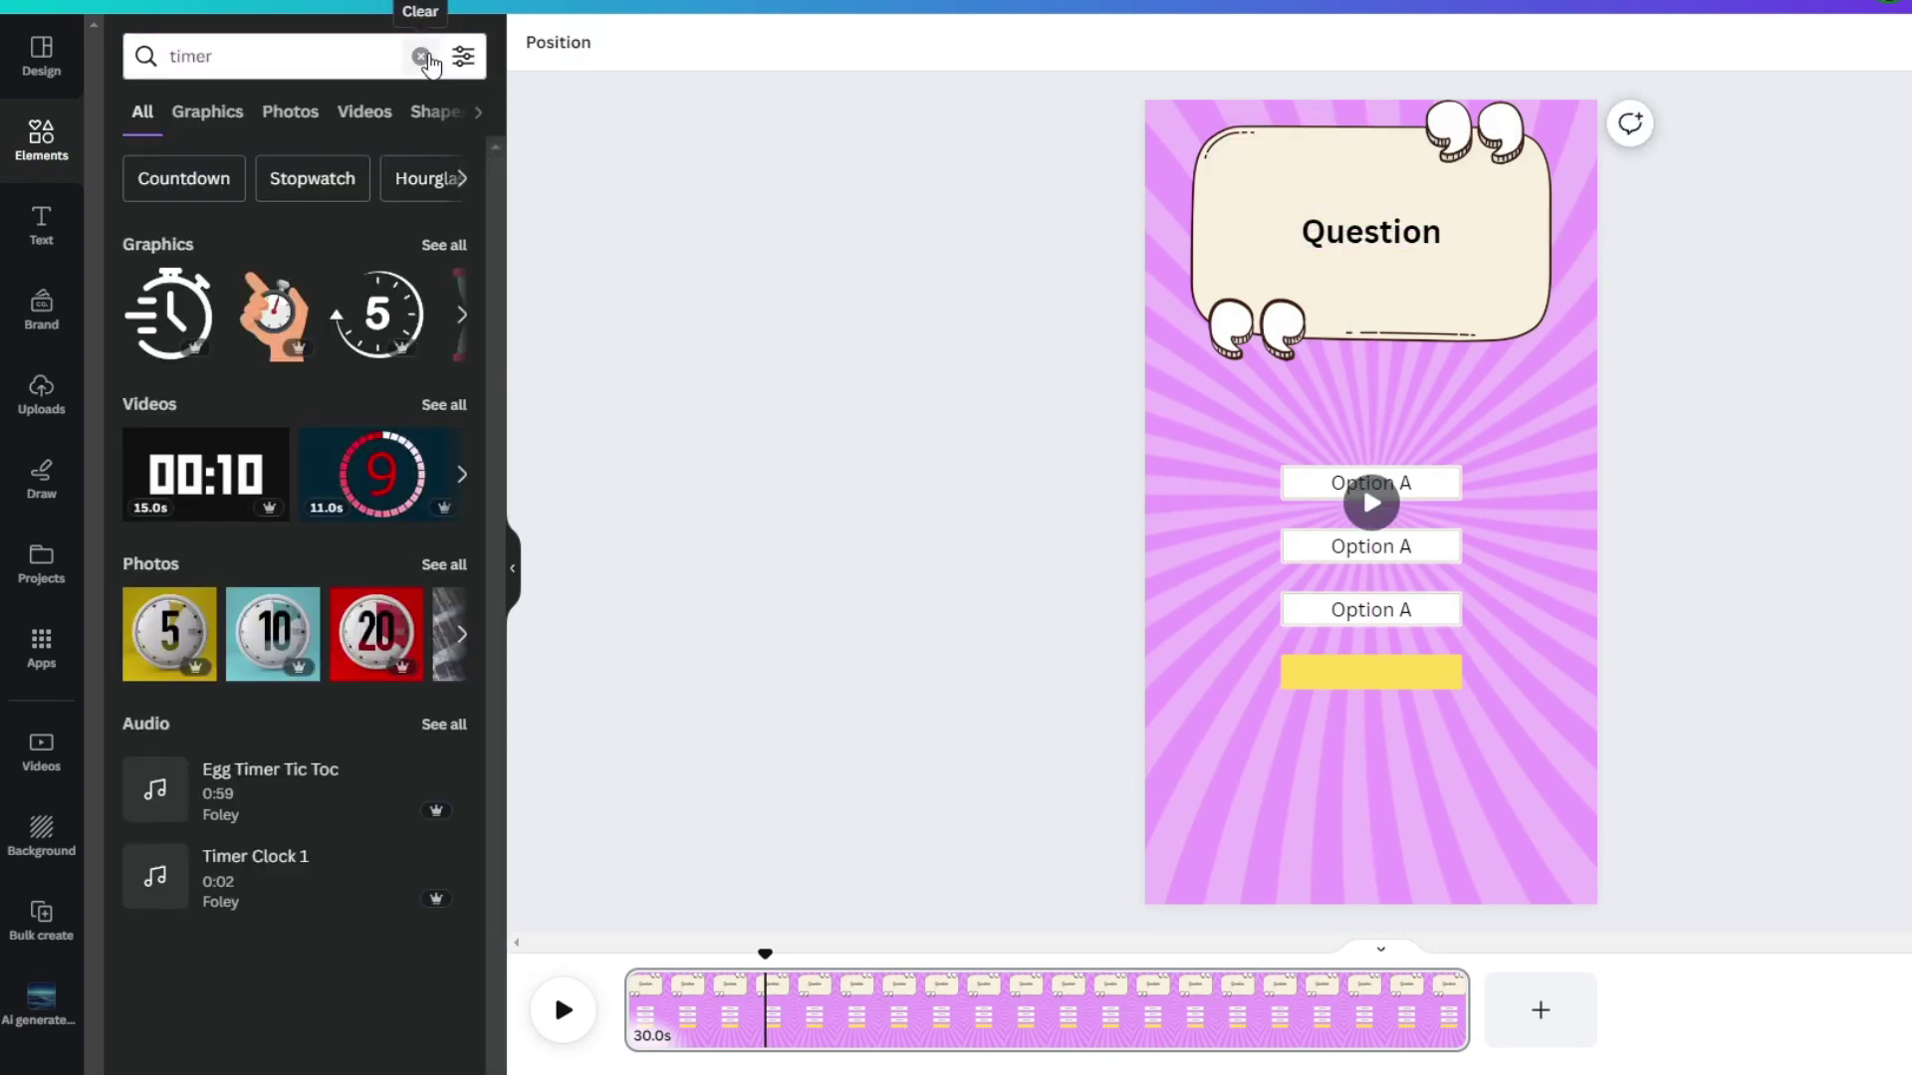
click(204, 113)
click(352, 113)
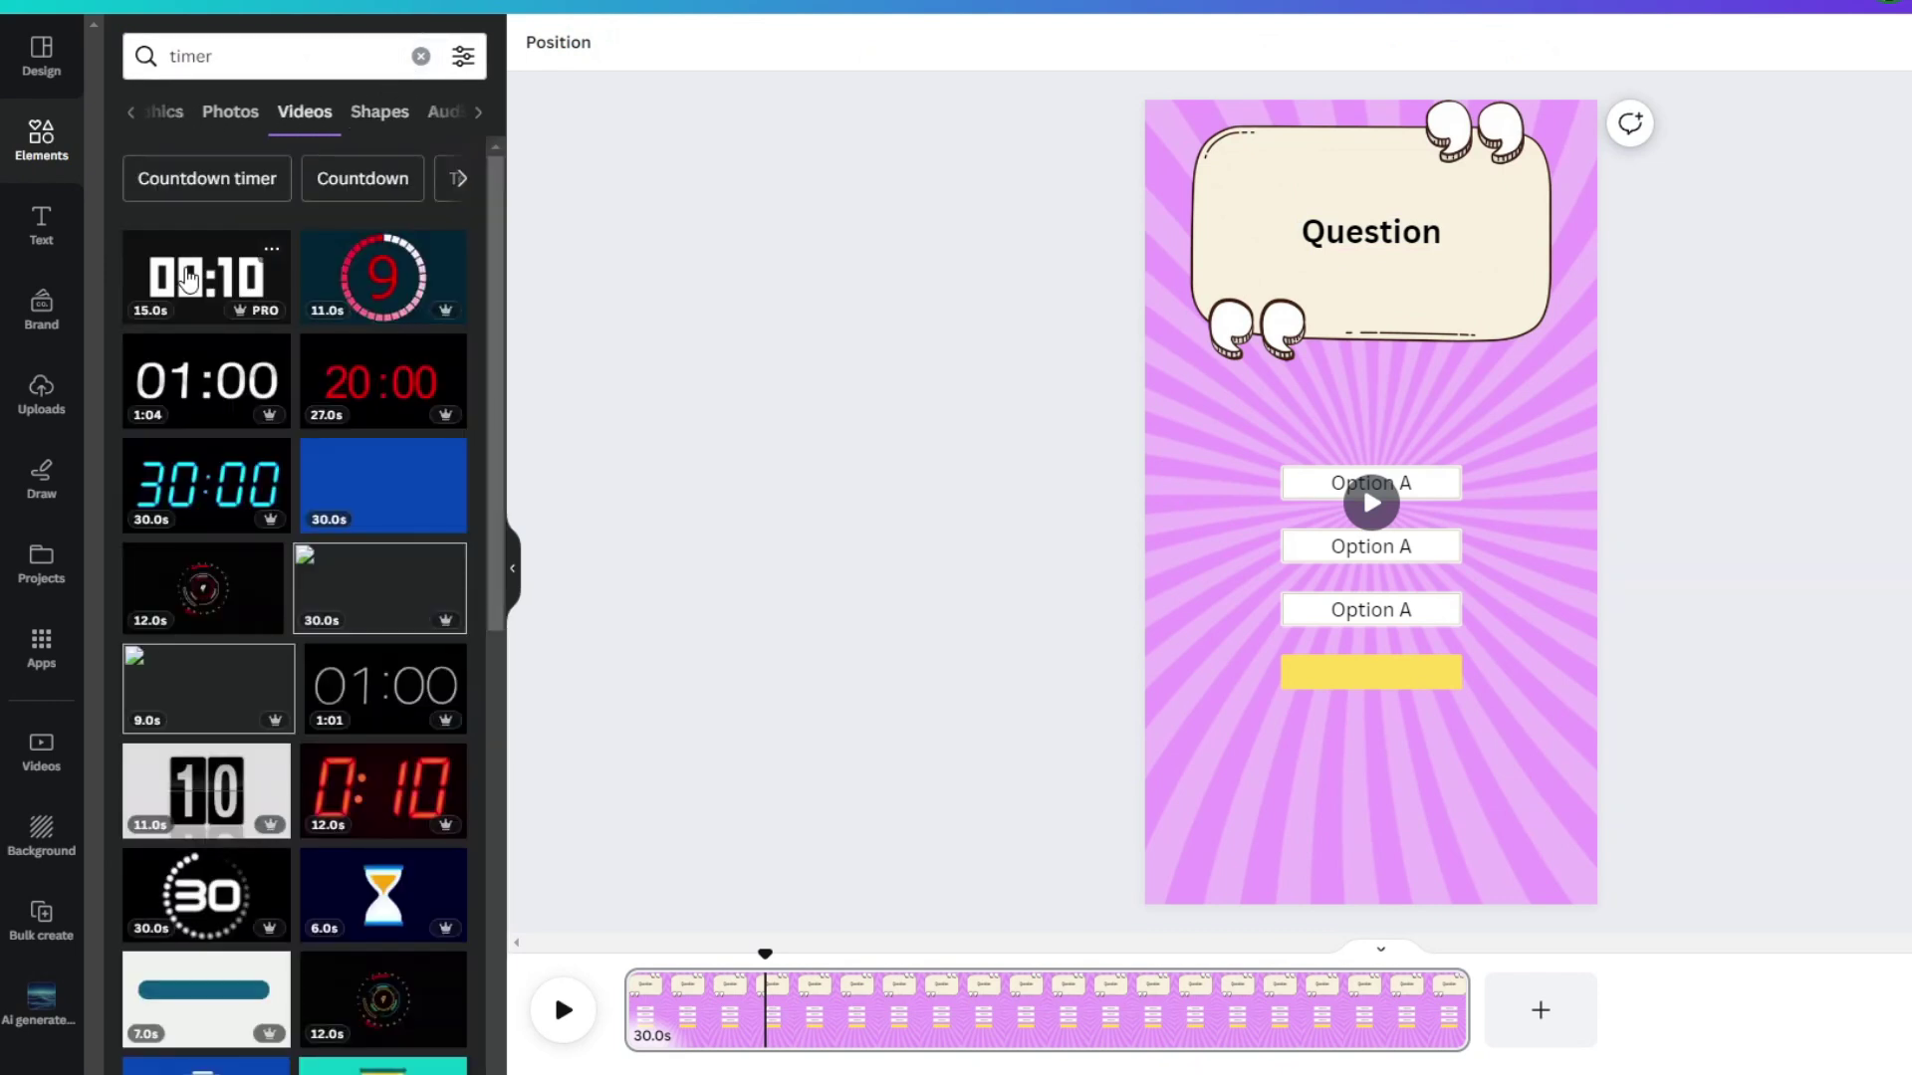
click(189, 282)
drag(1596, 697, 1403, 782)
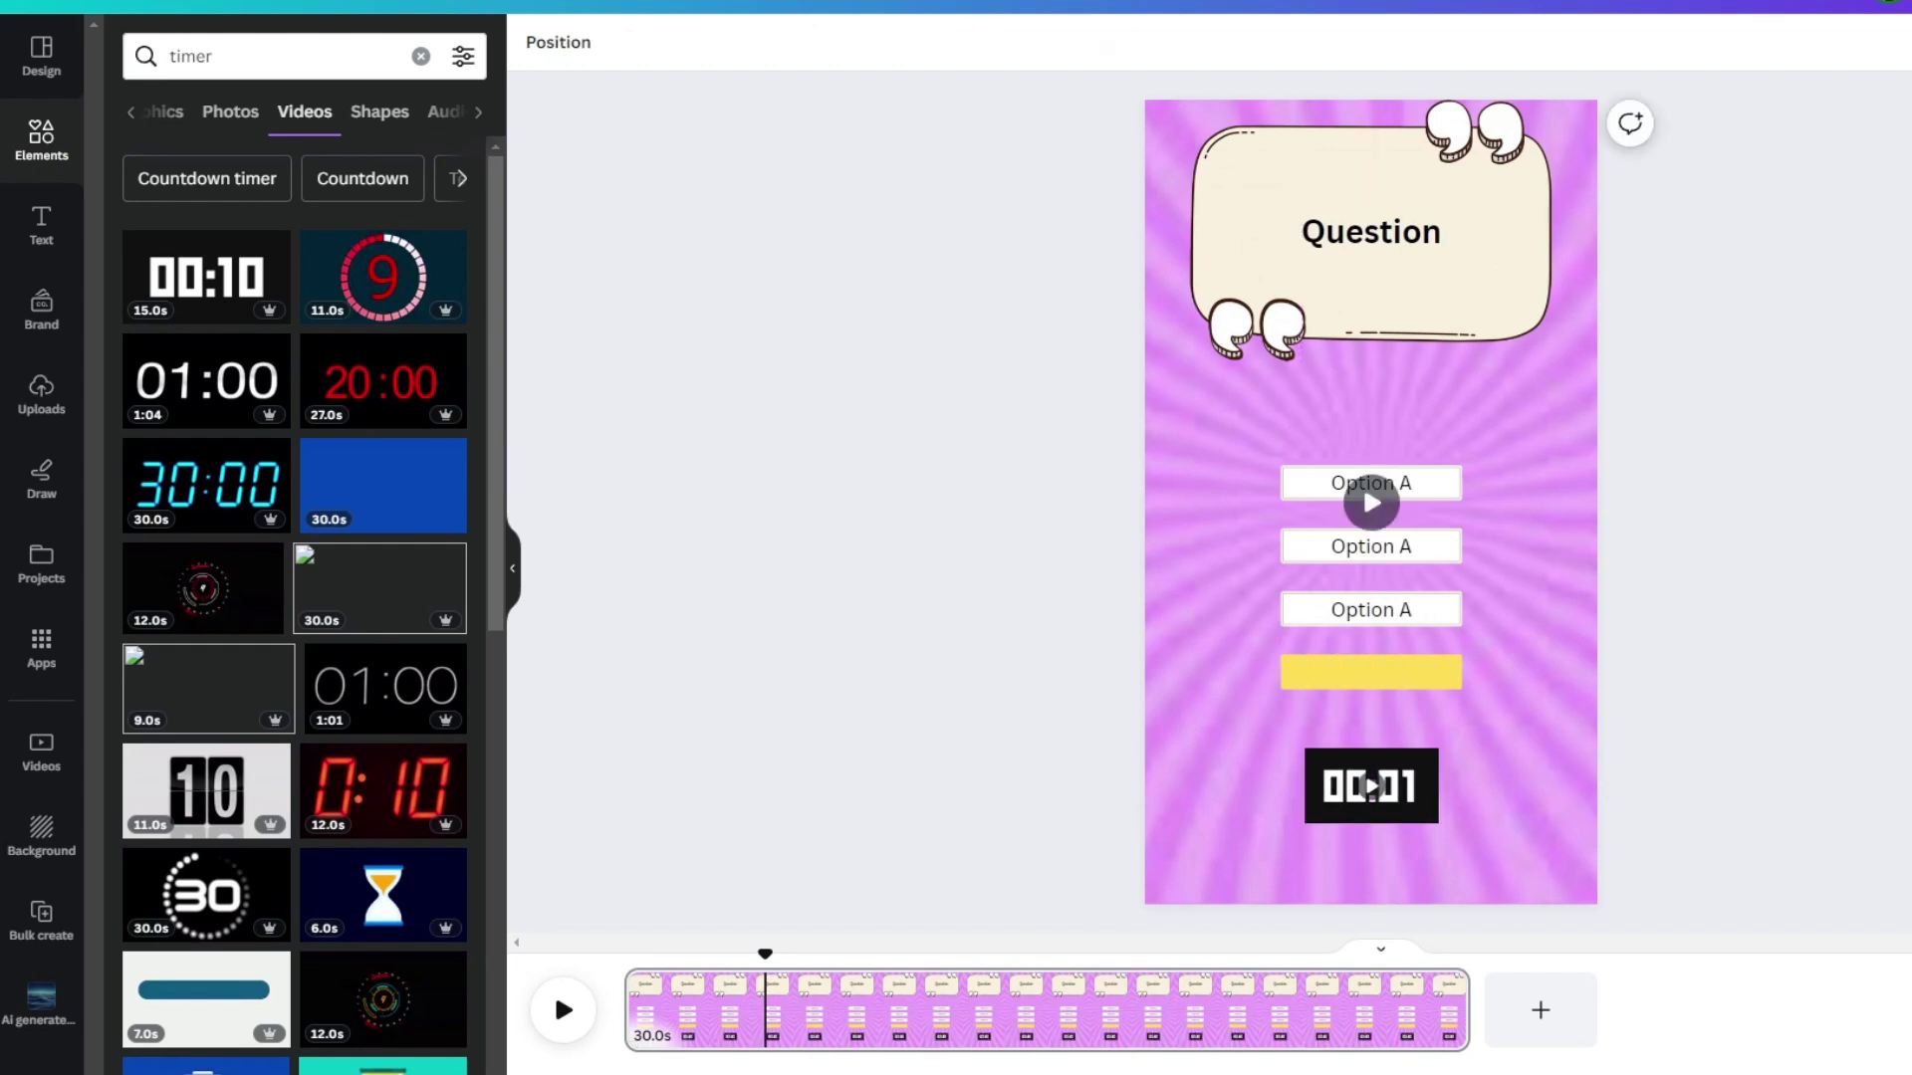
click(554, 992)
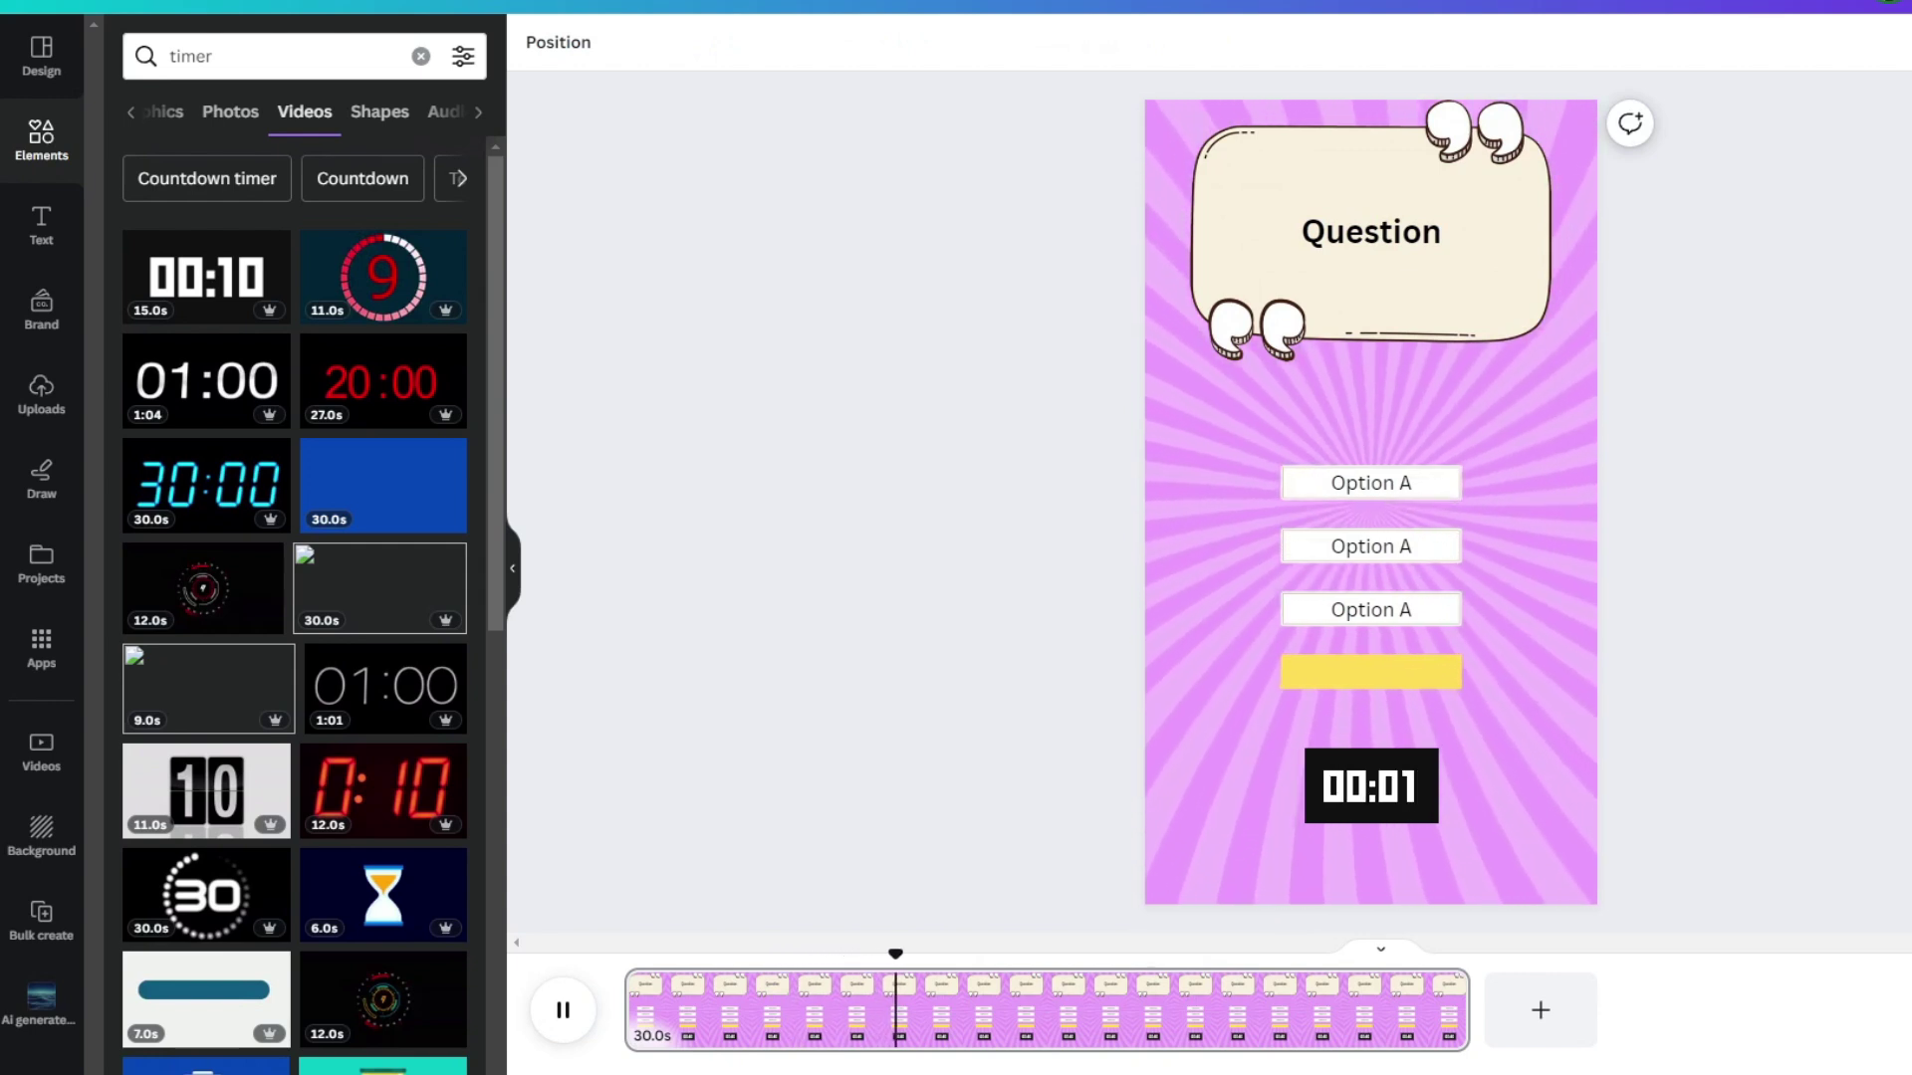
key(space)
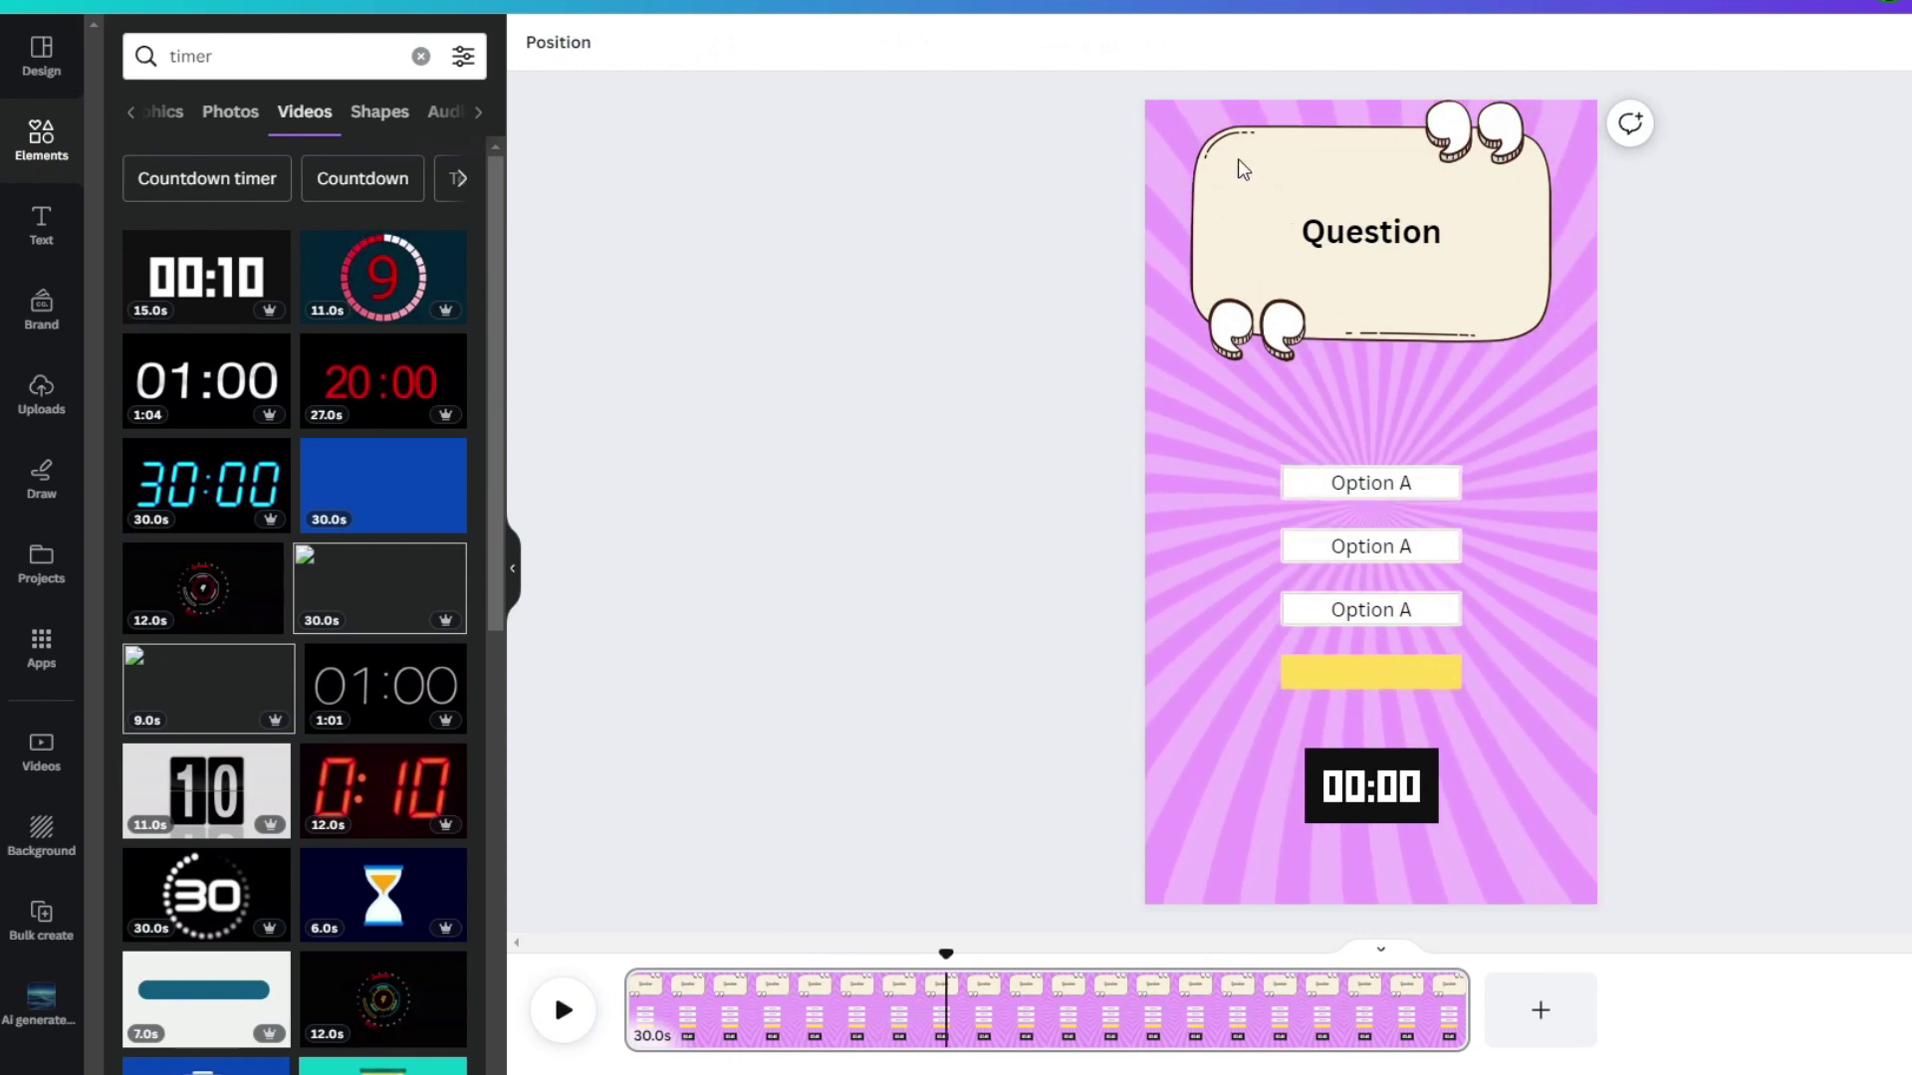
Apply the Fade animation on enter to the question card, its text and all the option boxes together.
click(1188, 127)
drag(1243, 736, 1454, 149)
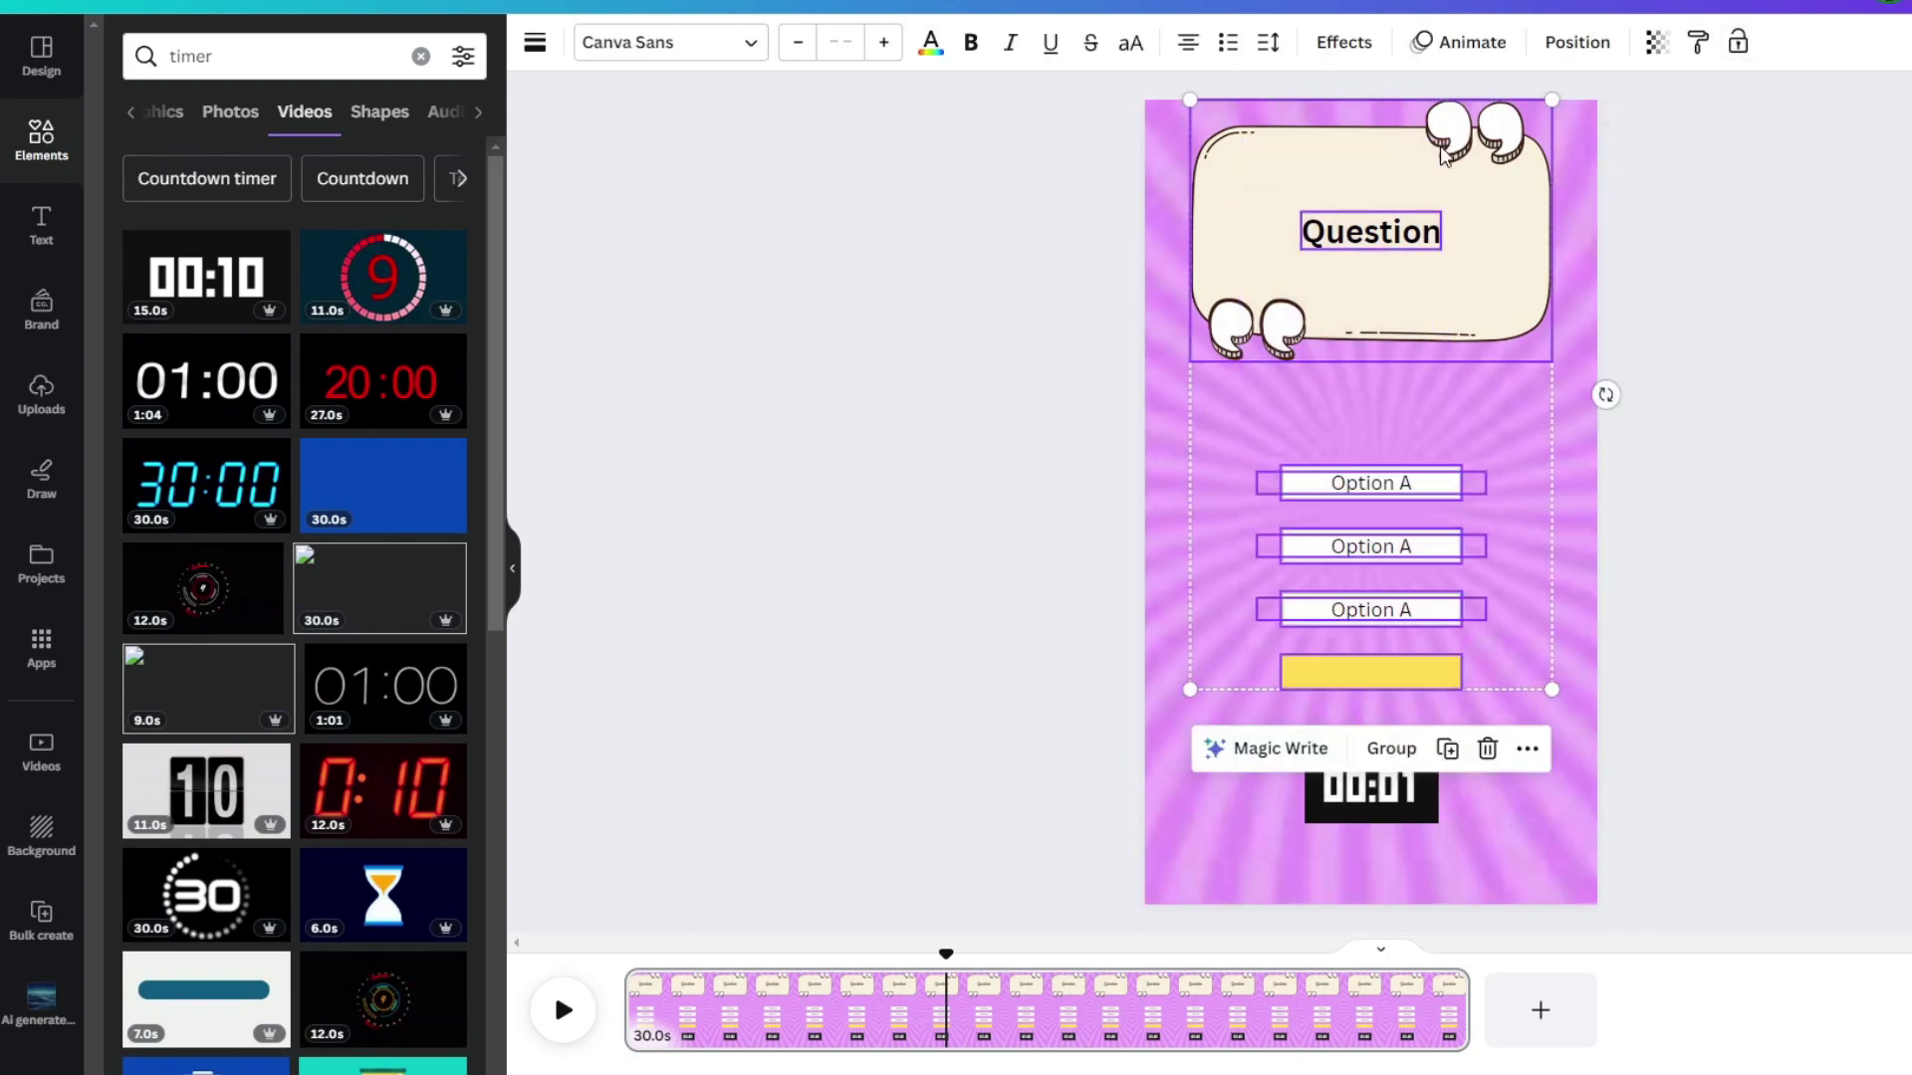
click(1460, 42)
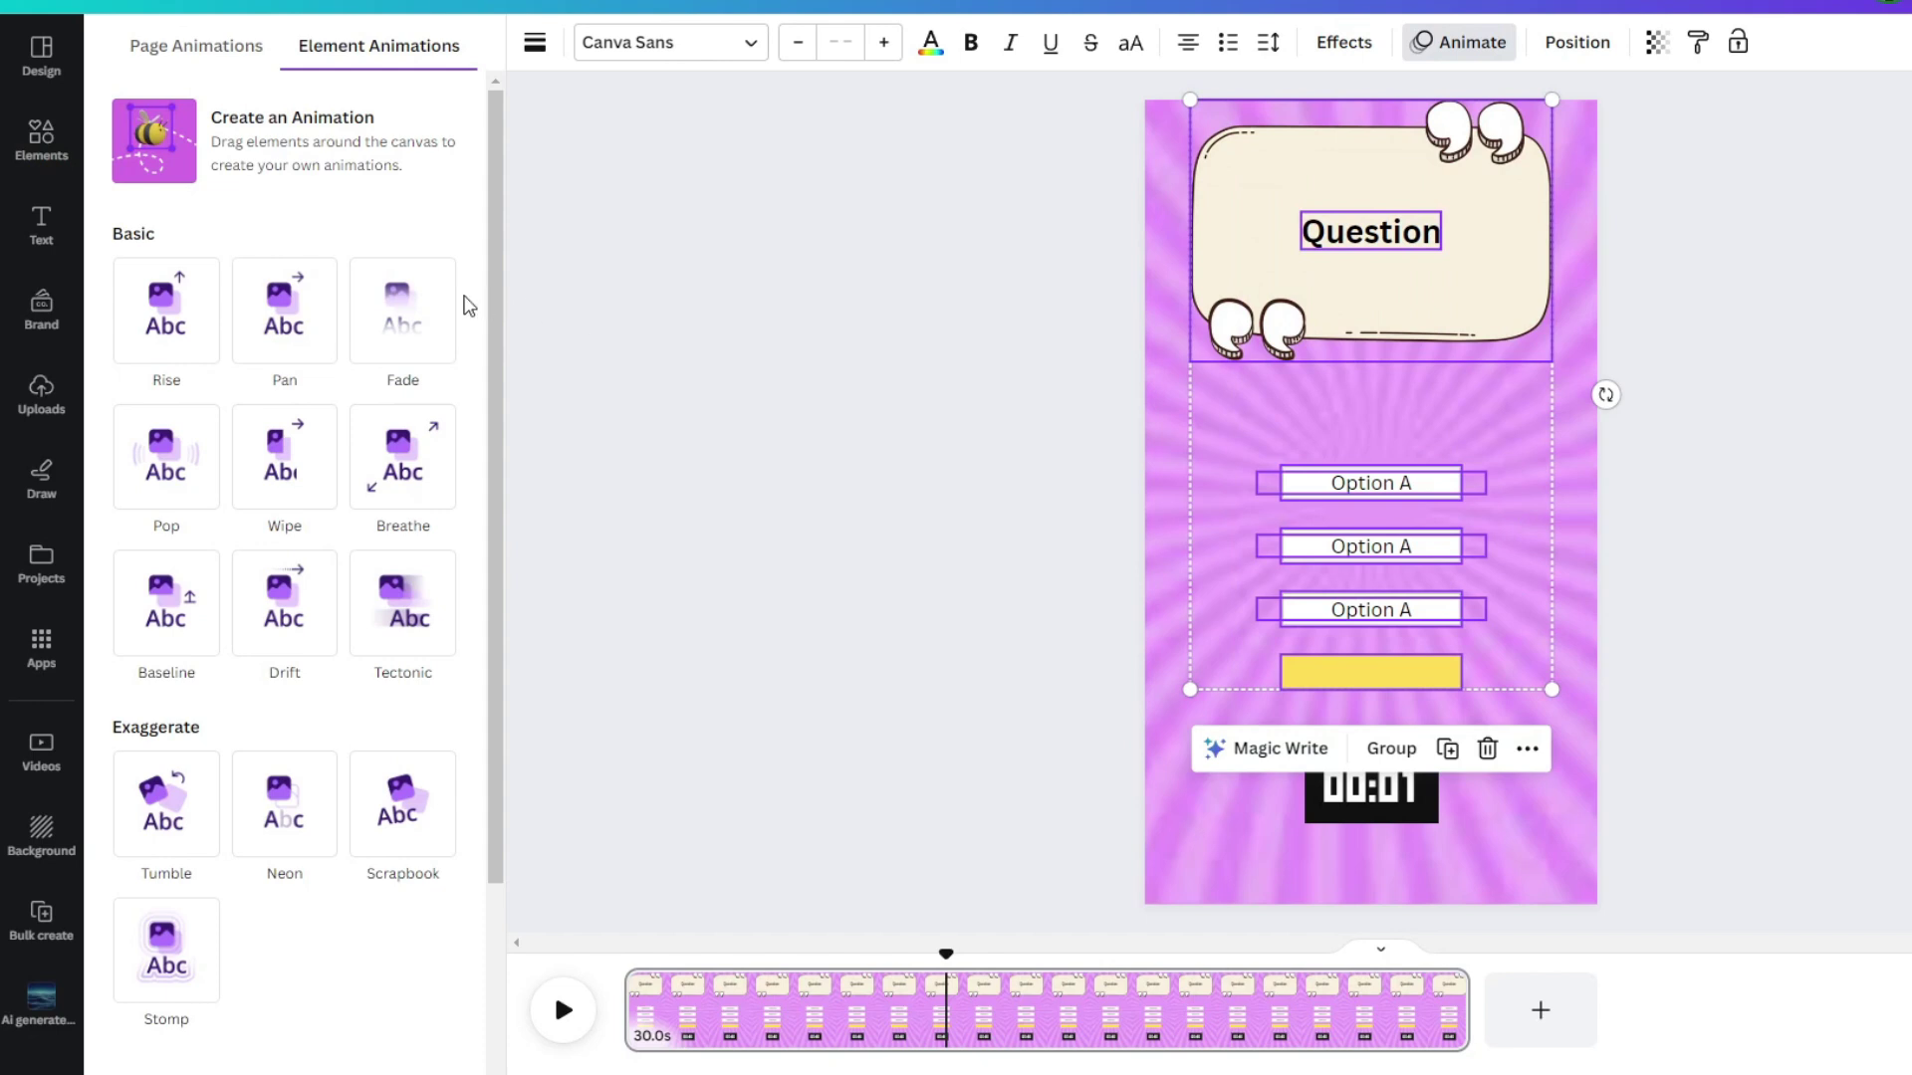
click(415, 309)
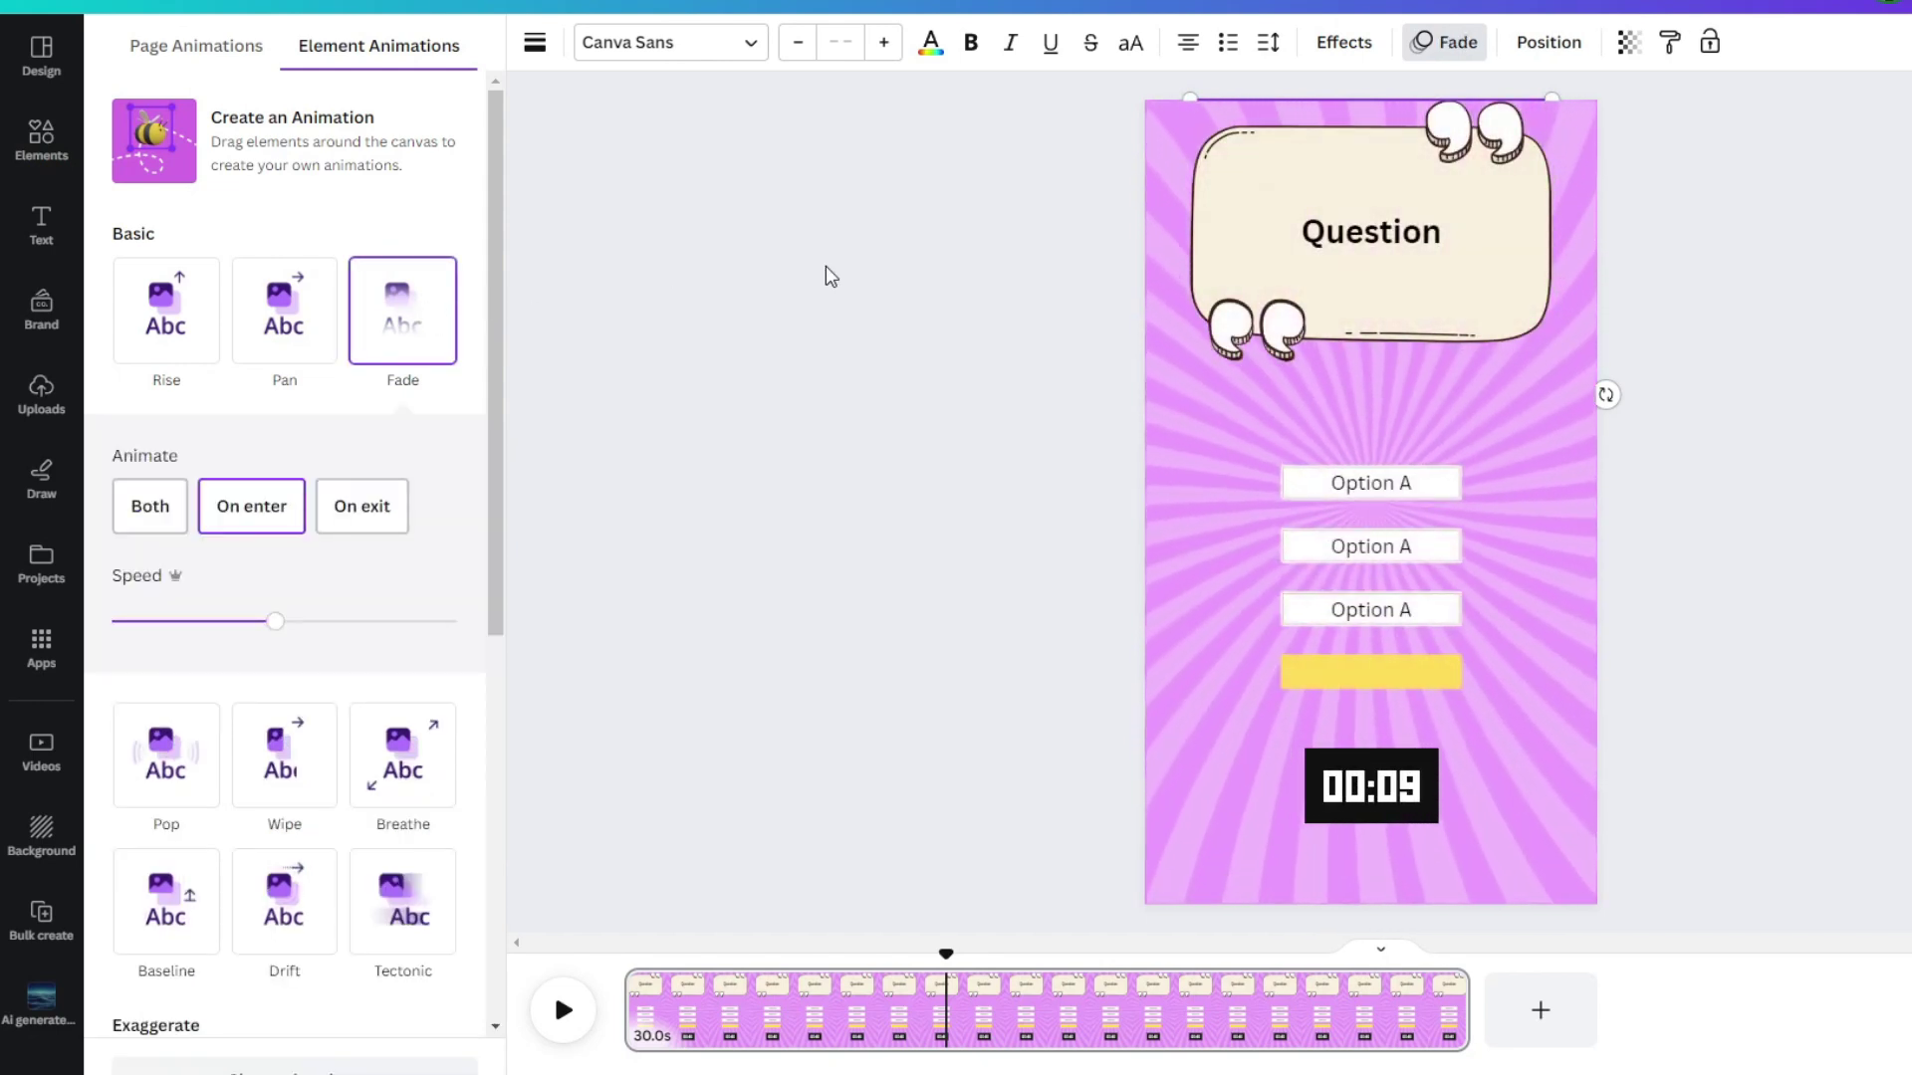
click(1596, 542)
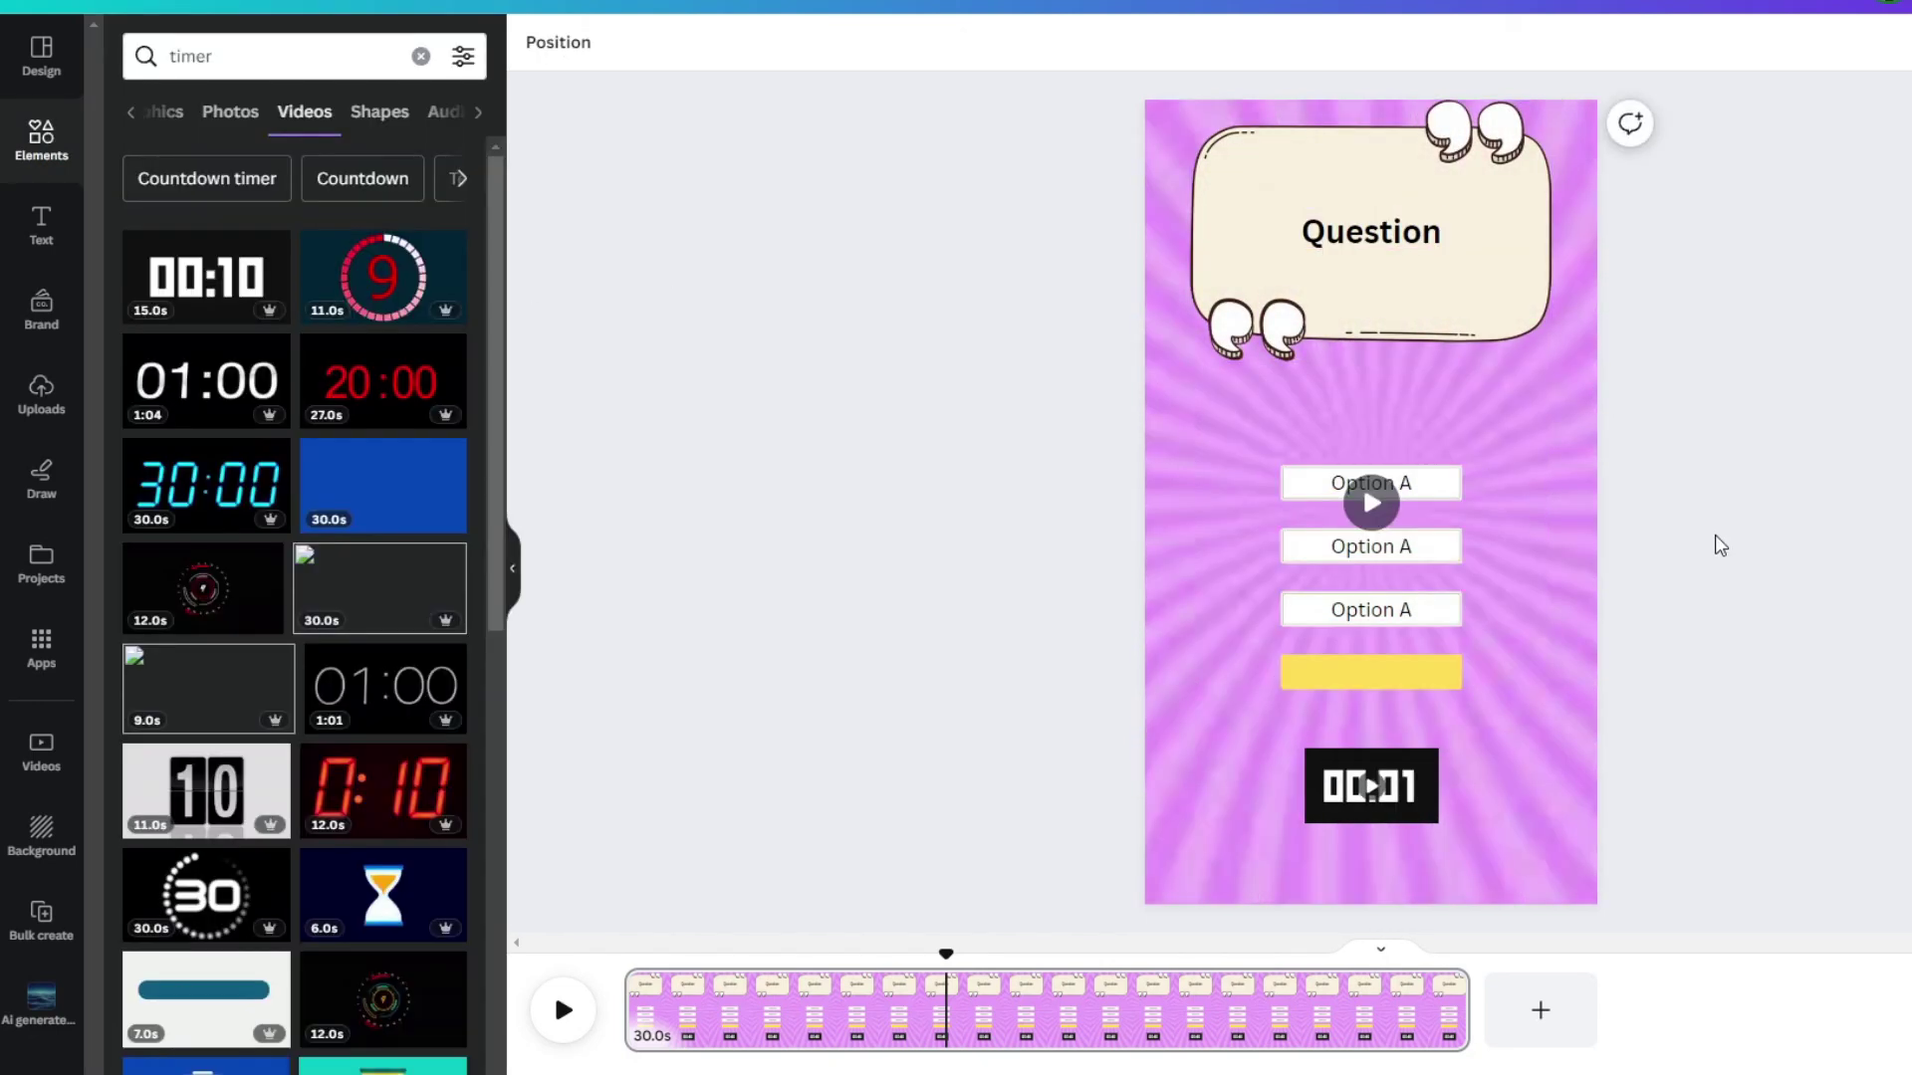
Change the yellow box's animation to Stomp on enter.
click(1421, 677)
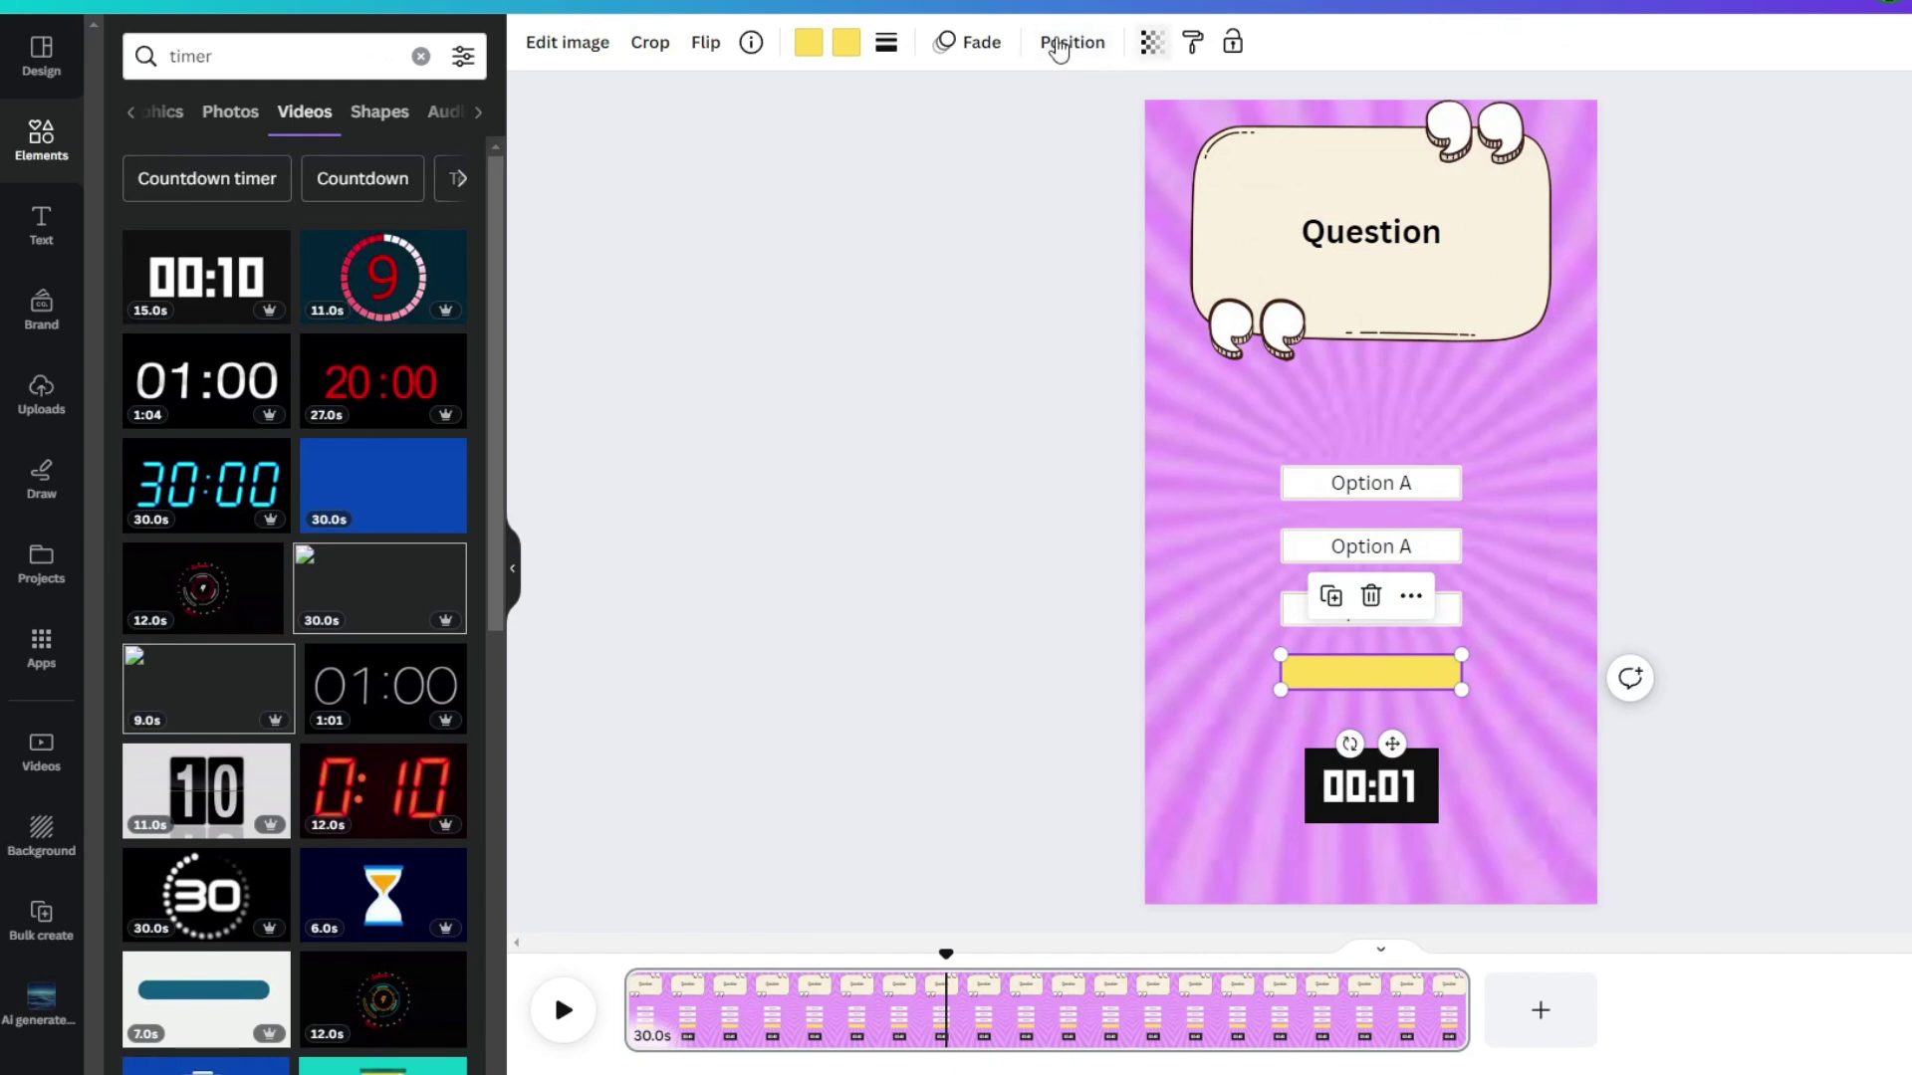
click(977, 42)
scroll(277, 786, down, 4)
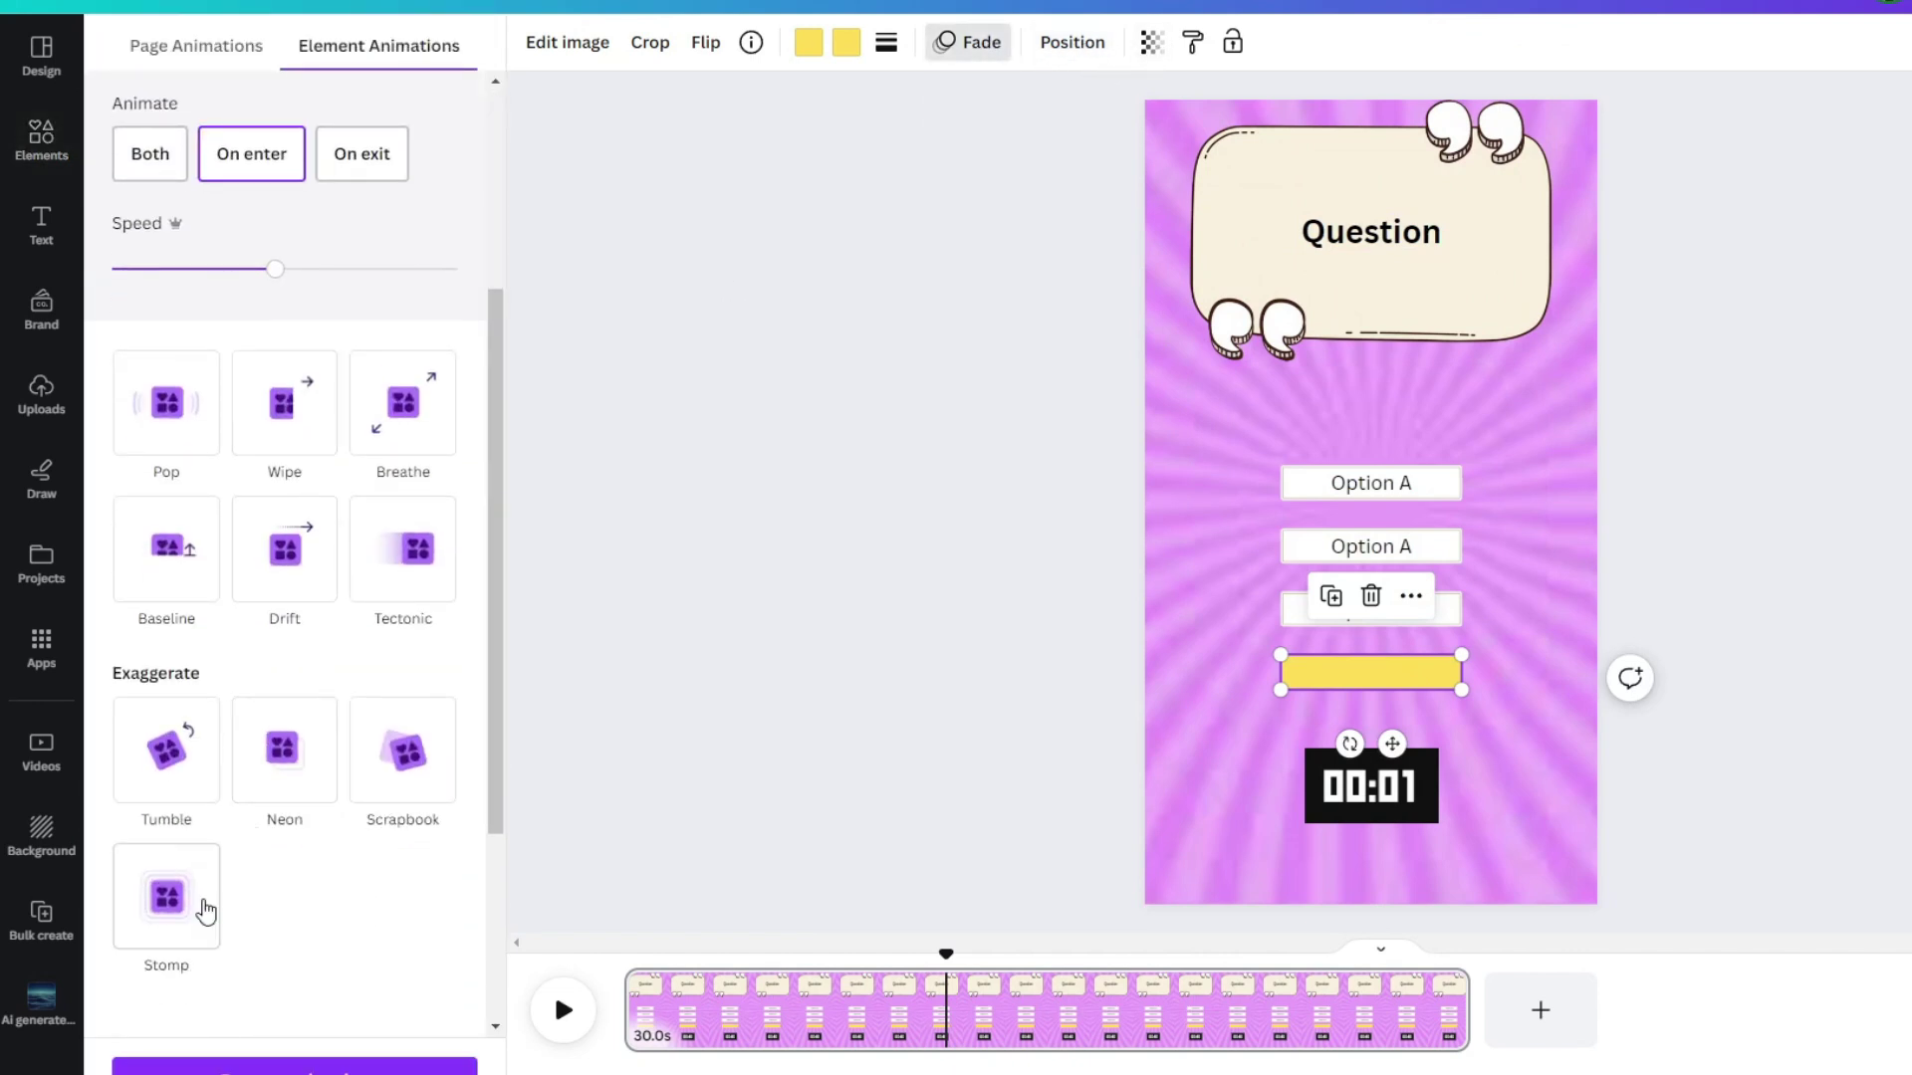
click(204, 908)
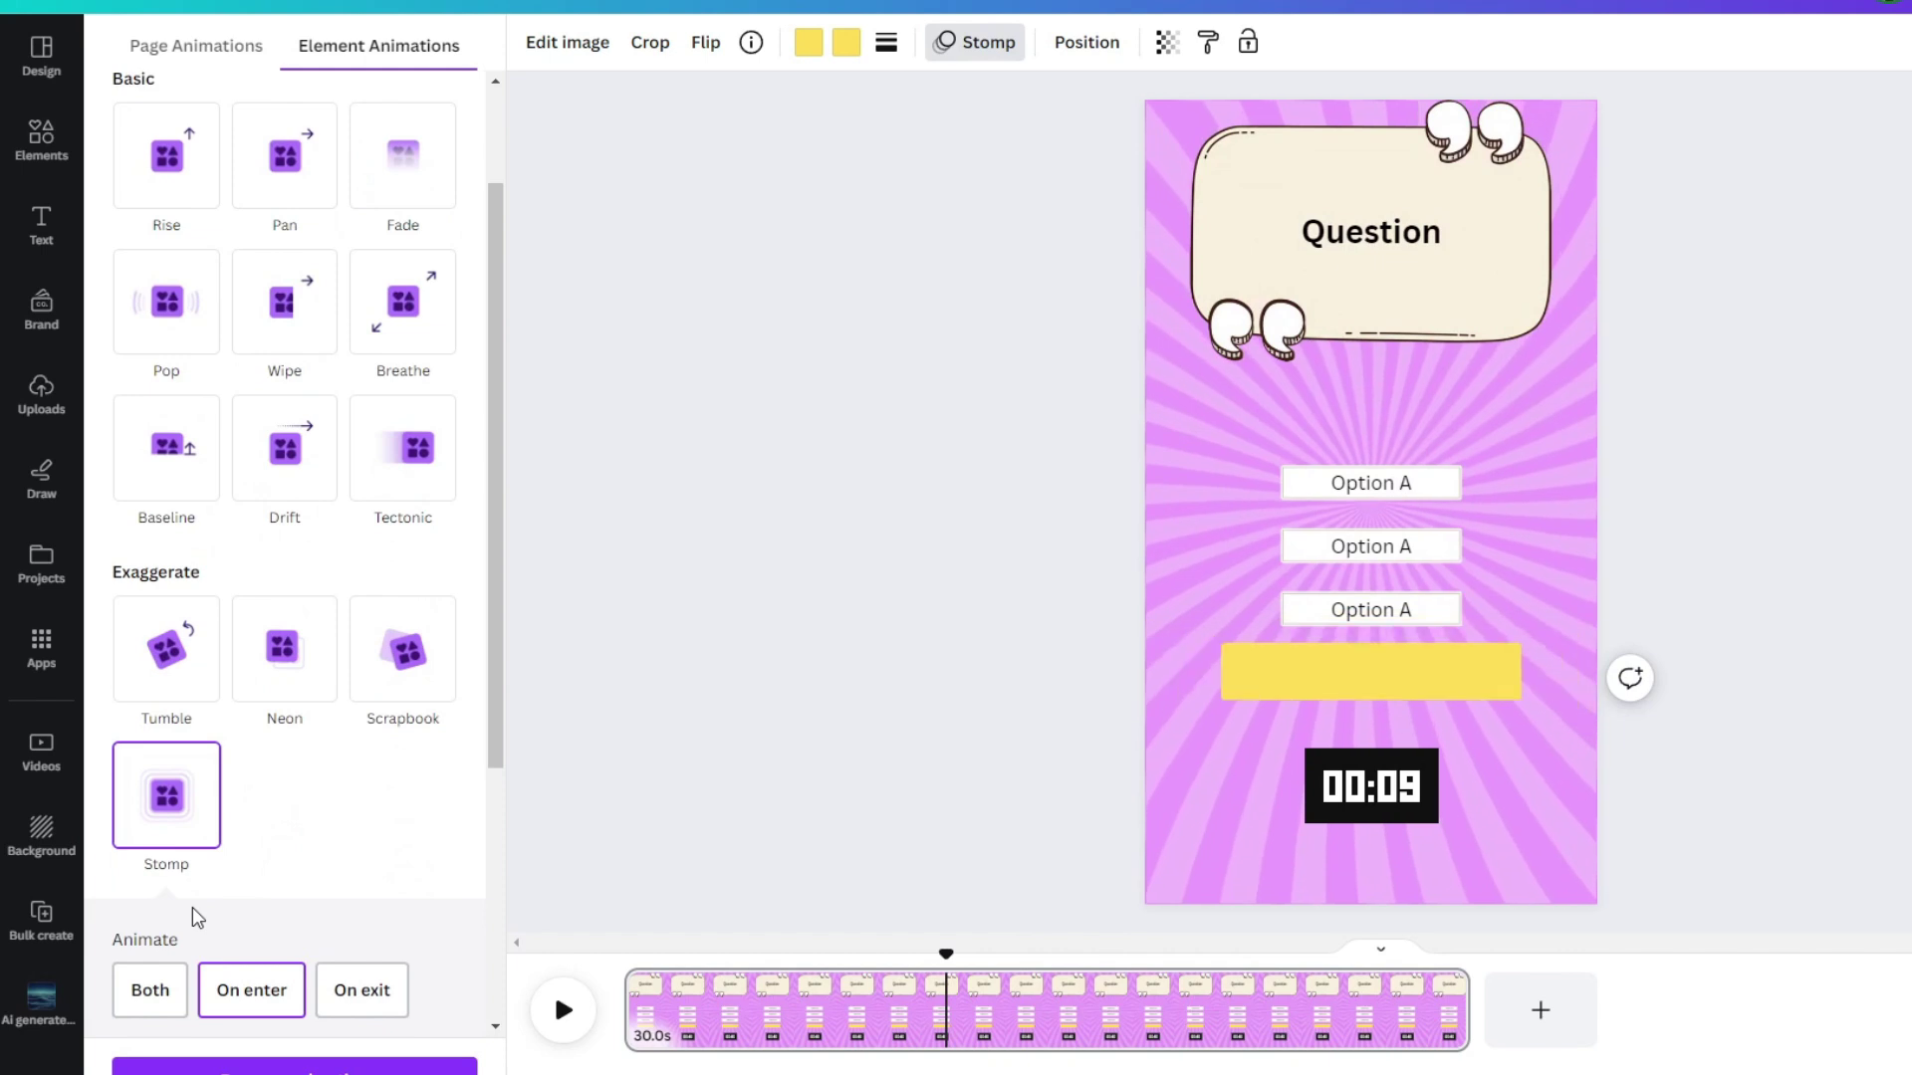
click(1758, 590)
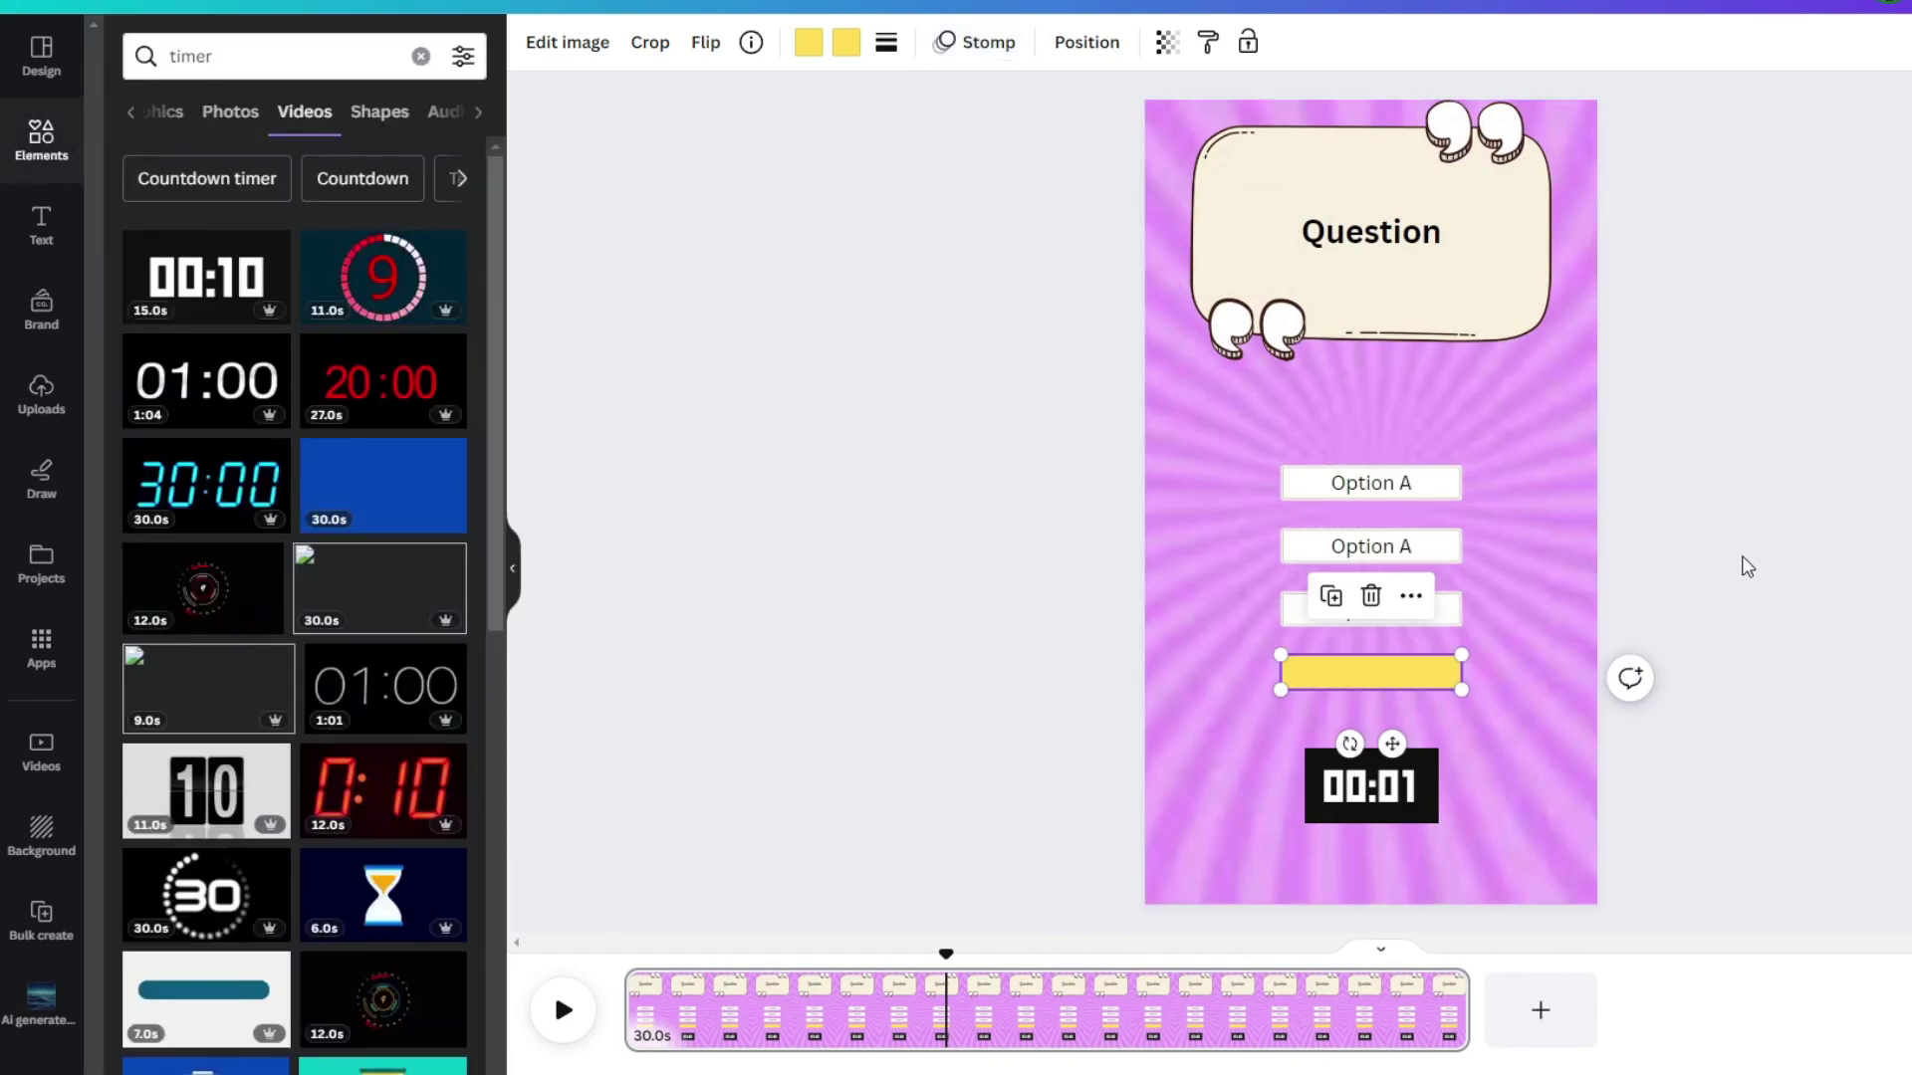
click(1748, 566)
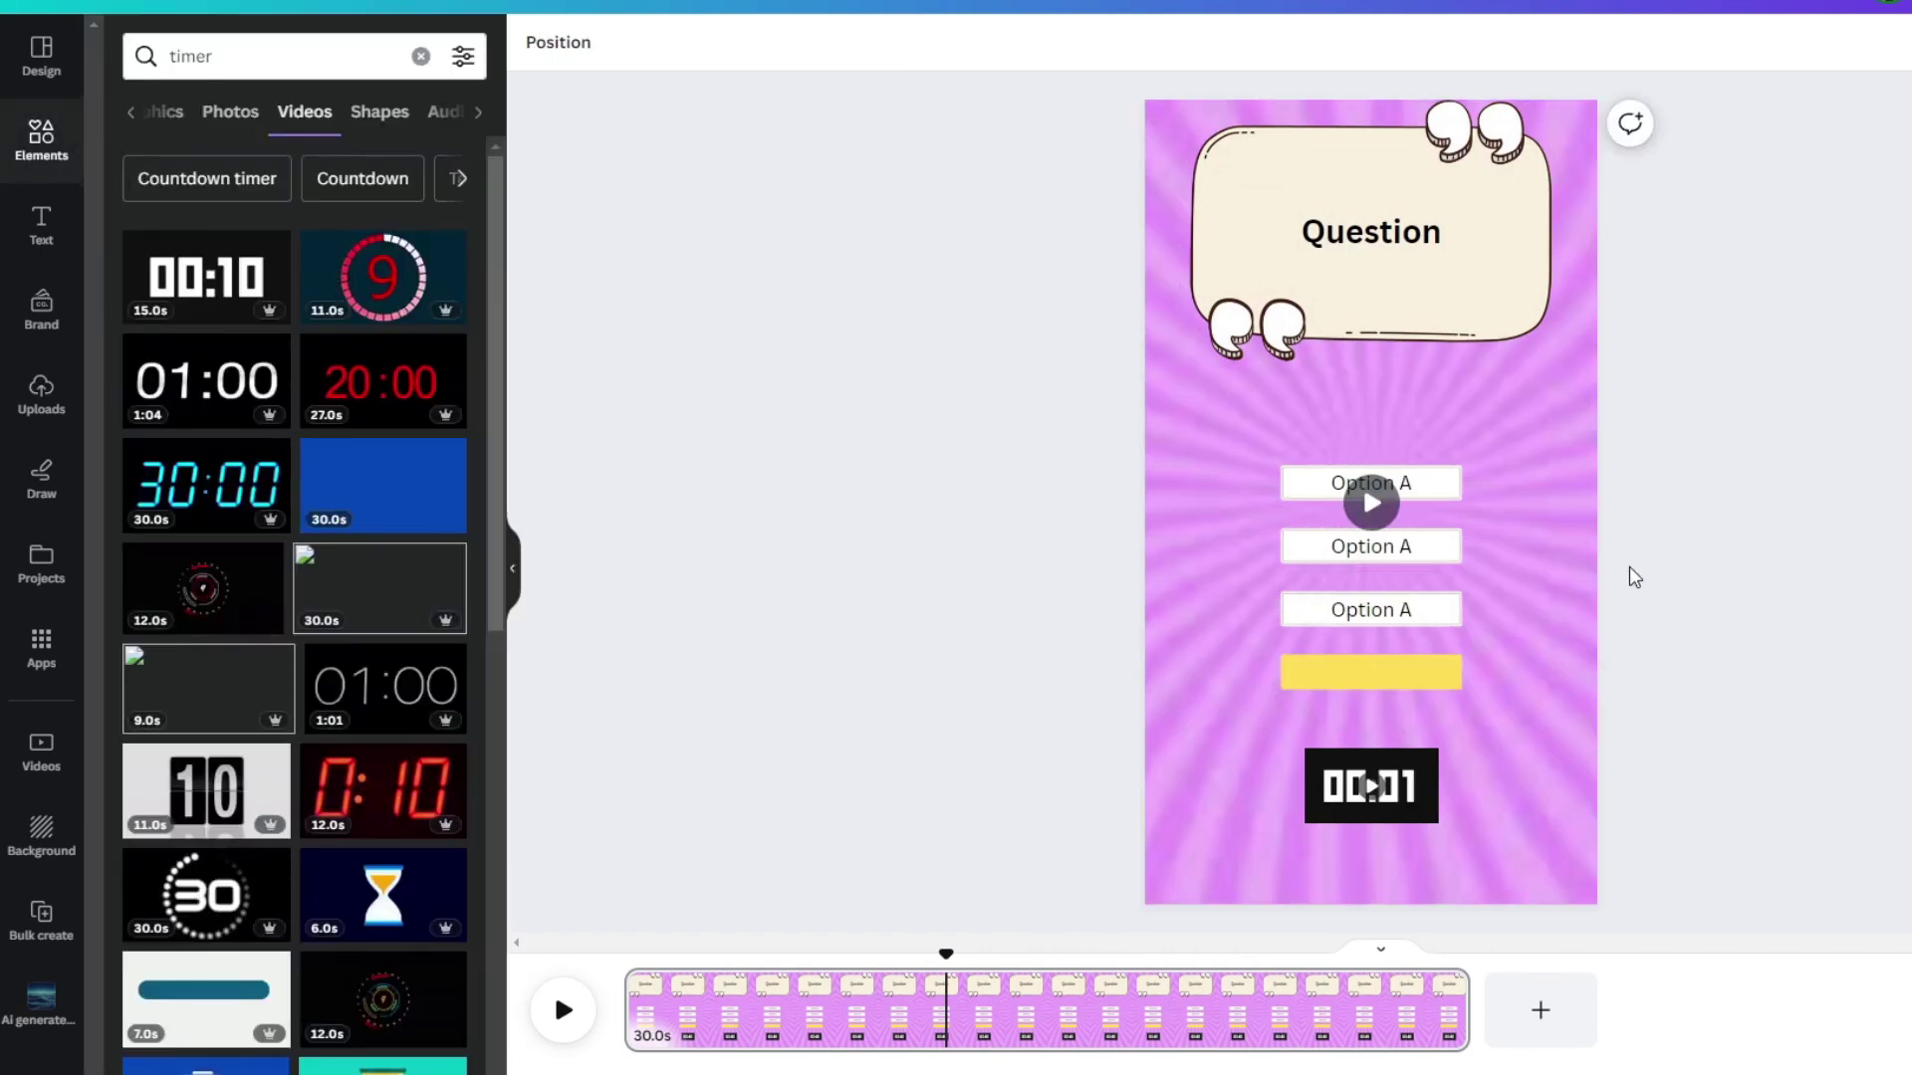
Apply the Fade animation on enter to the countdown timer video and preview the design.
click(1334, 808)
click(1091, 45)
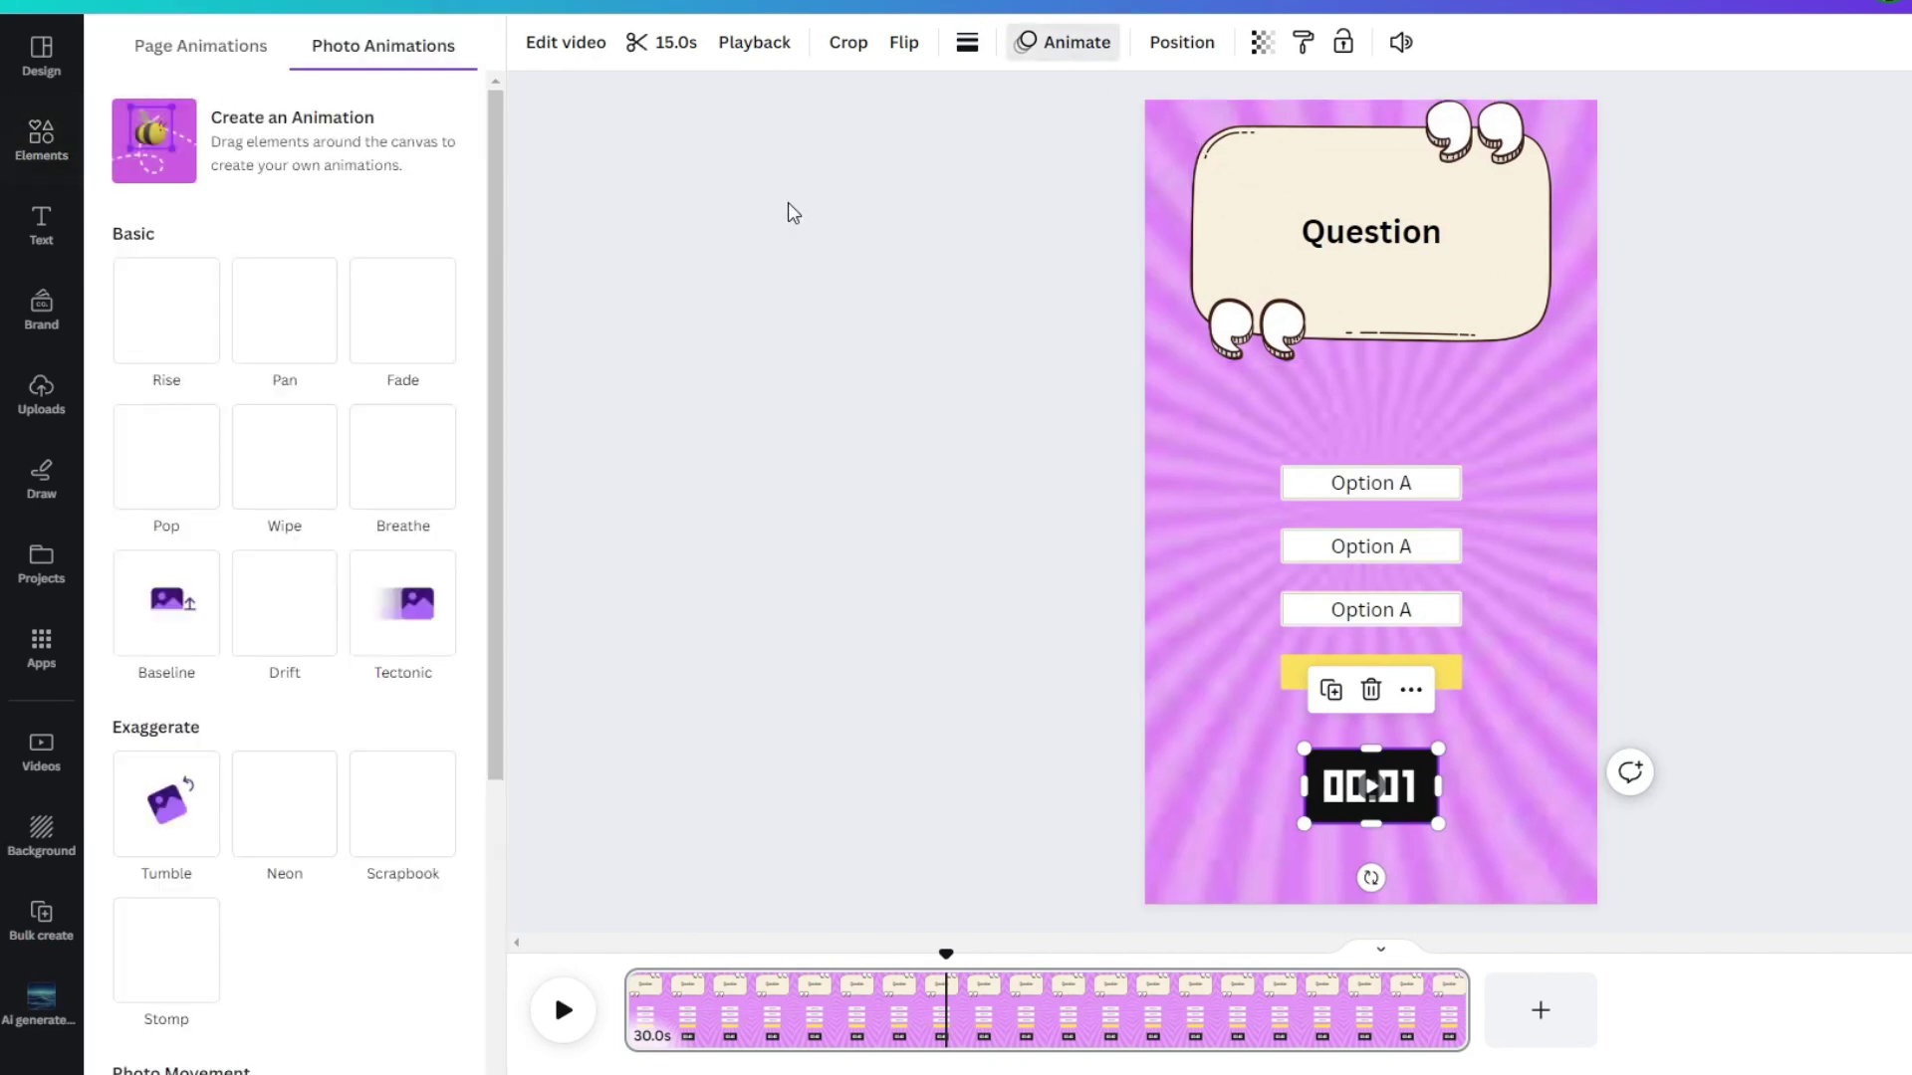
click(403, 308)
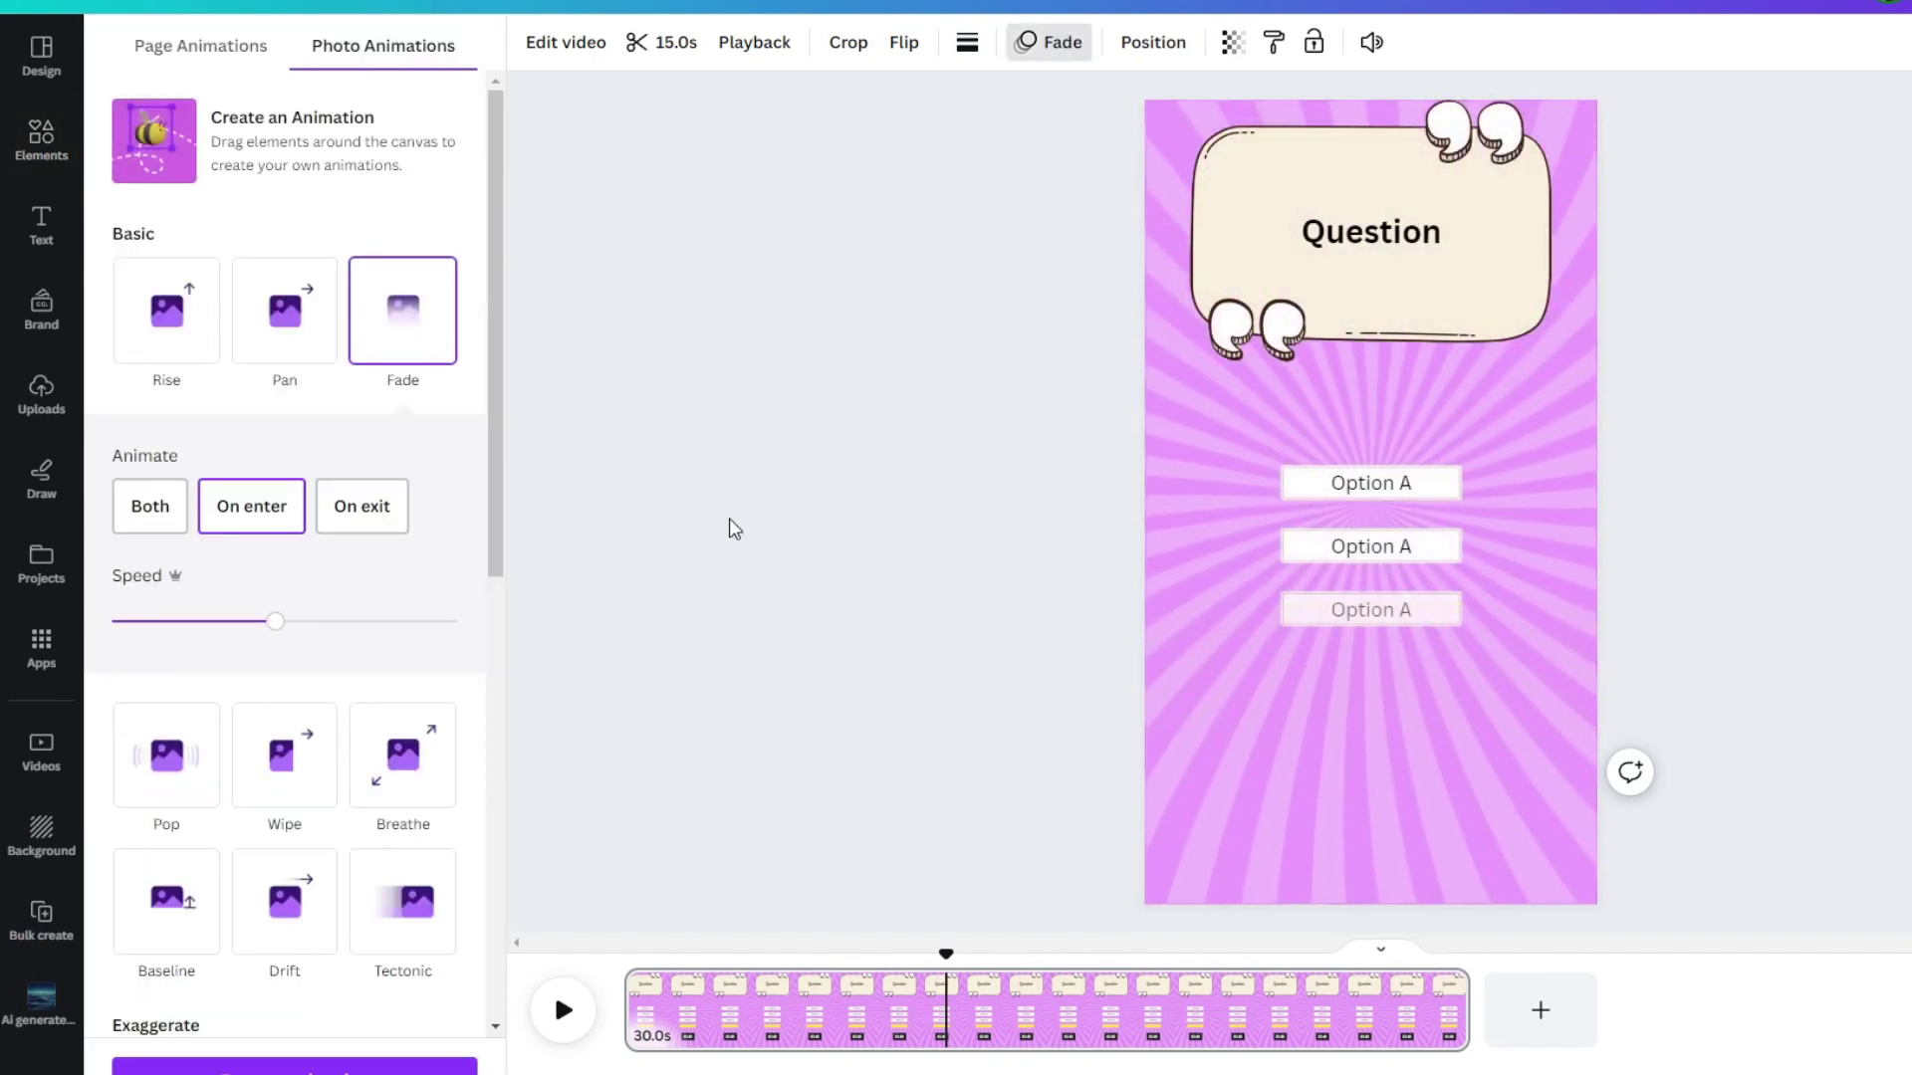
click(730, 529)
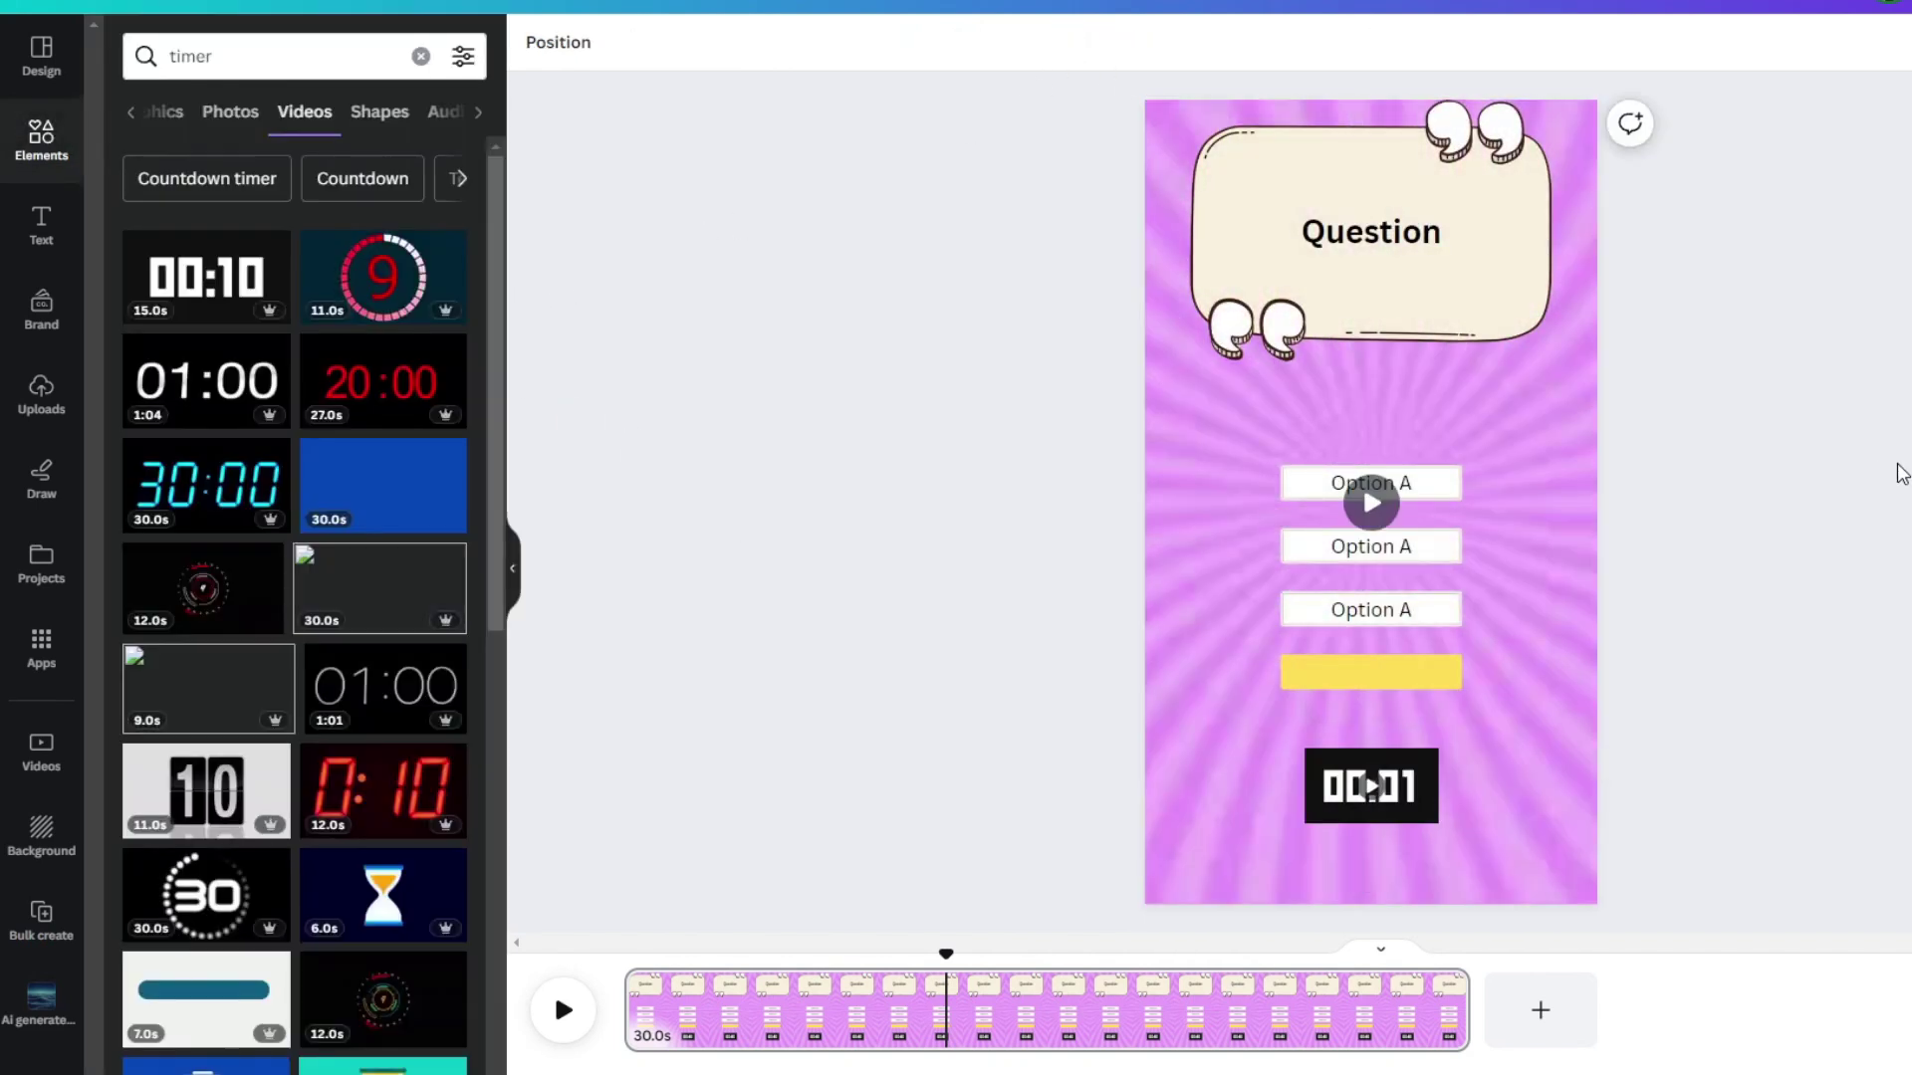
key(space)
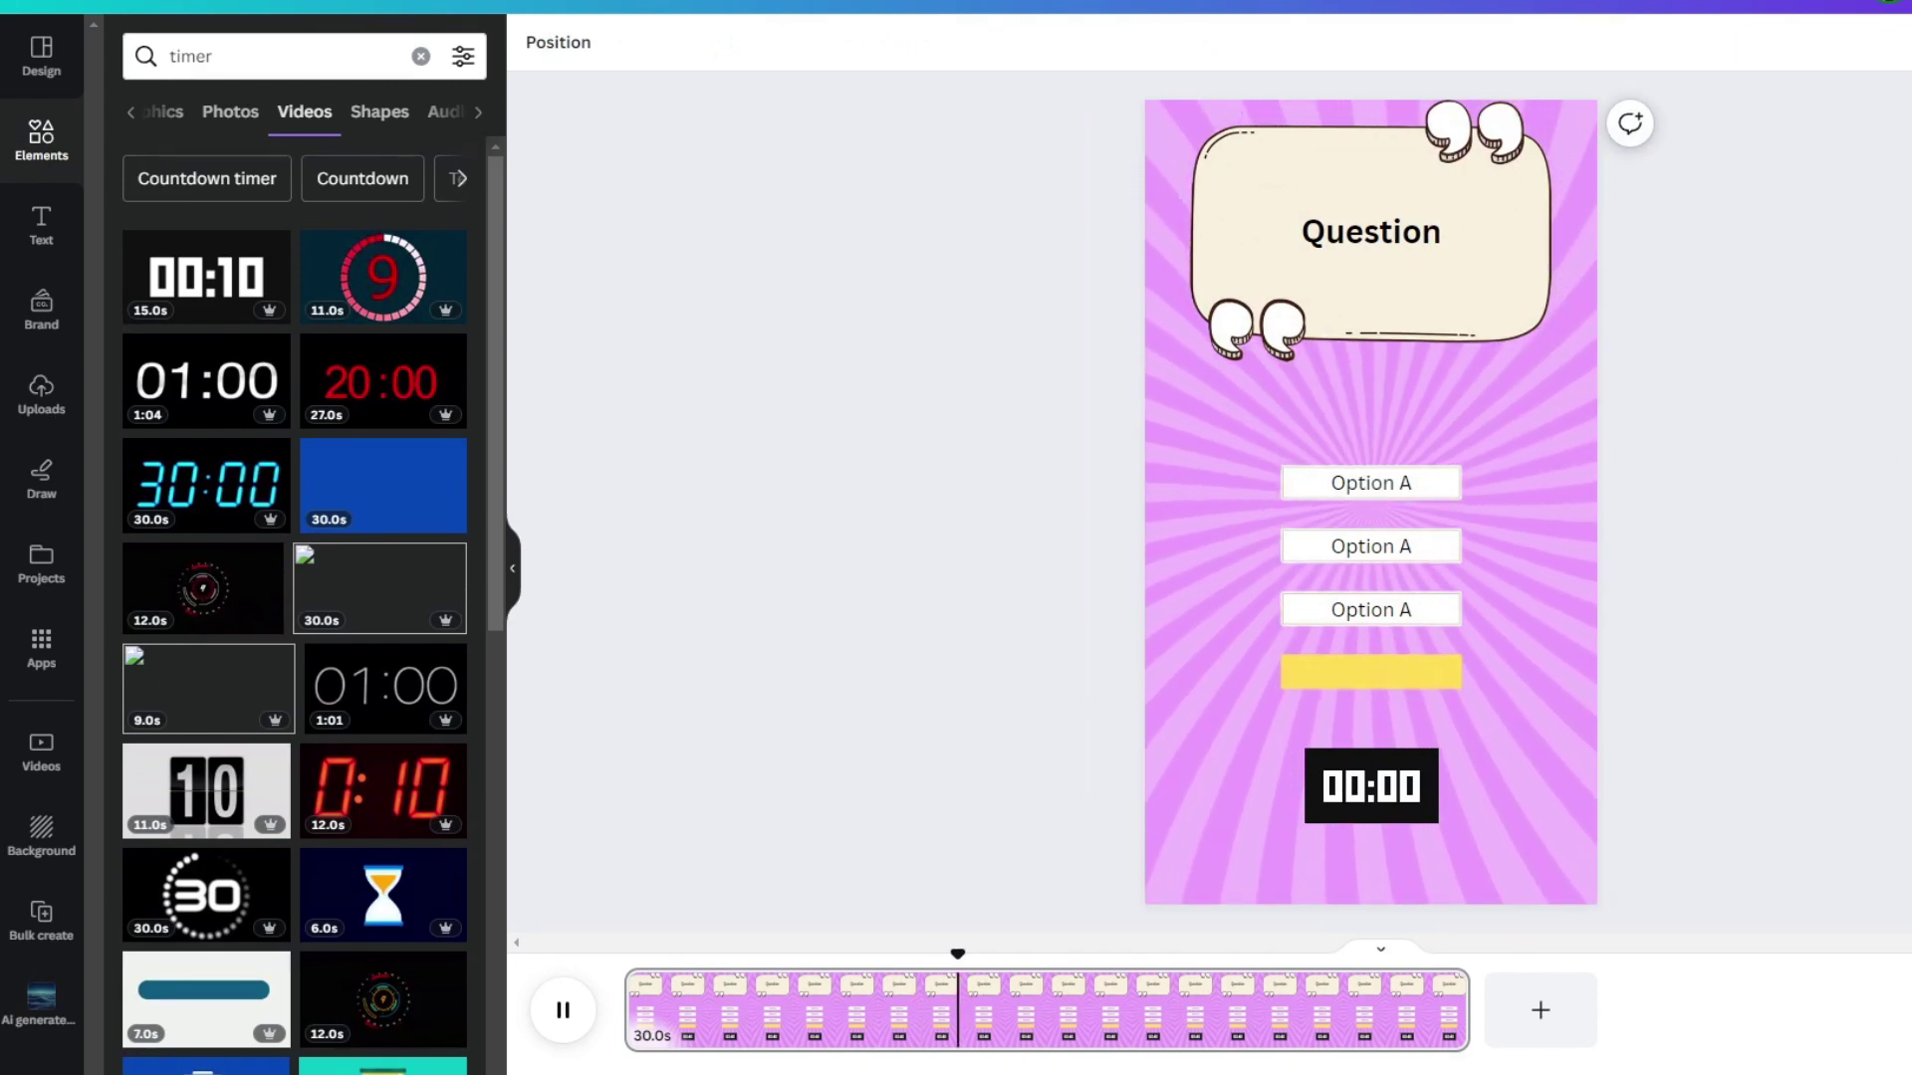
key(space)
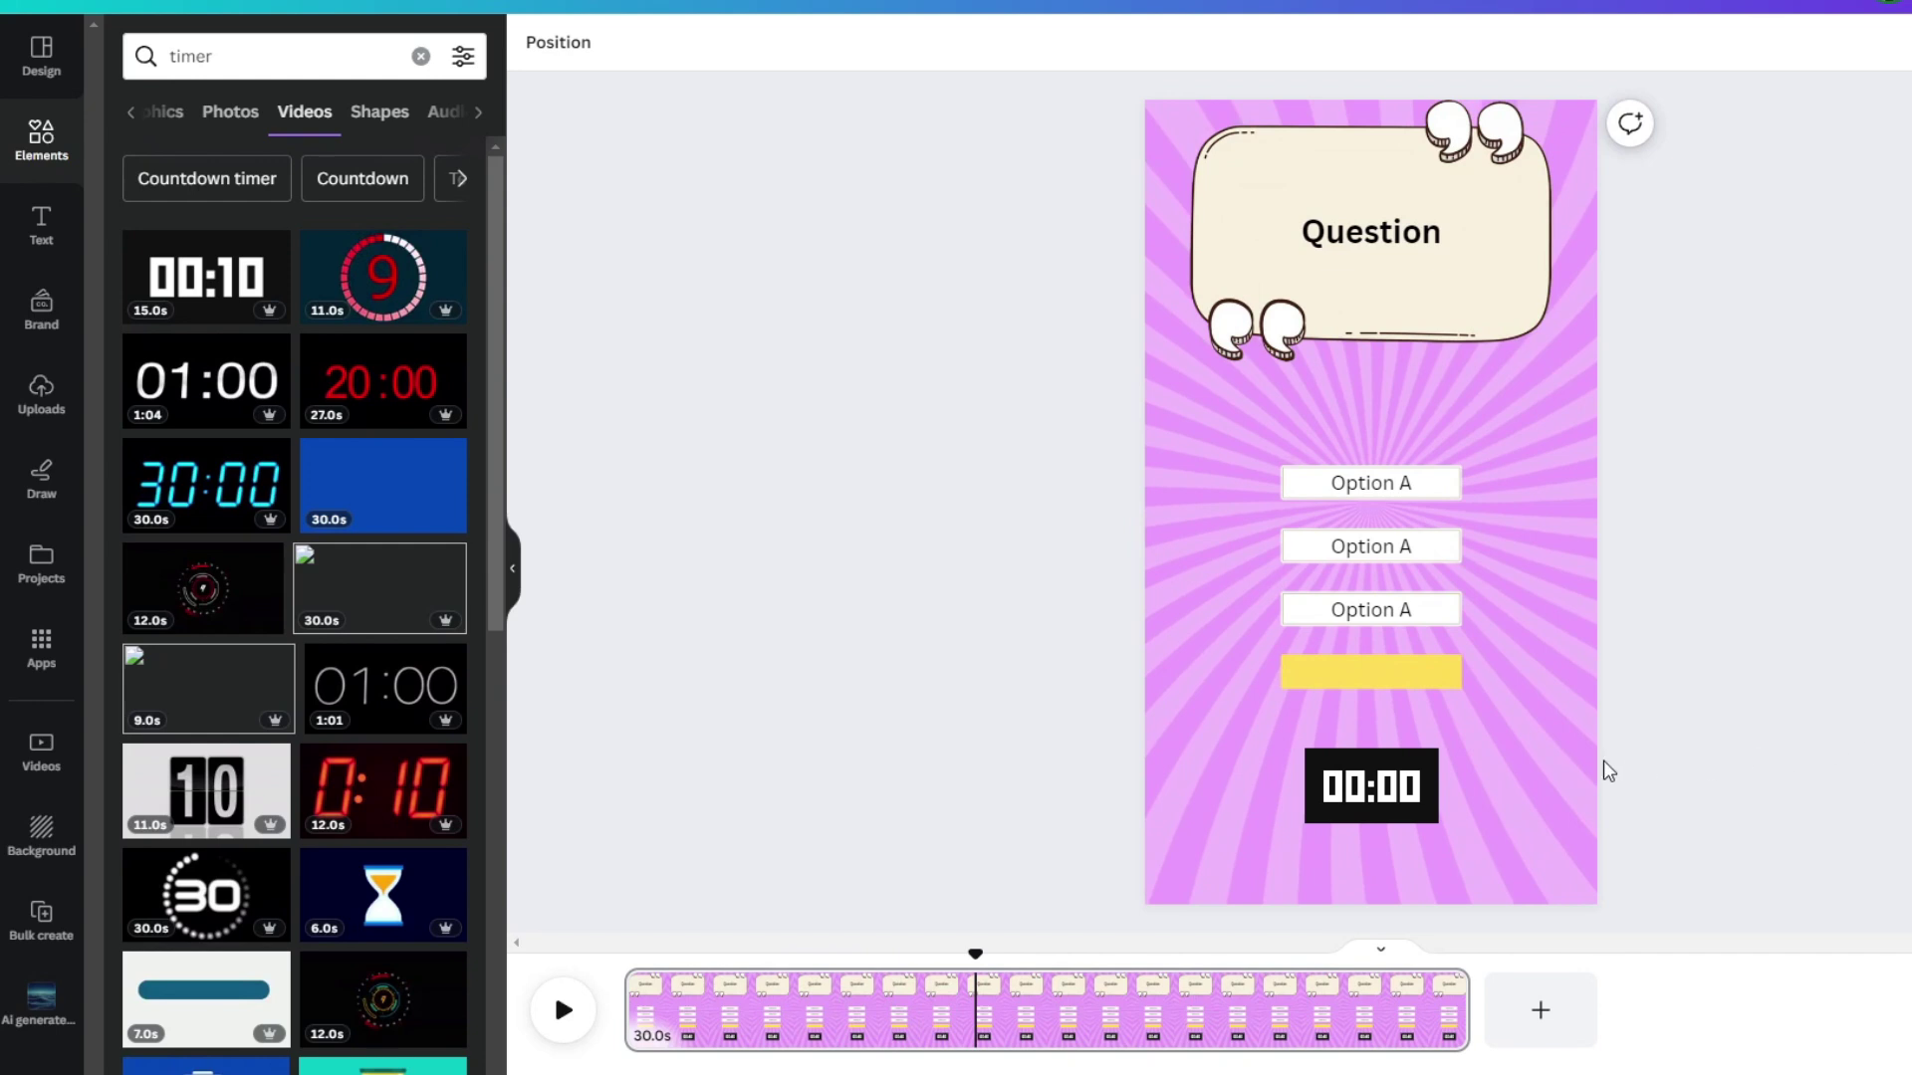
Show the countdown timer's timing, delay its start, cut its duration to about 10.6 seconds and play the result.
click(1423, 771)
right_click(1416, 779)
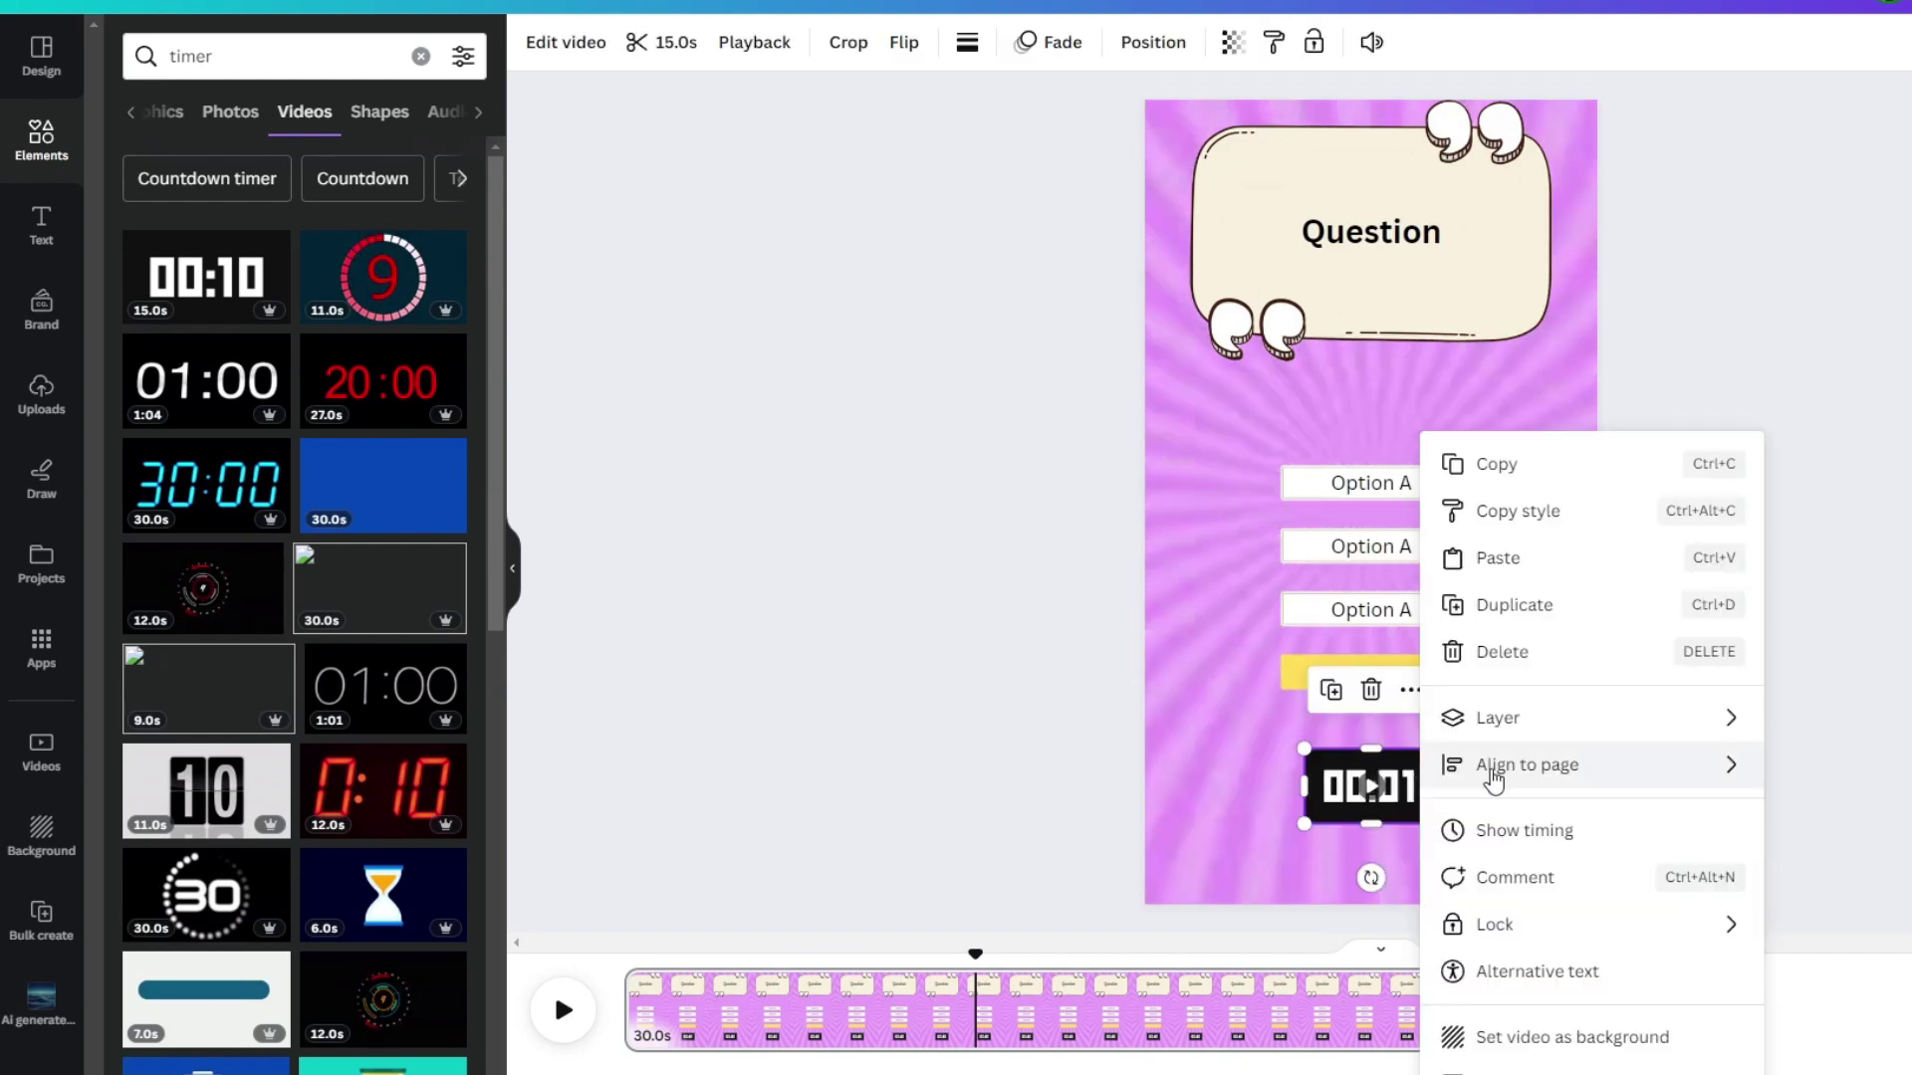
click(1548, 829)
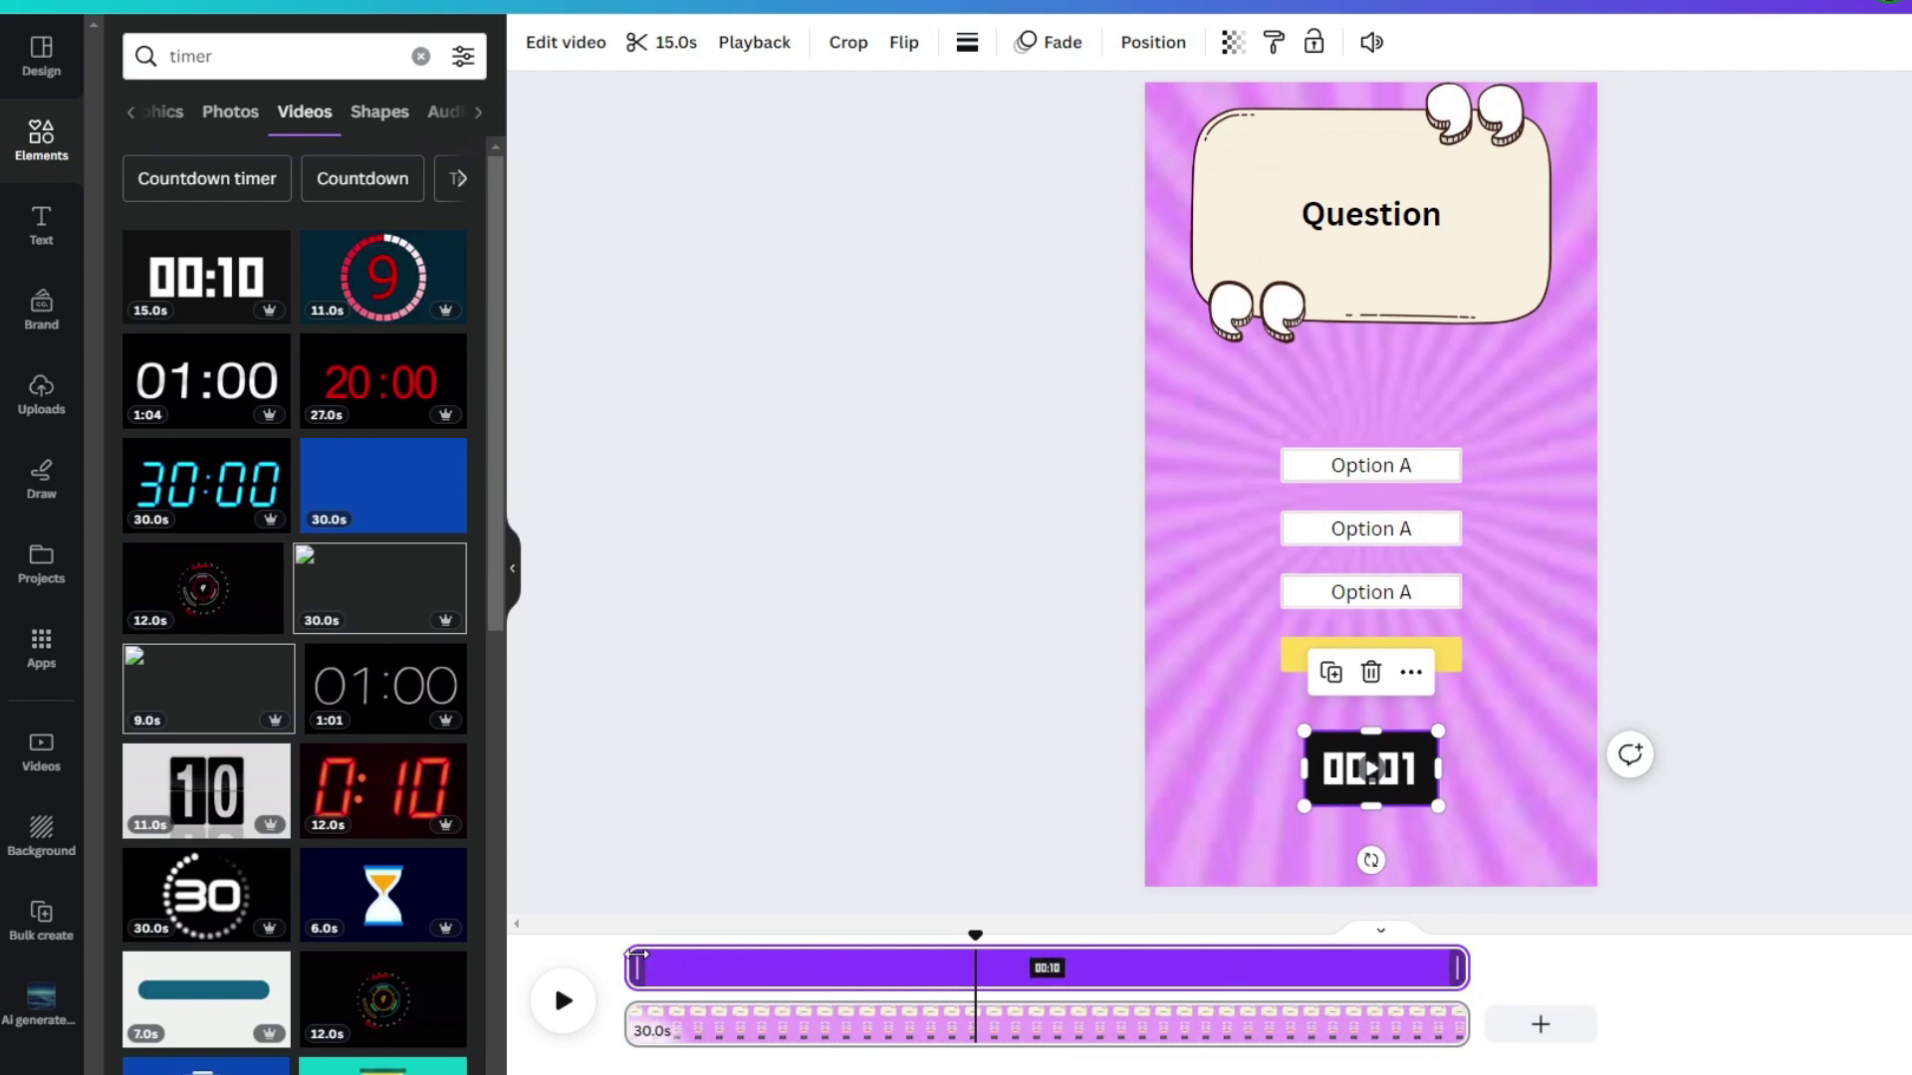
drag(634, 961, 774, 956)
drag(1464, 968, 1058, 989)
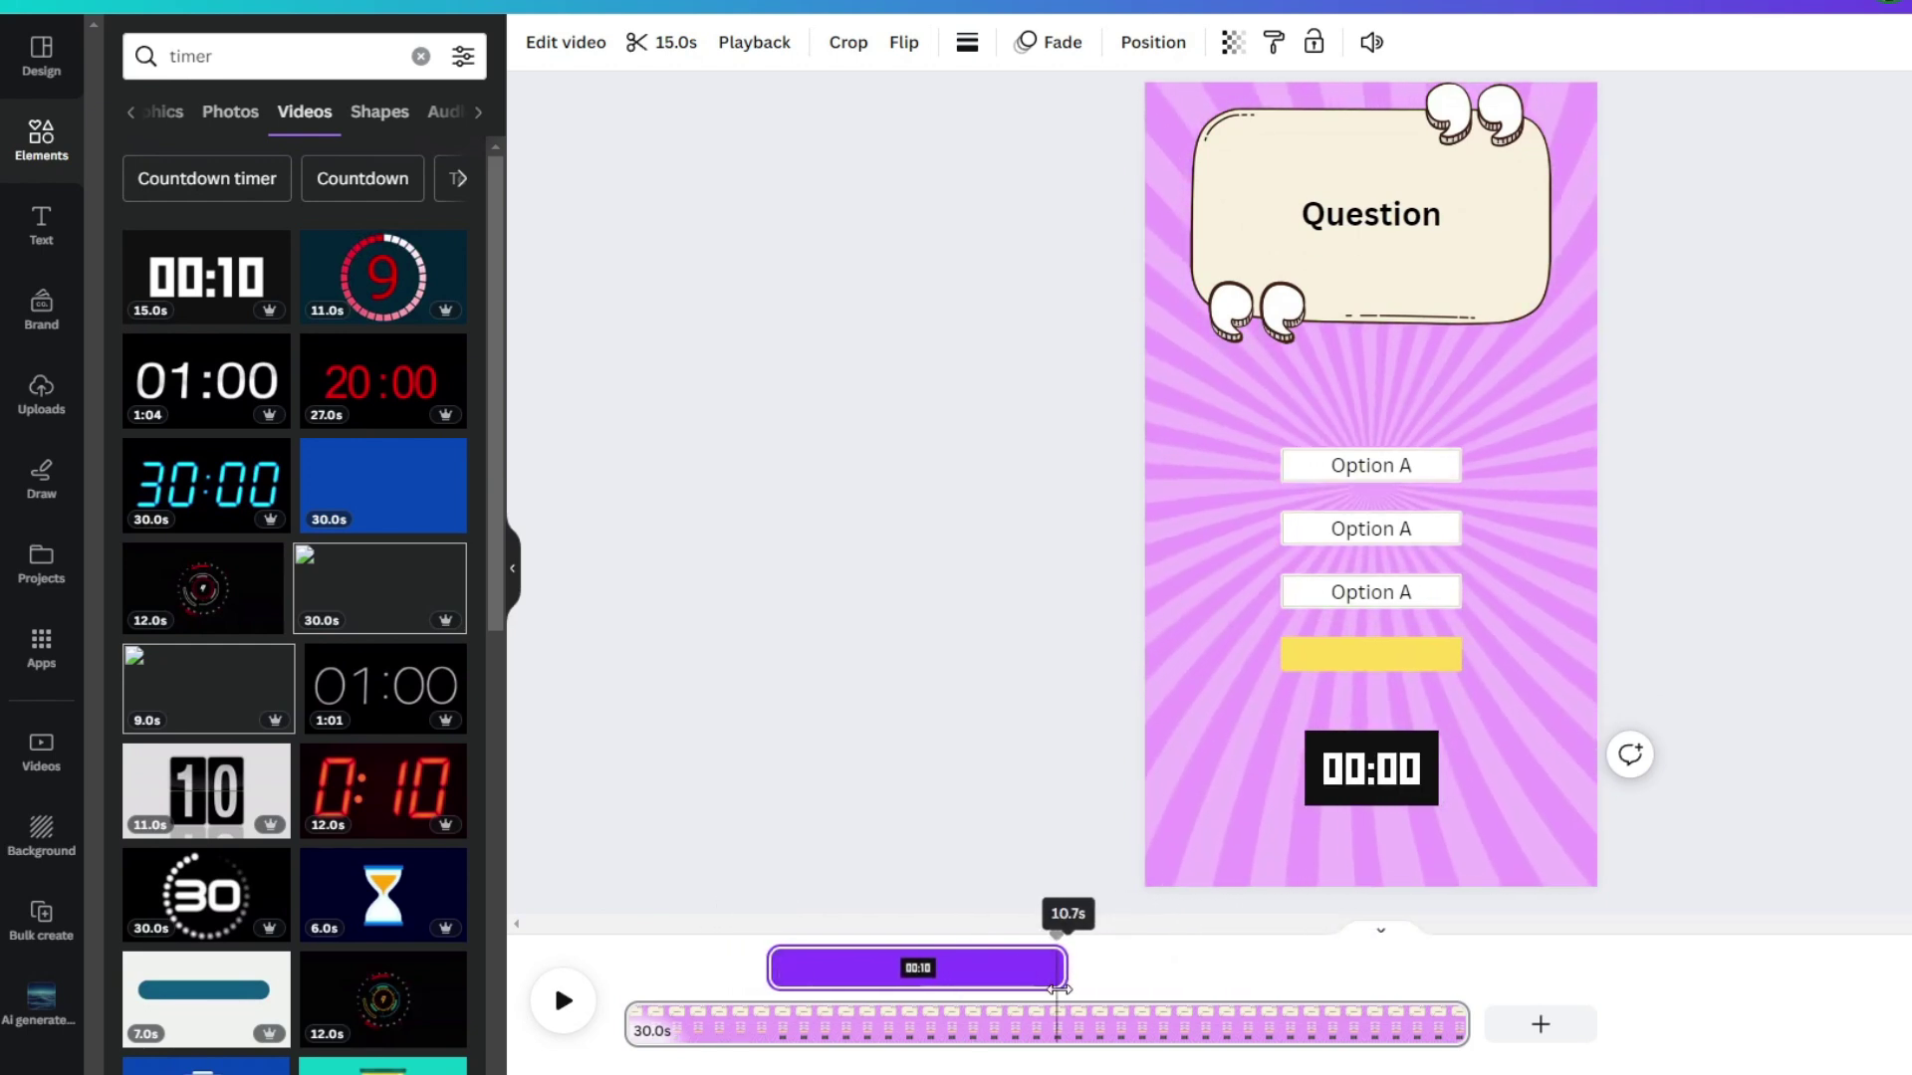
click(1010, 940)
key(space)
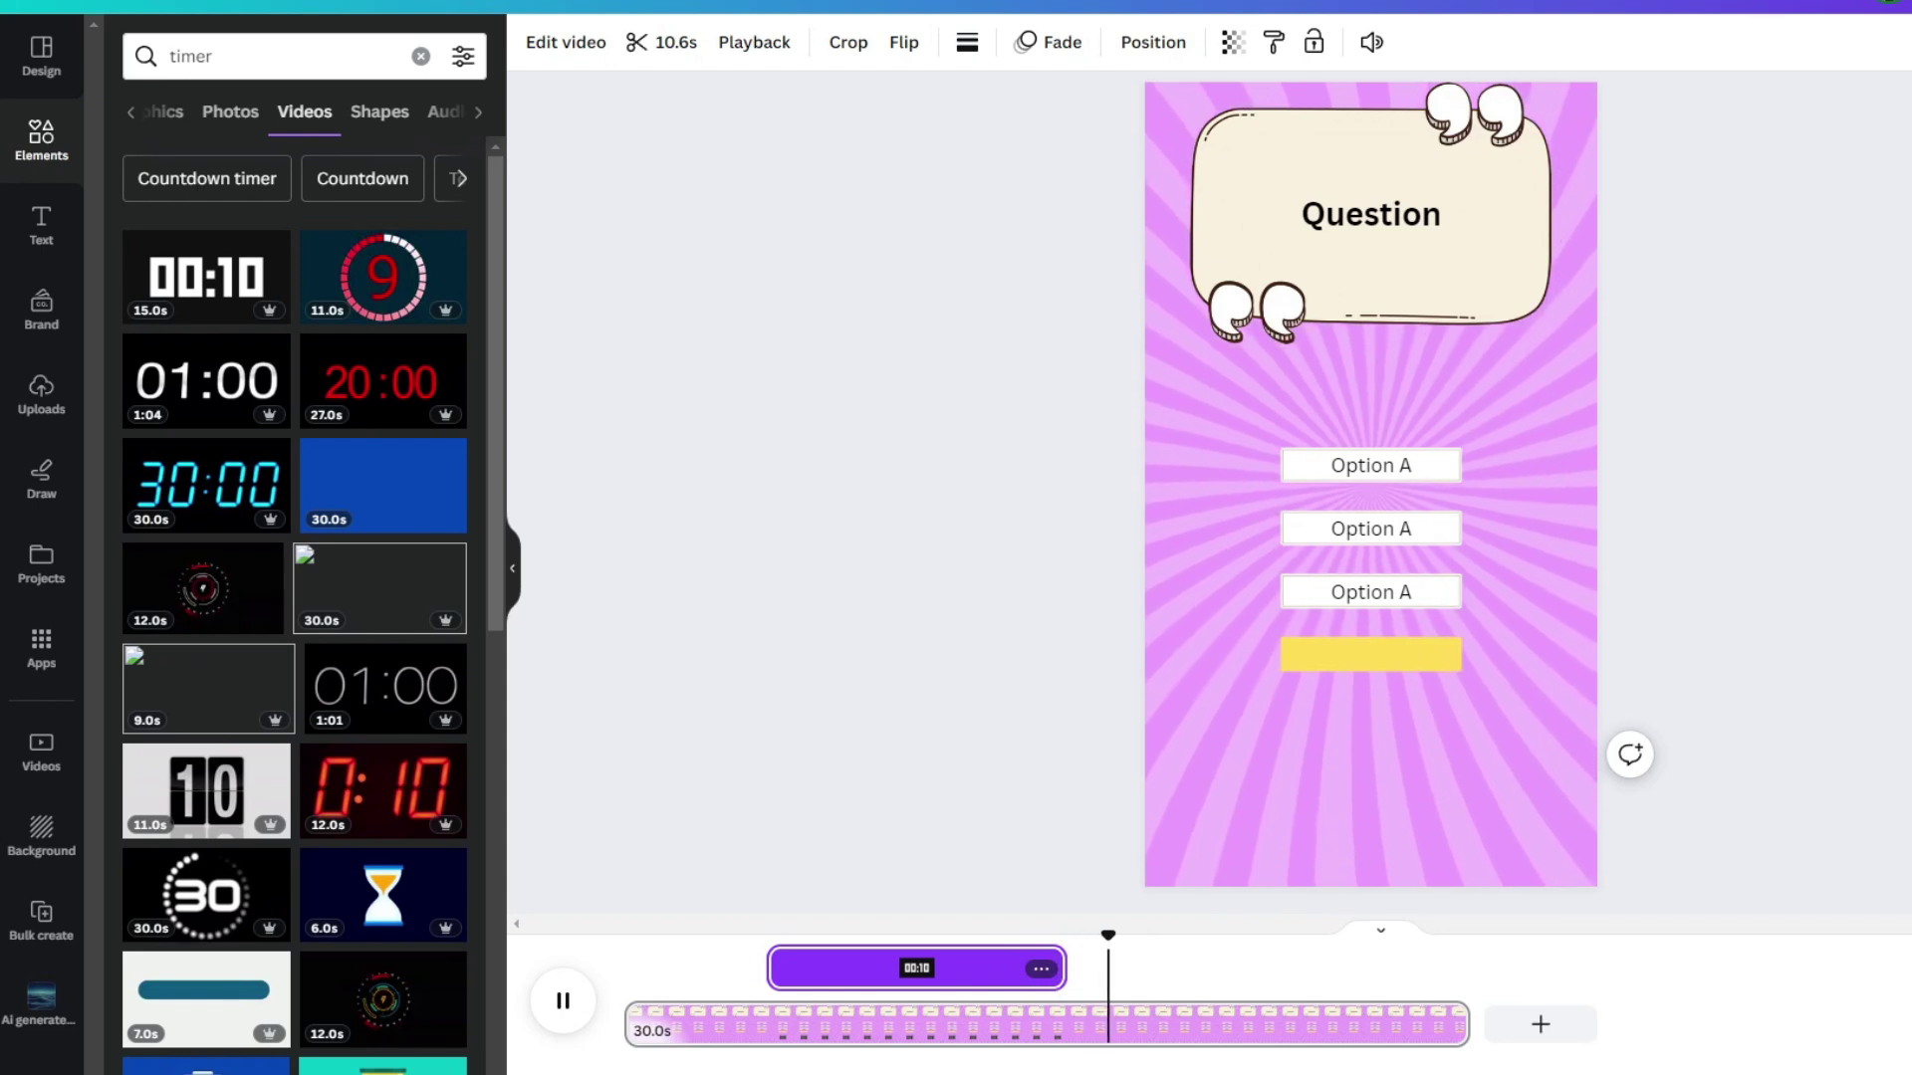
Delay the yellow answer box so it starts when the countdown ends, at about 15.9 seconds, and preview it.
click(1418, 665)
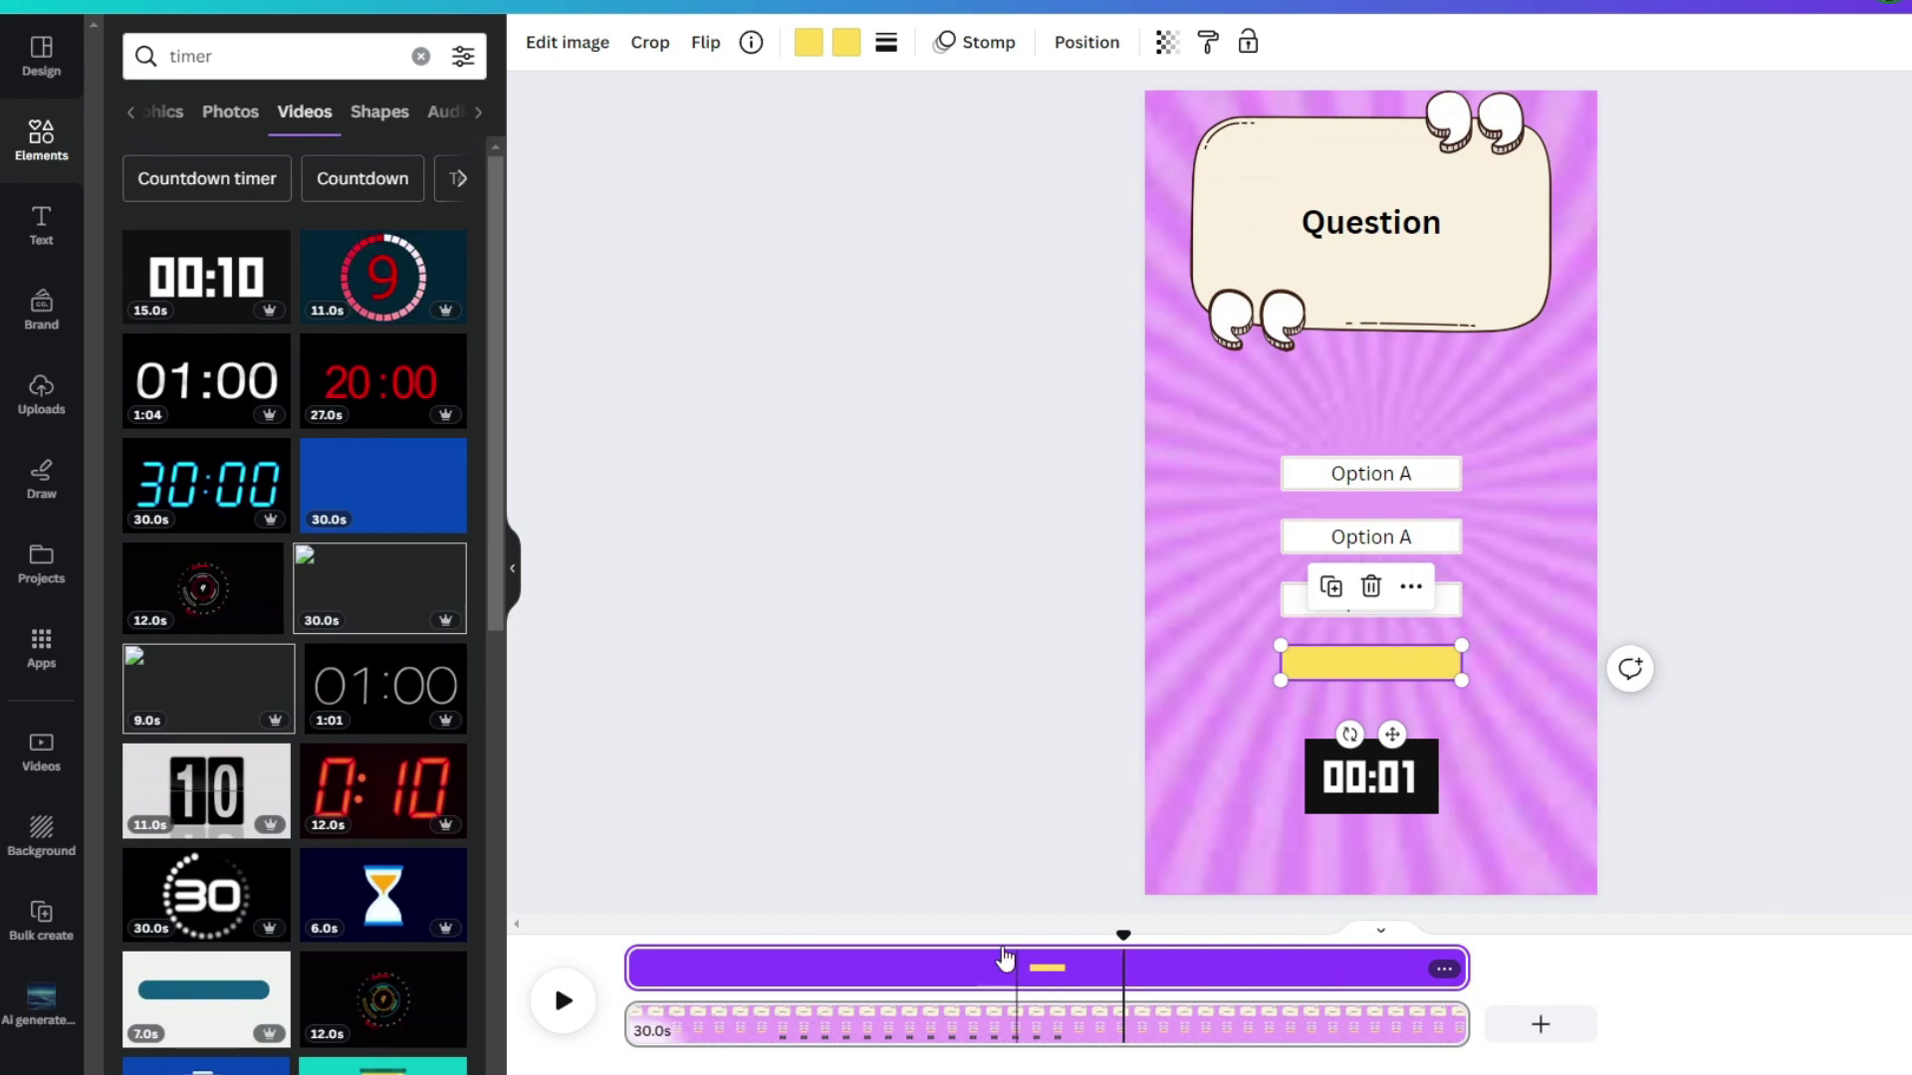
click(866, 941)
drag(865, 941, 1071, 924)
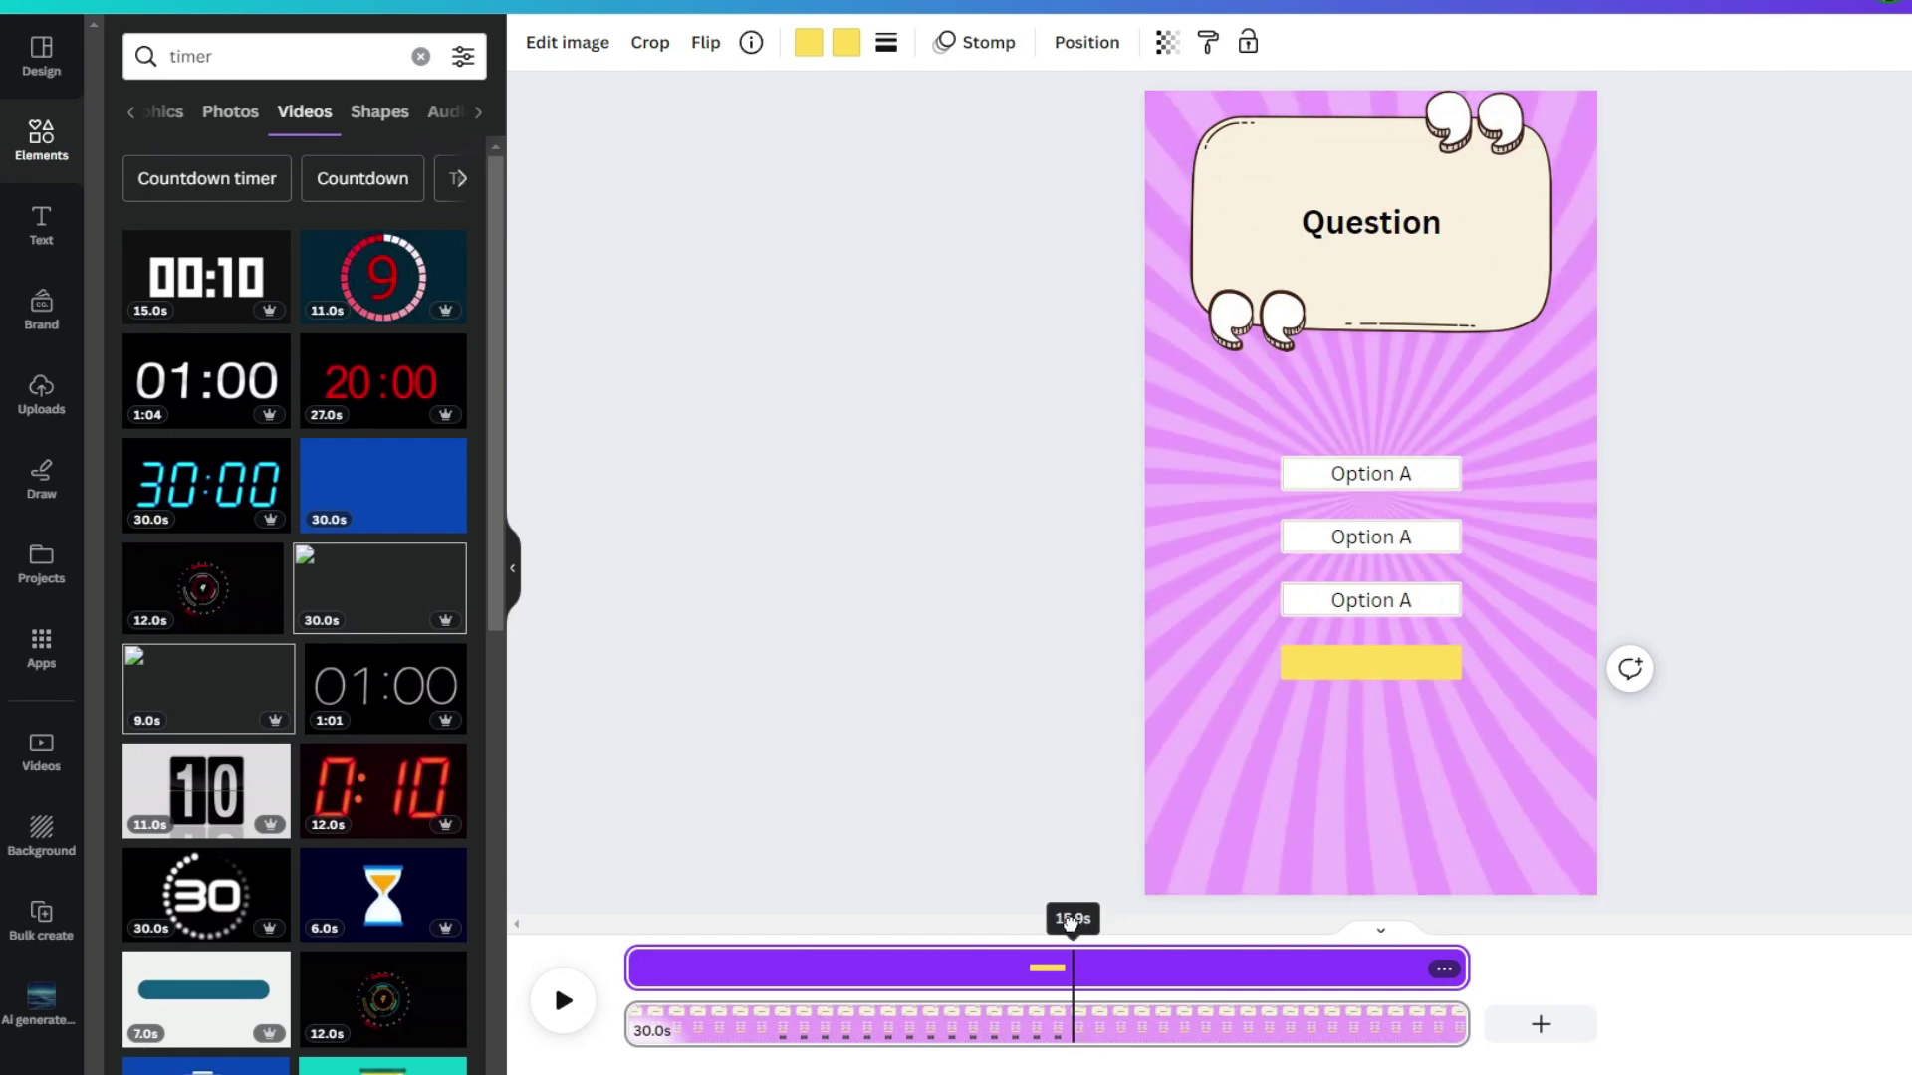
drag(641, 969, 931, 934)
key(space)
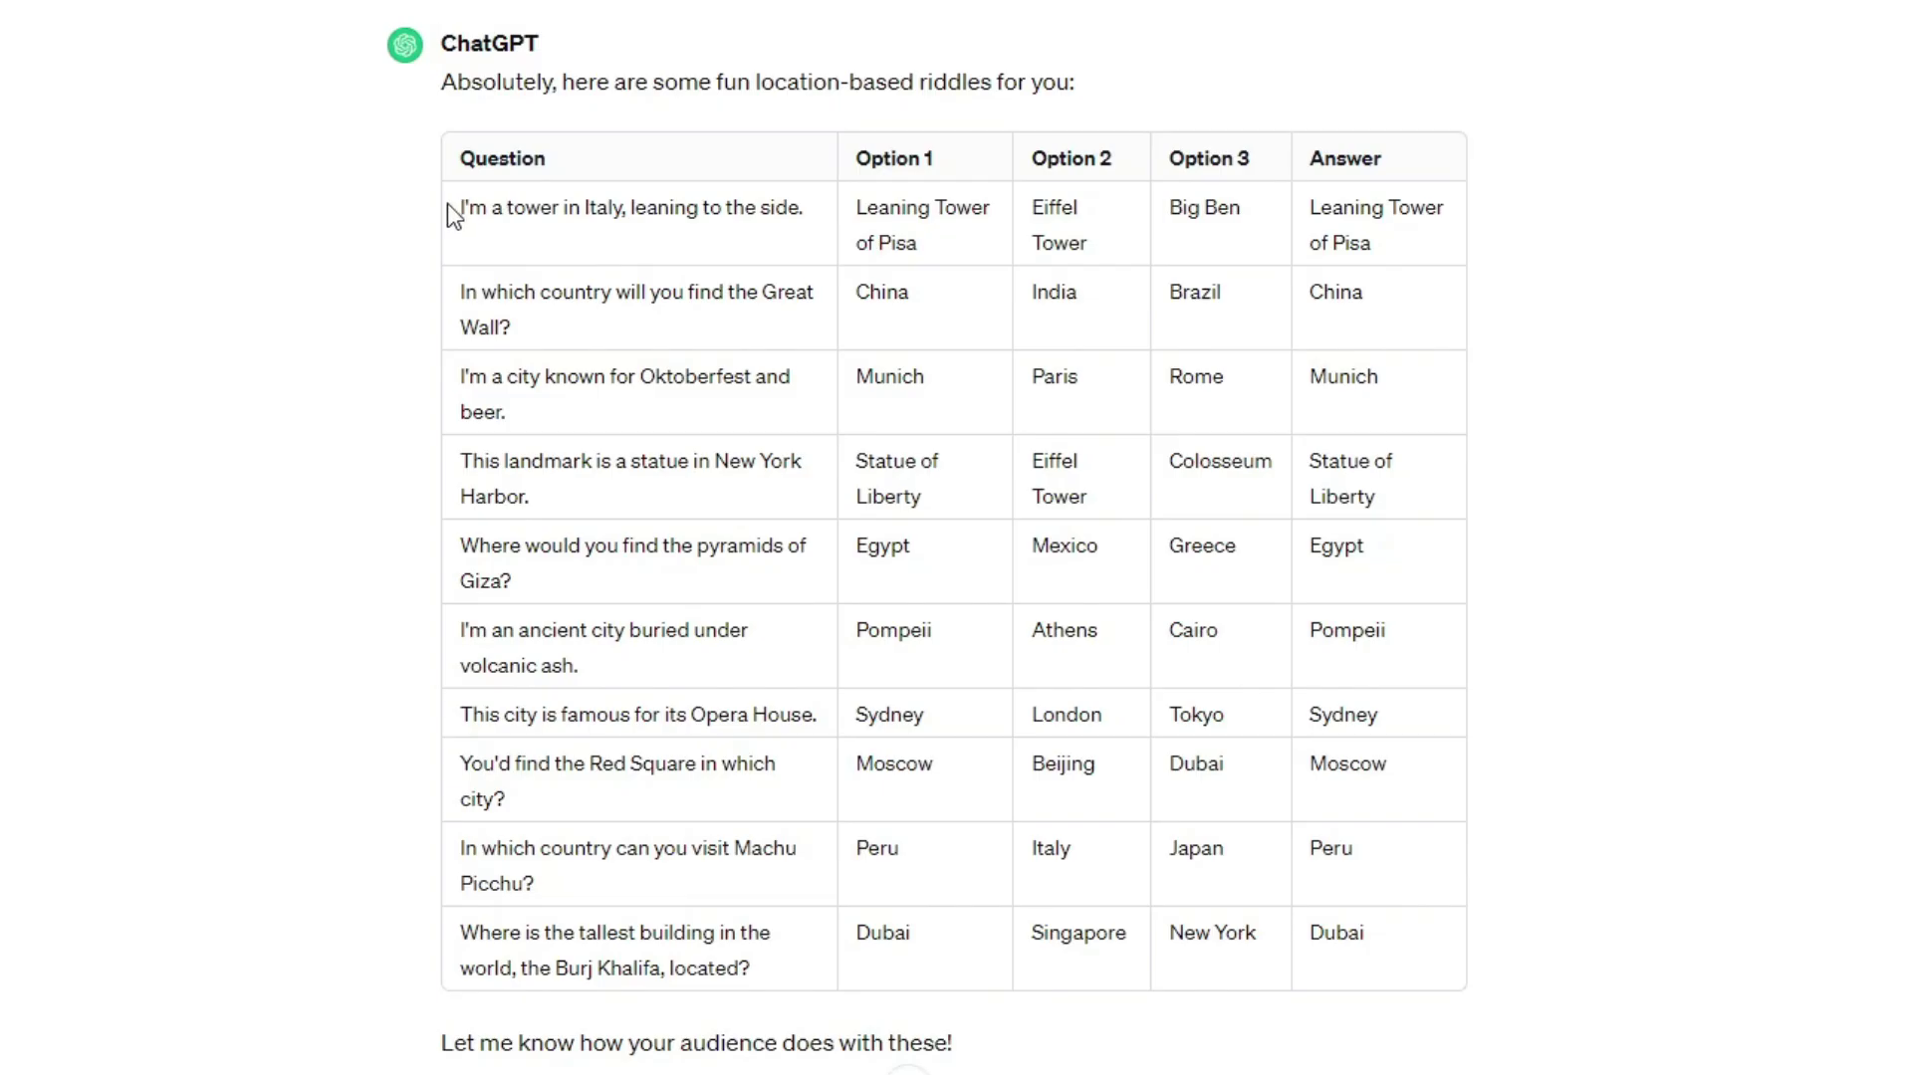
Copy the ten riddle rows without the header from the ChatGPT table and open manual data entry in Canva's Bulk create.
drag(448, 206, 1431, 934)
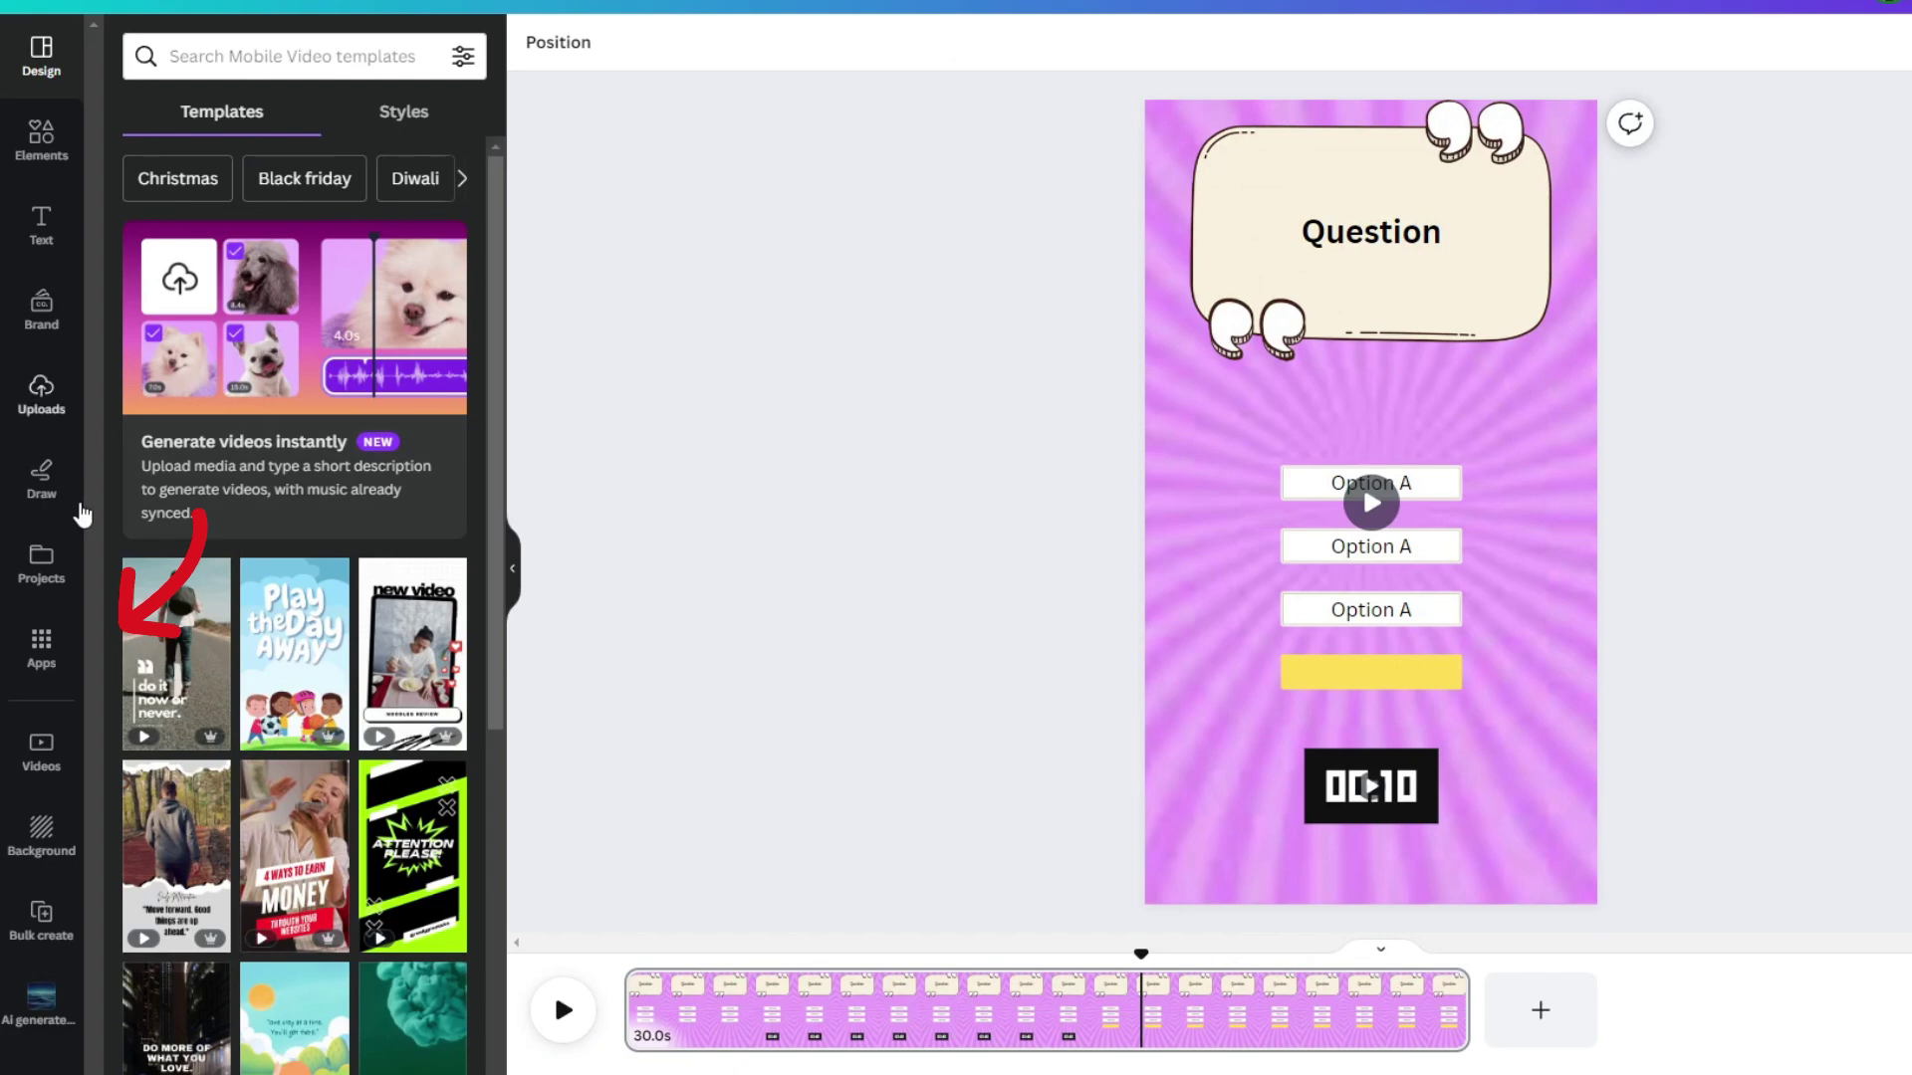
click(38, 649)
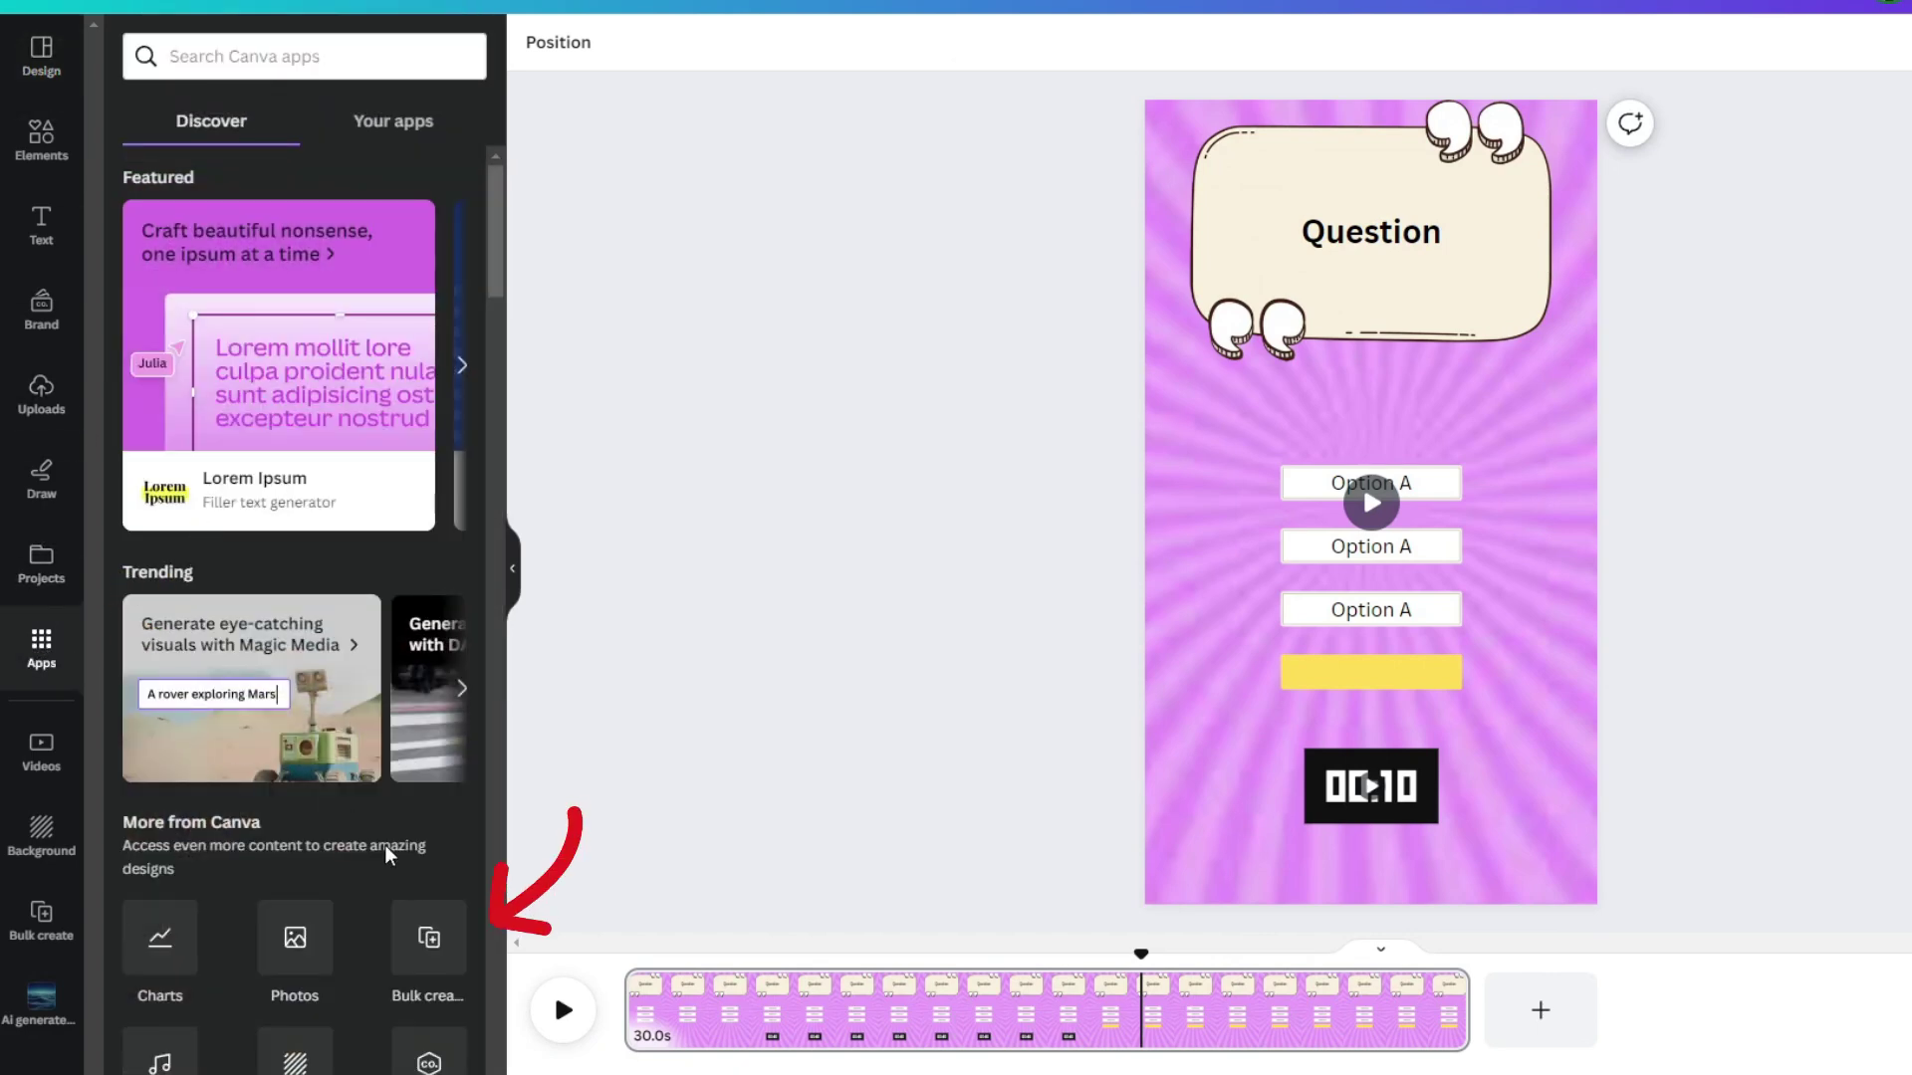
click(428, 938)
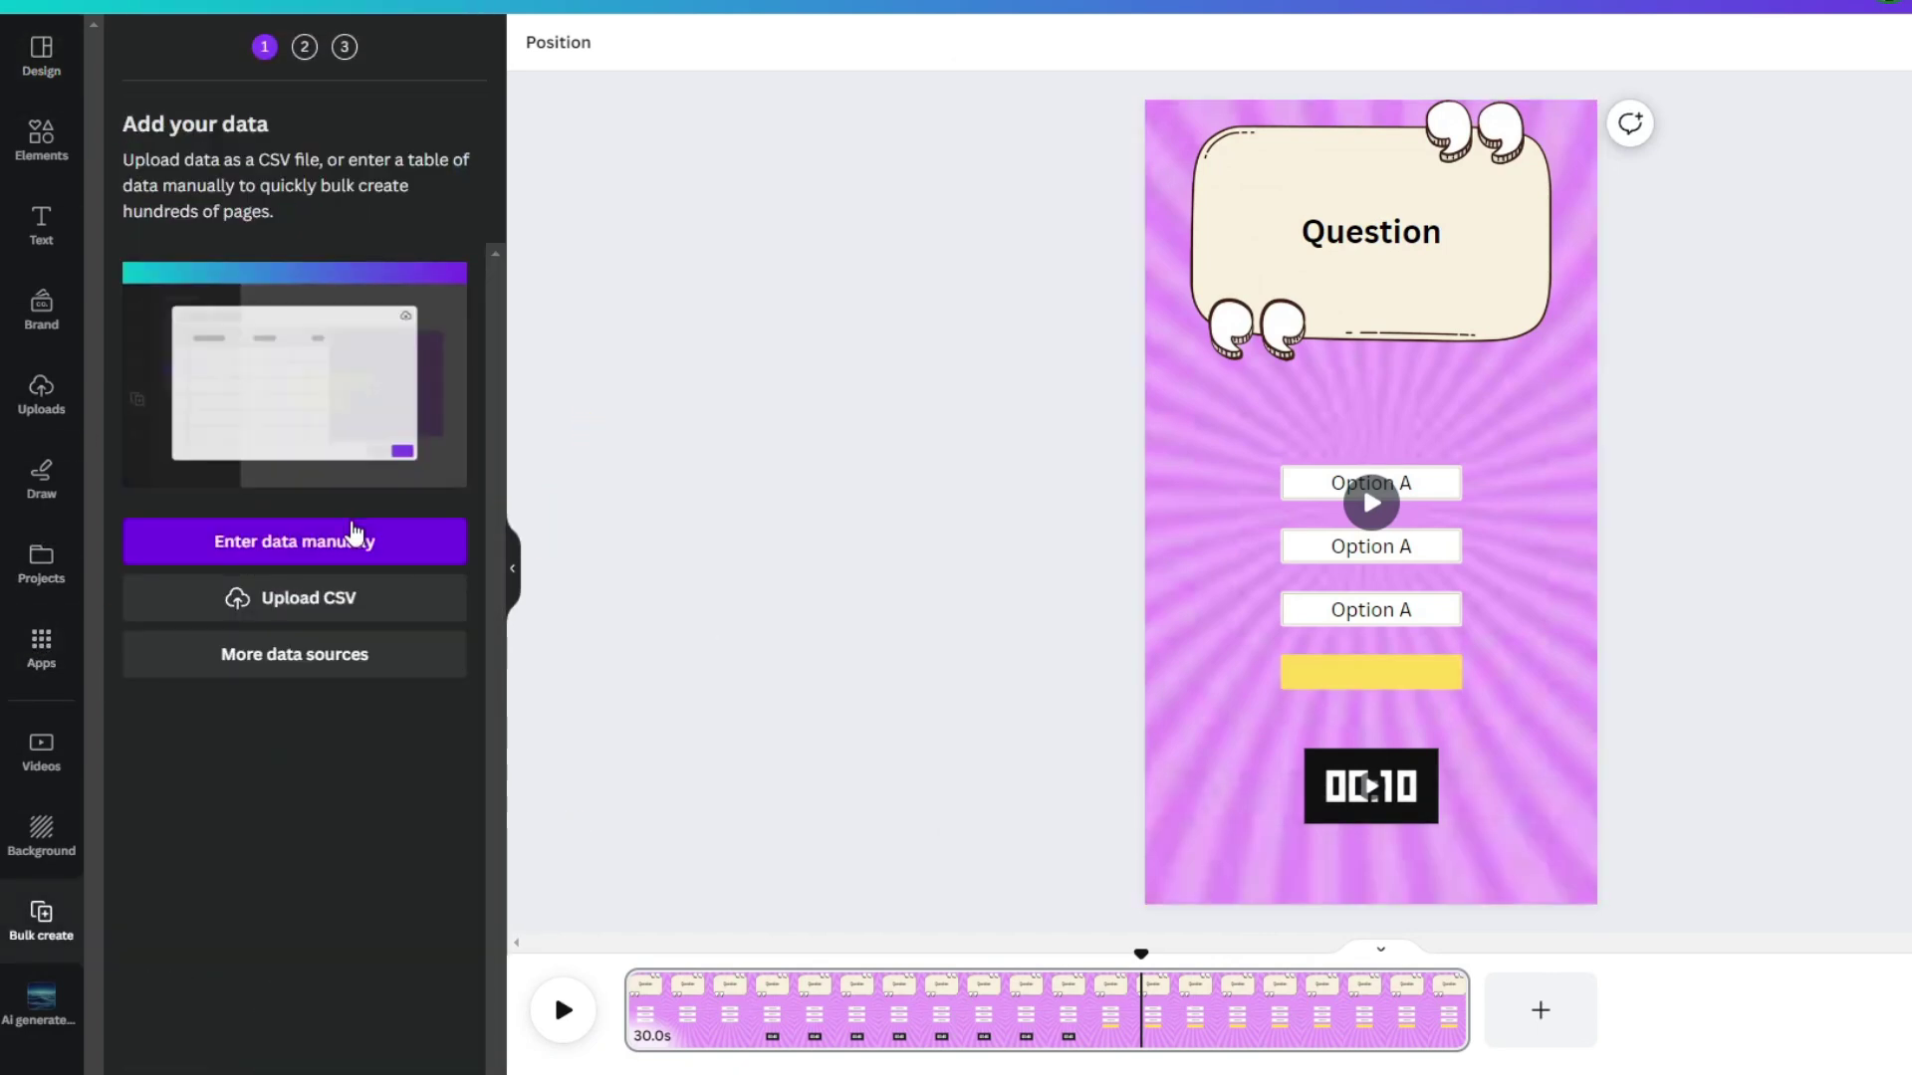
click(342, 539)
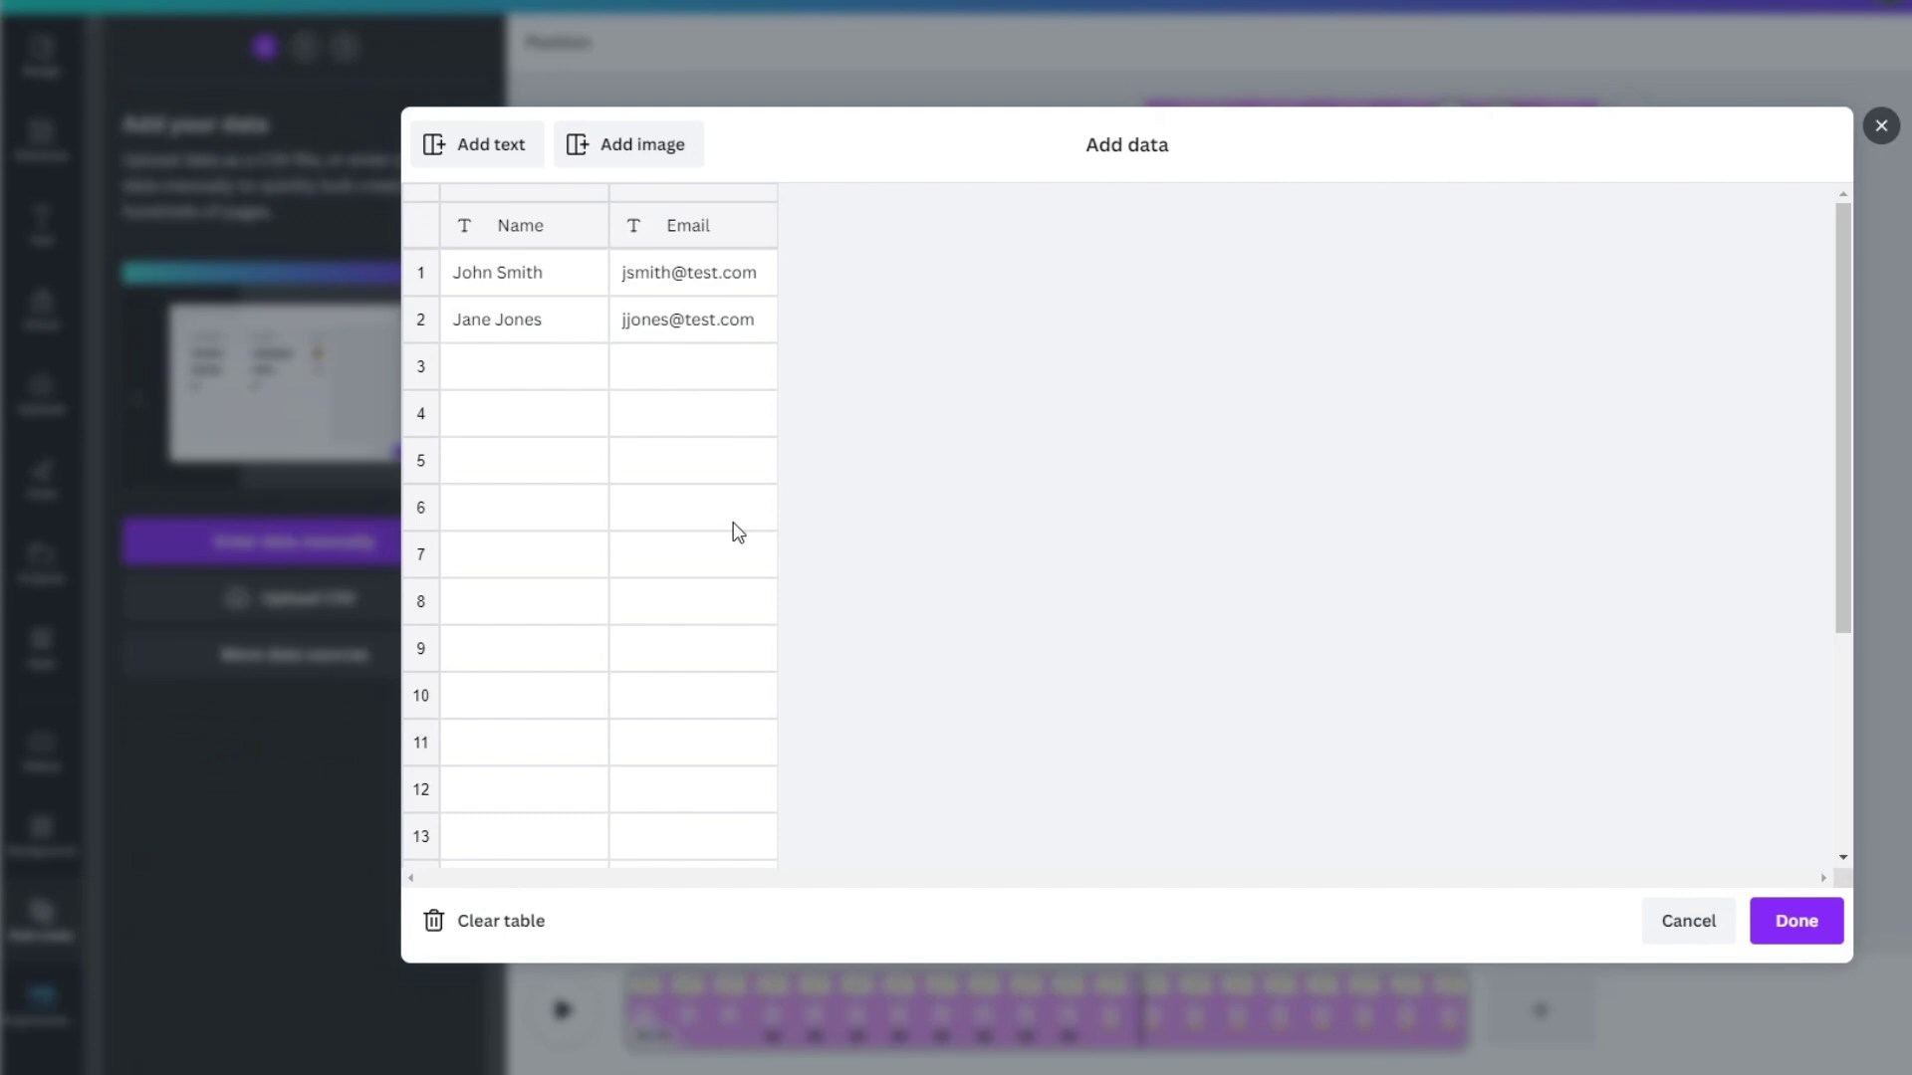
Clear the sample data table and paste the copied riddle rows starting at its first cell.
click(531, 917)
click(536, 273)
key(ctrl+v)
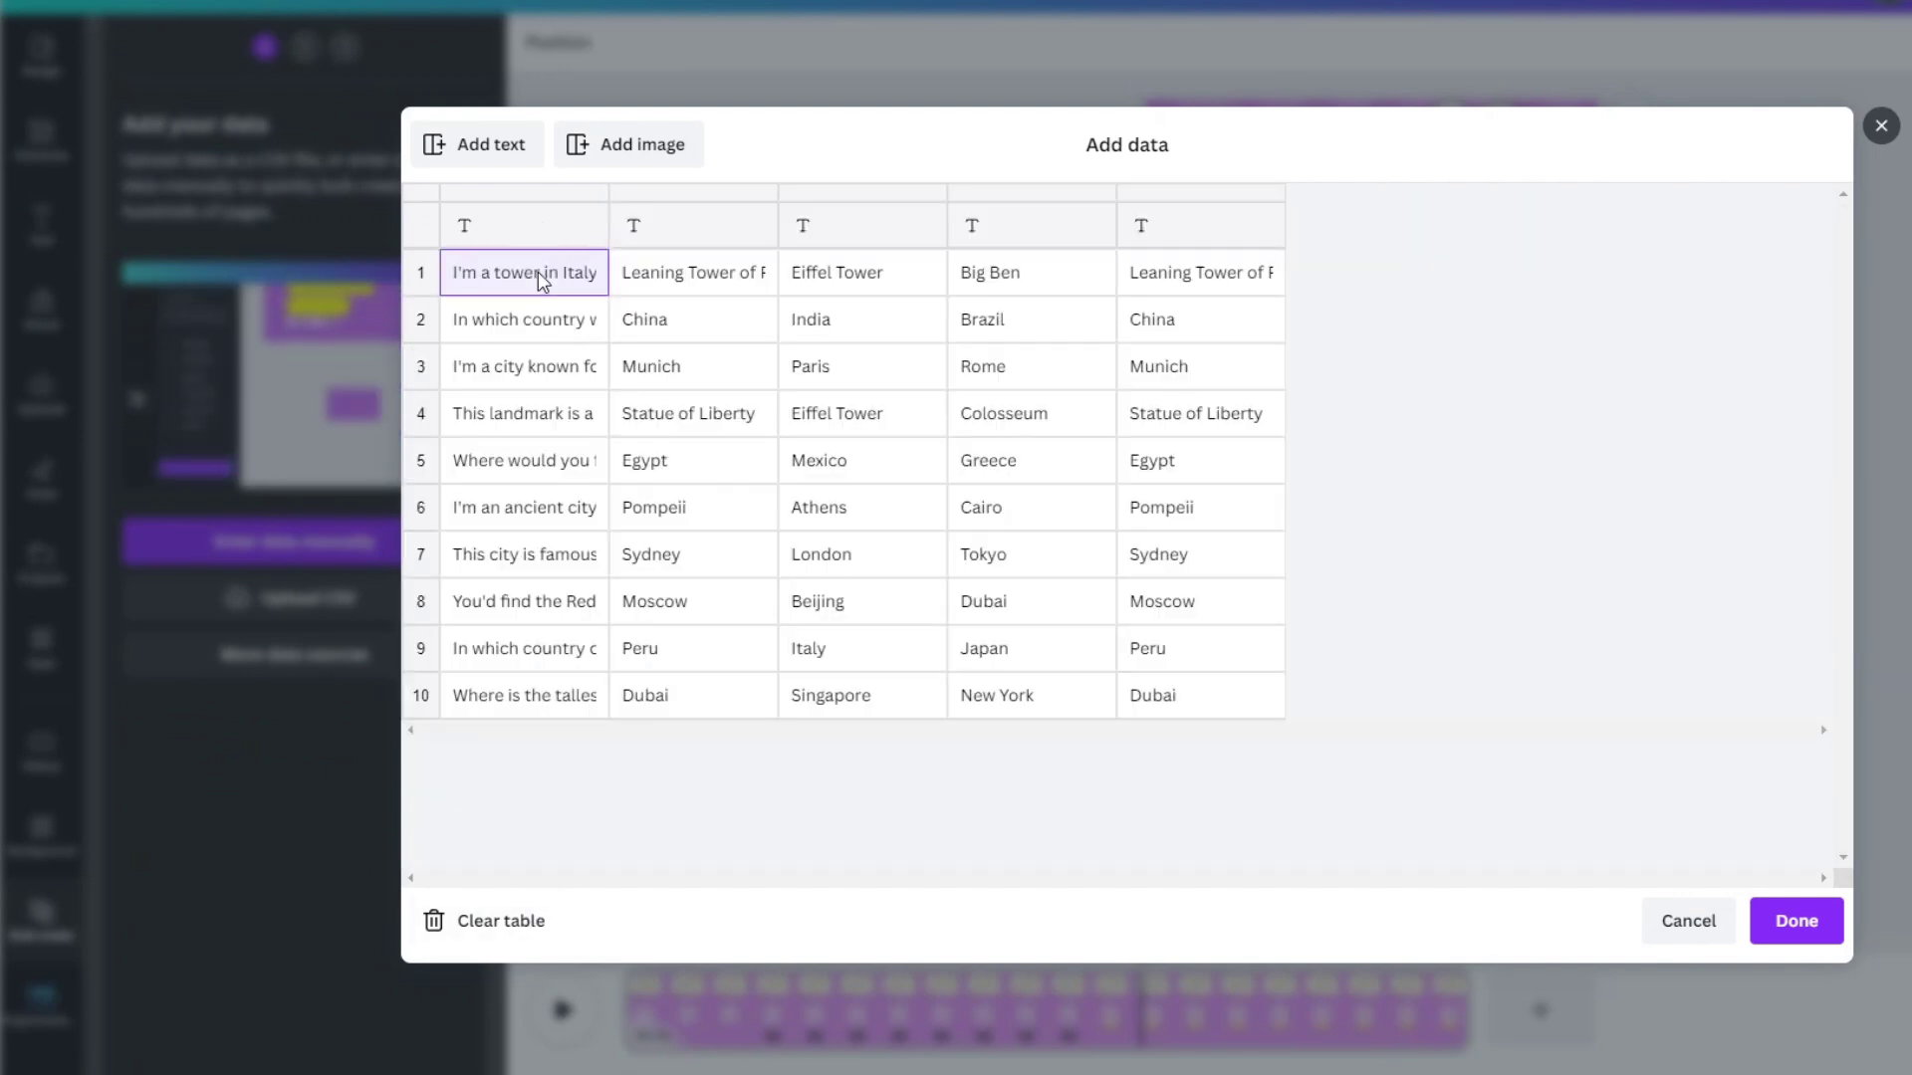
Name the five data columns Question, A, B, C and Answer, and finish the data entry.
click(550, 227)
text(Question)
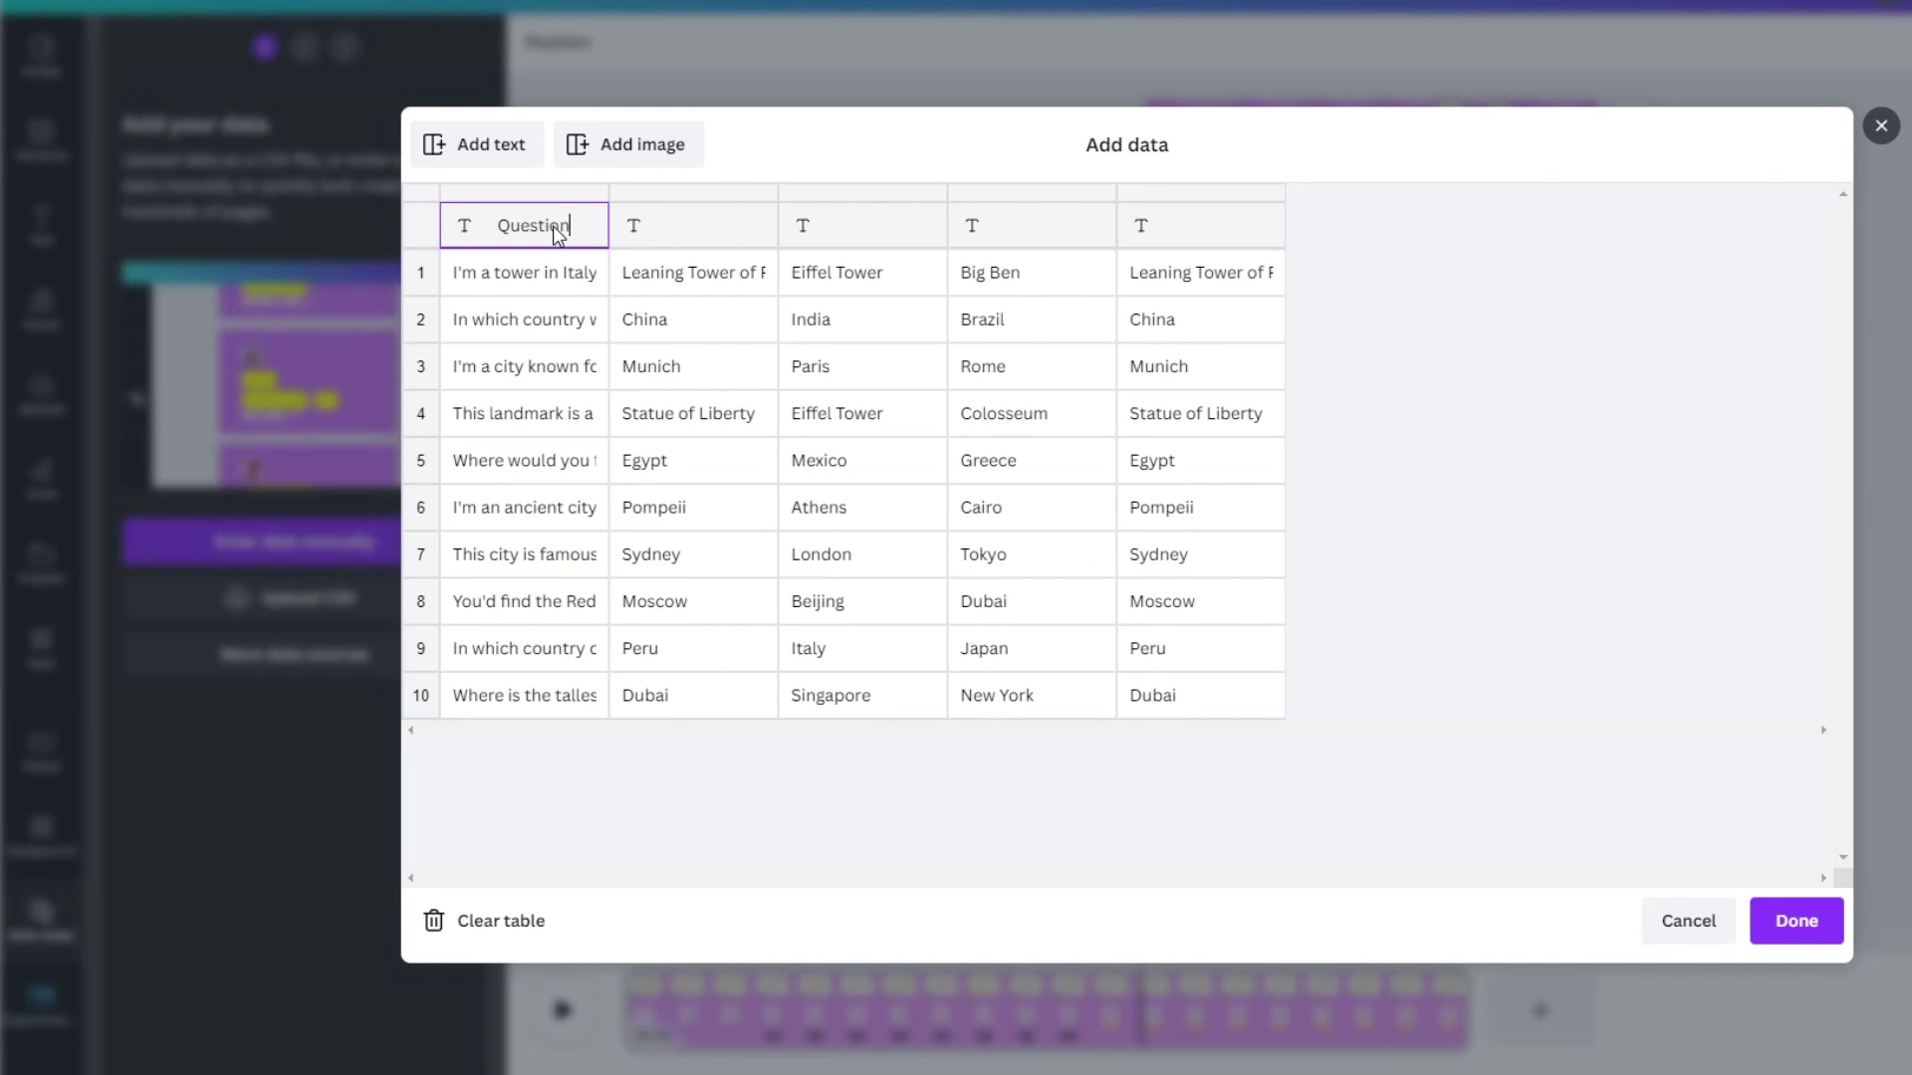
key(Tab)
text(A)
click(862, 227)
text(B)
key(Tab)
text(C)
click(1213, 245)
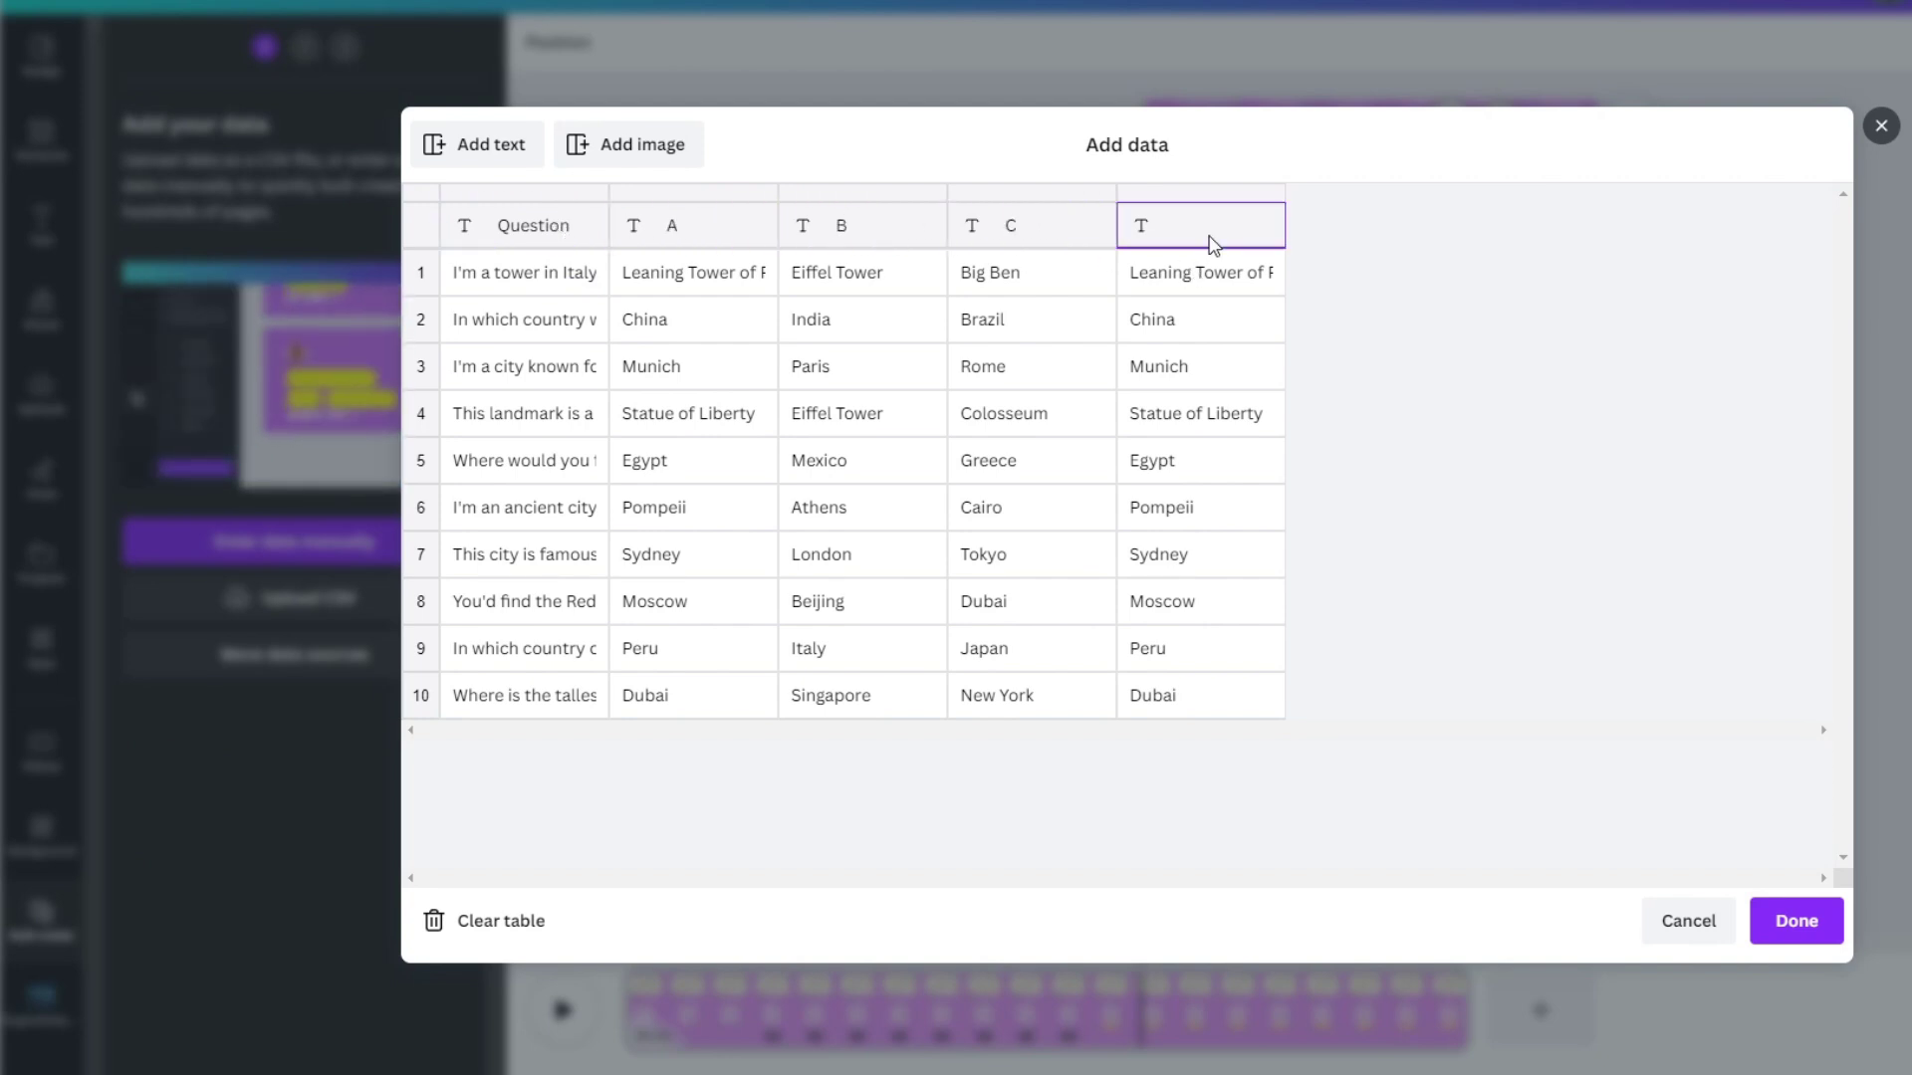
text(Answer)
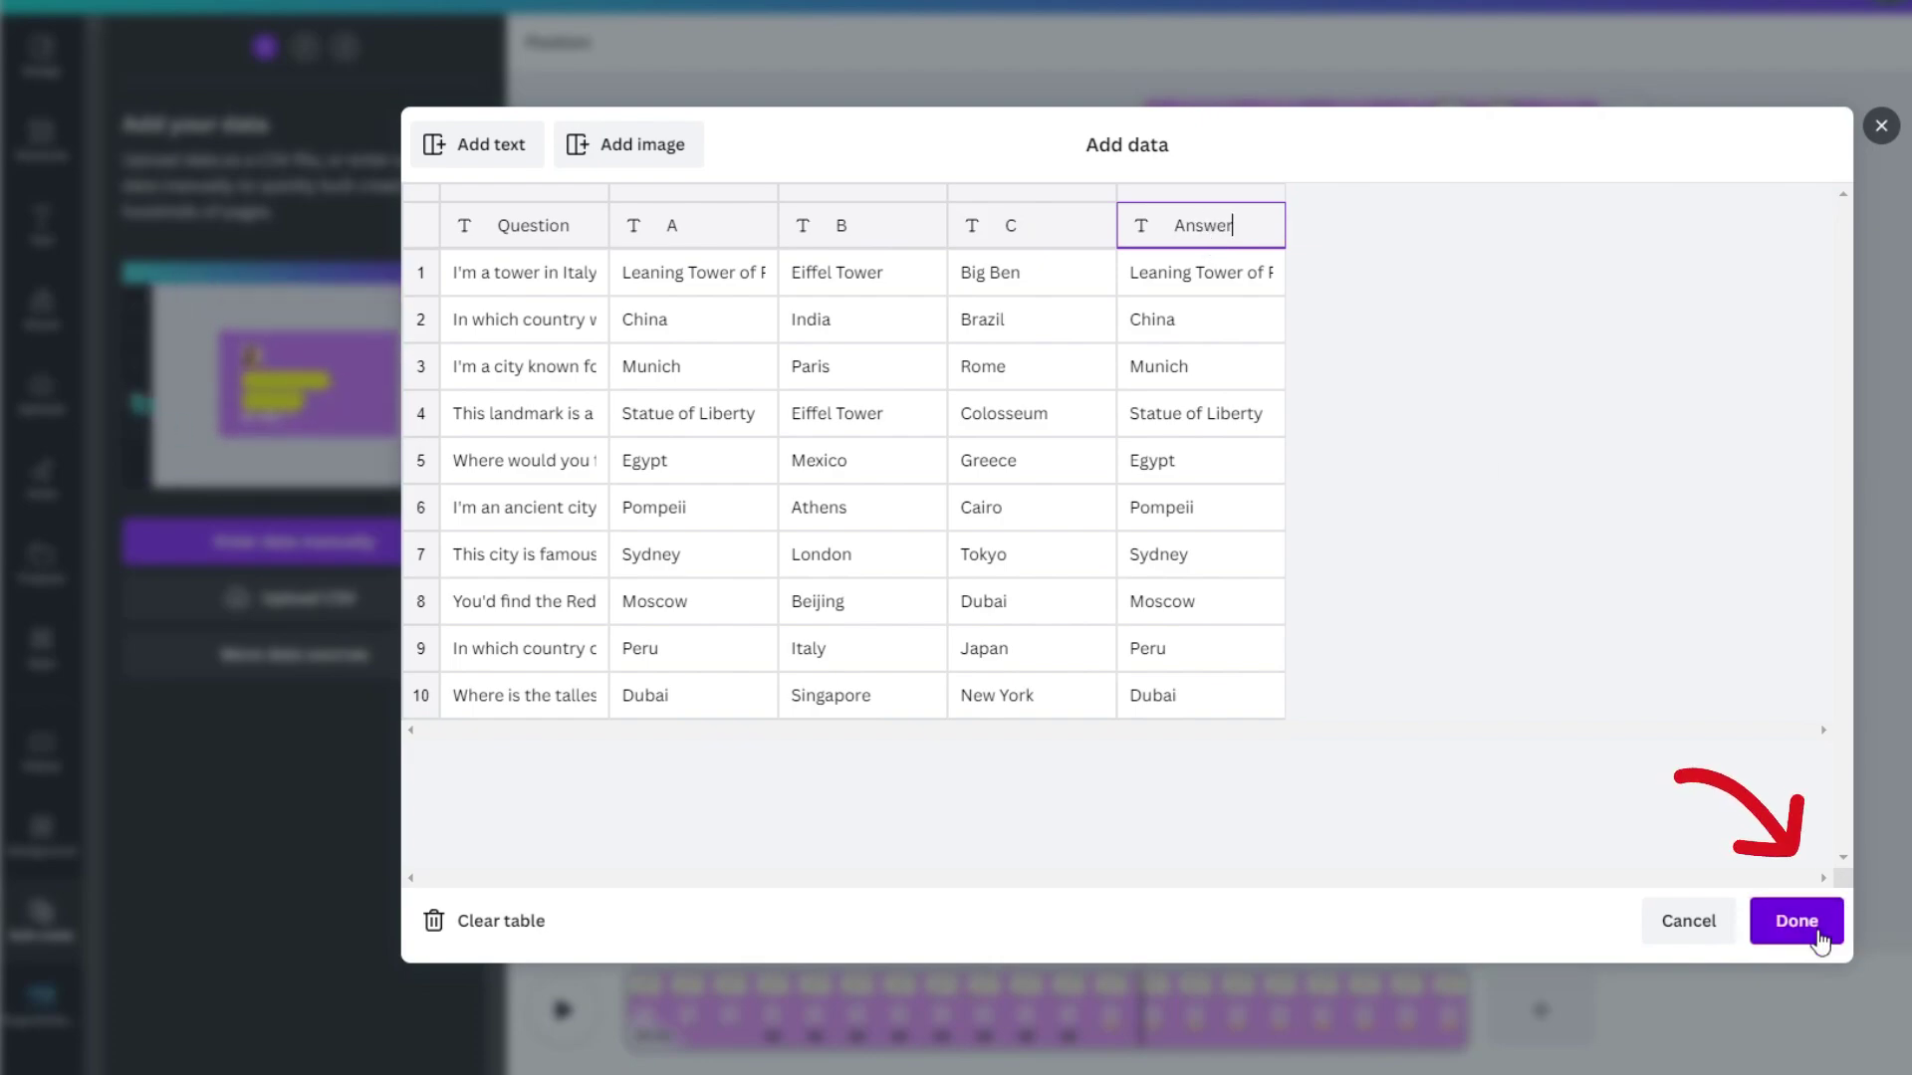
click(1830, 928)
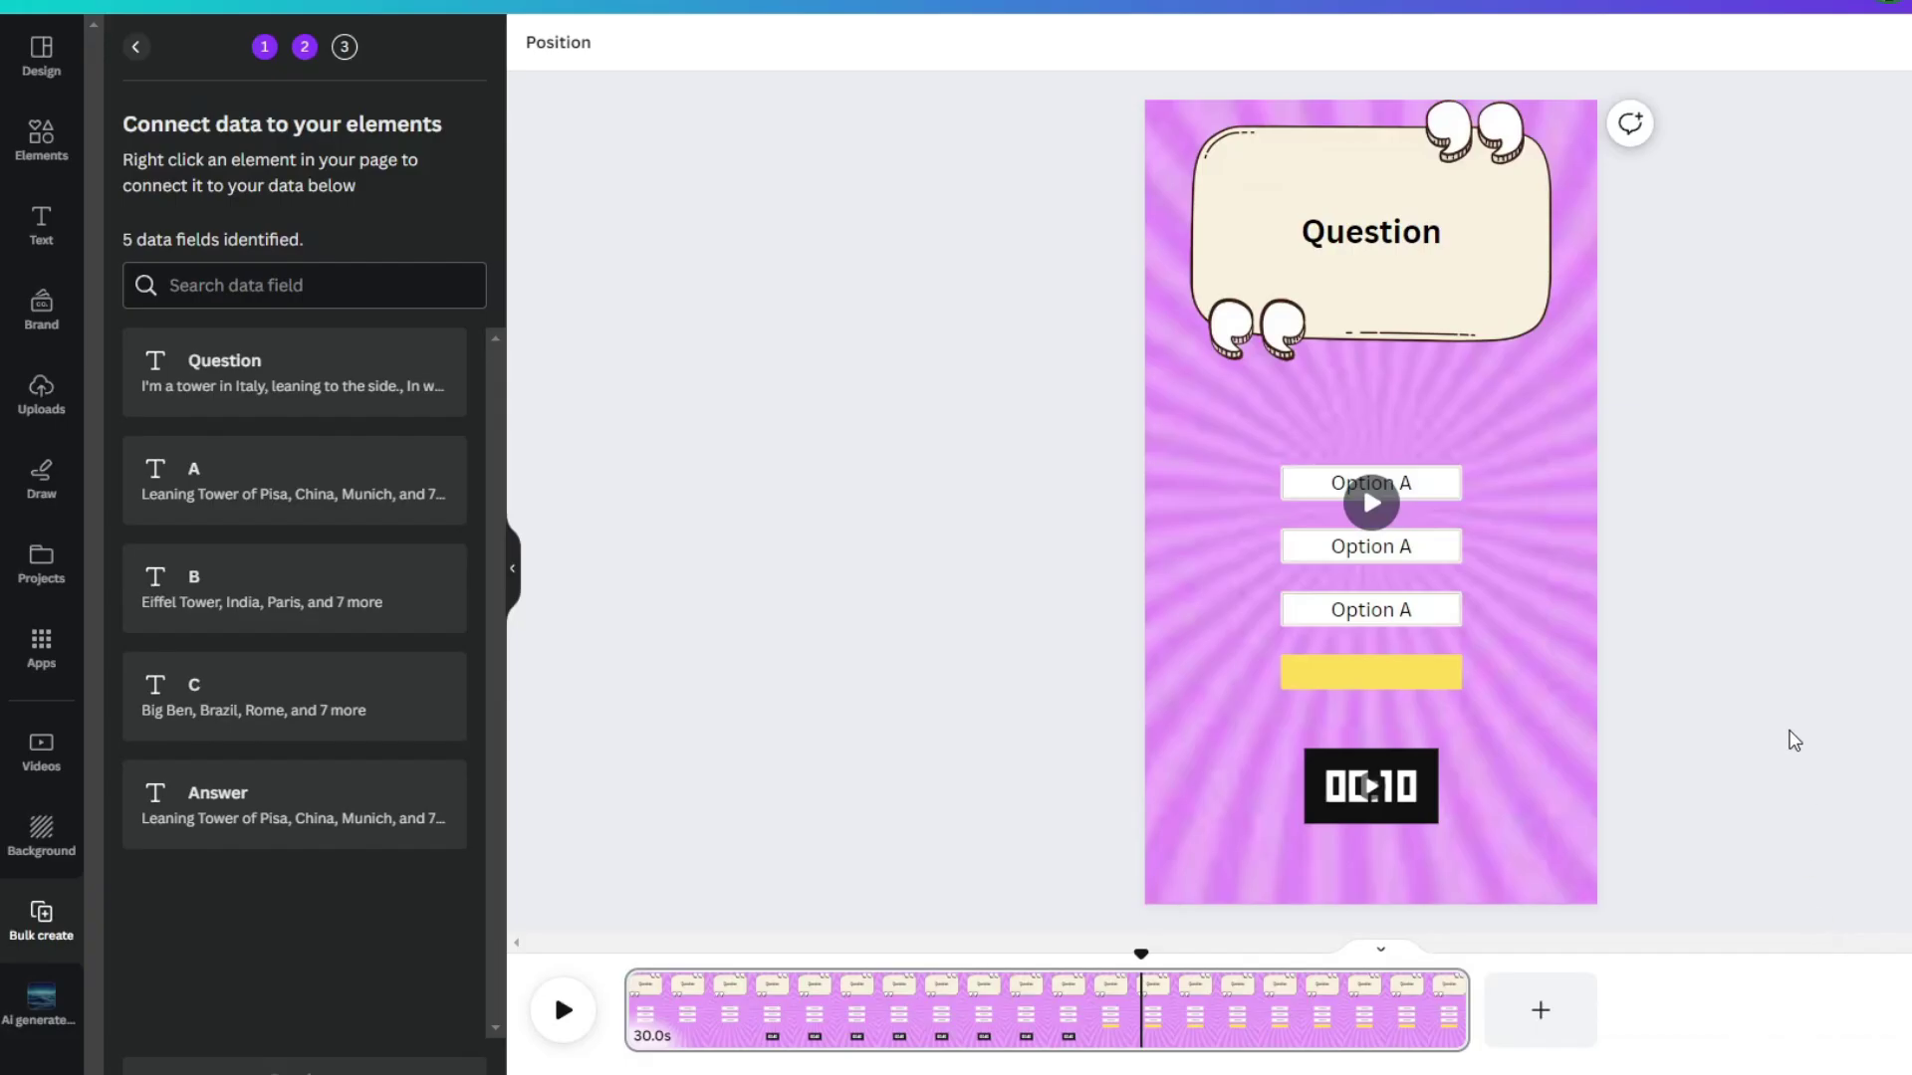
Connect the question text to the Question data field and the first option text to field A.
click(1360, 243)
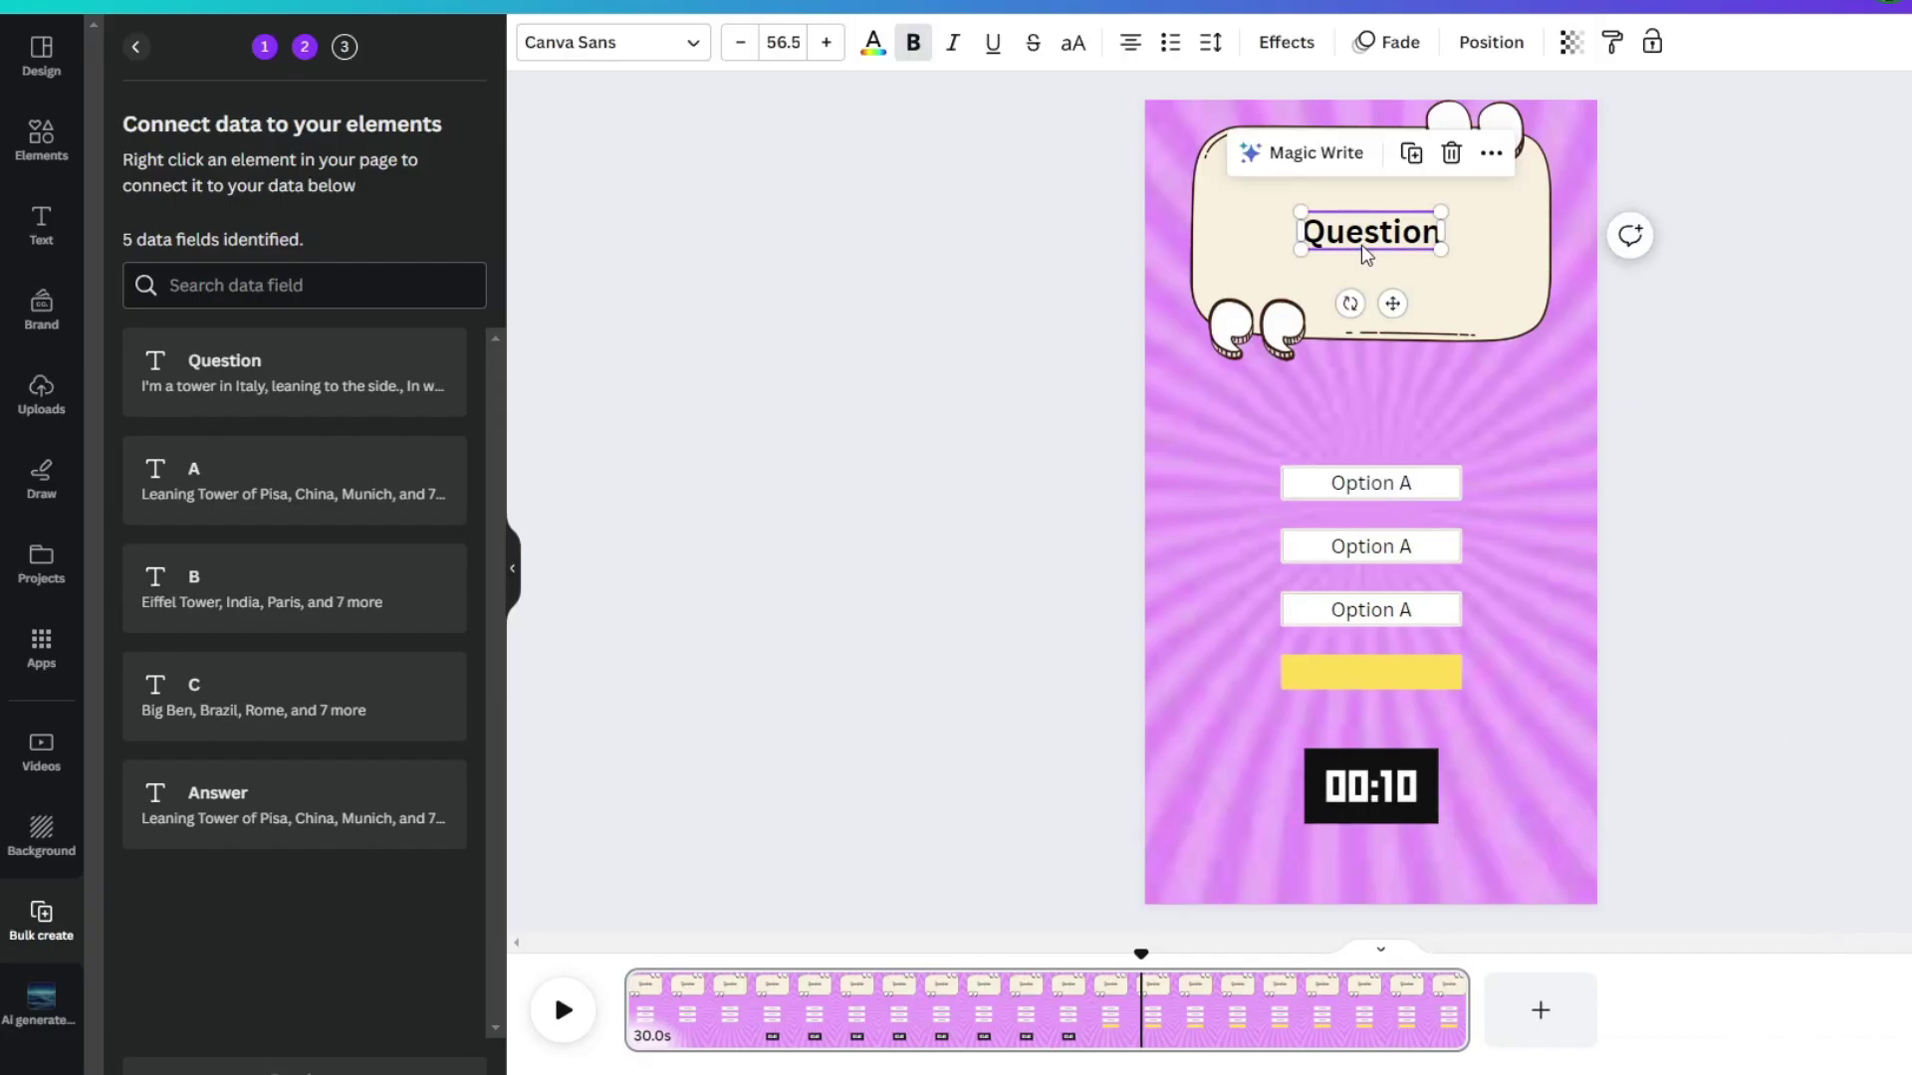
right_click(1361, 243)
click(1570, 643)
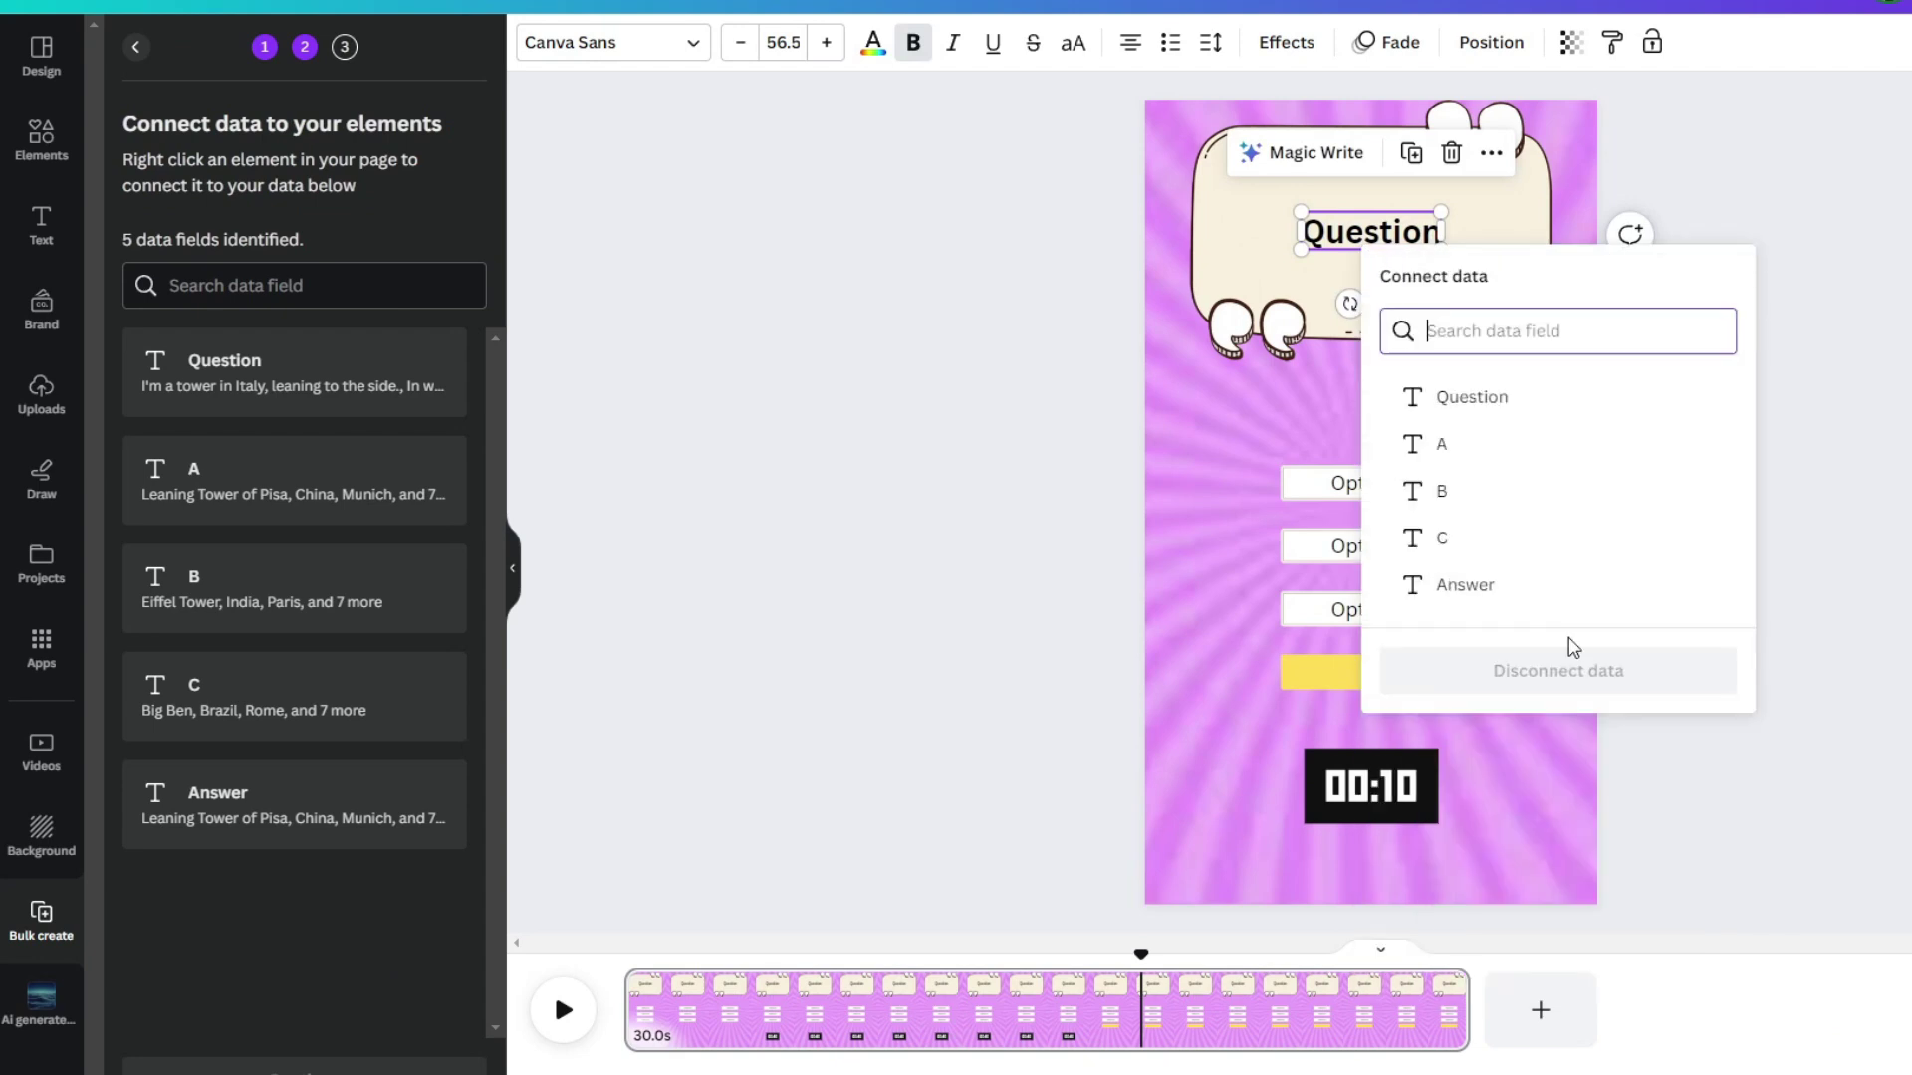
click(1524, 412)
click(1369, 483)
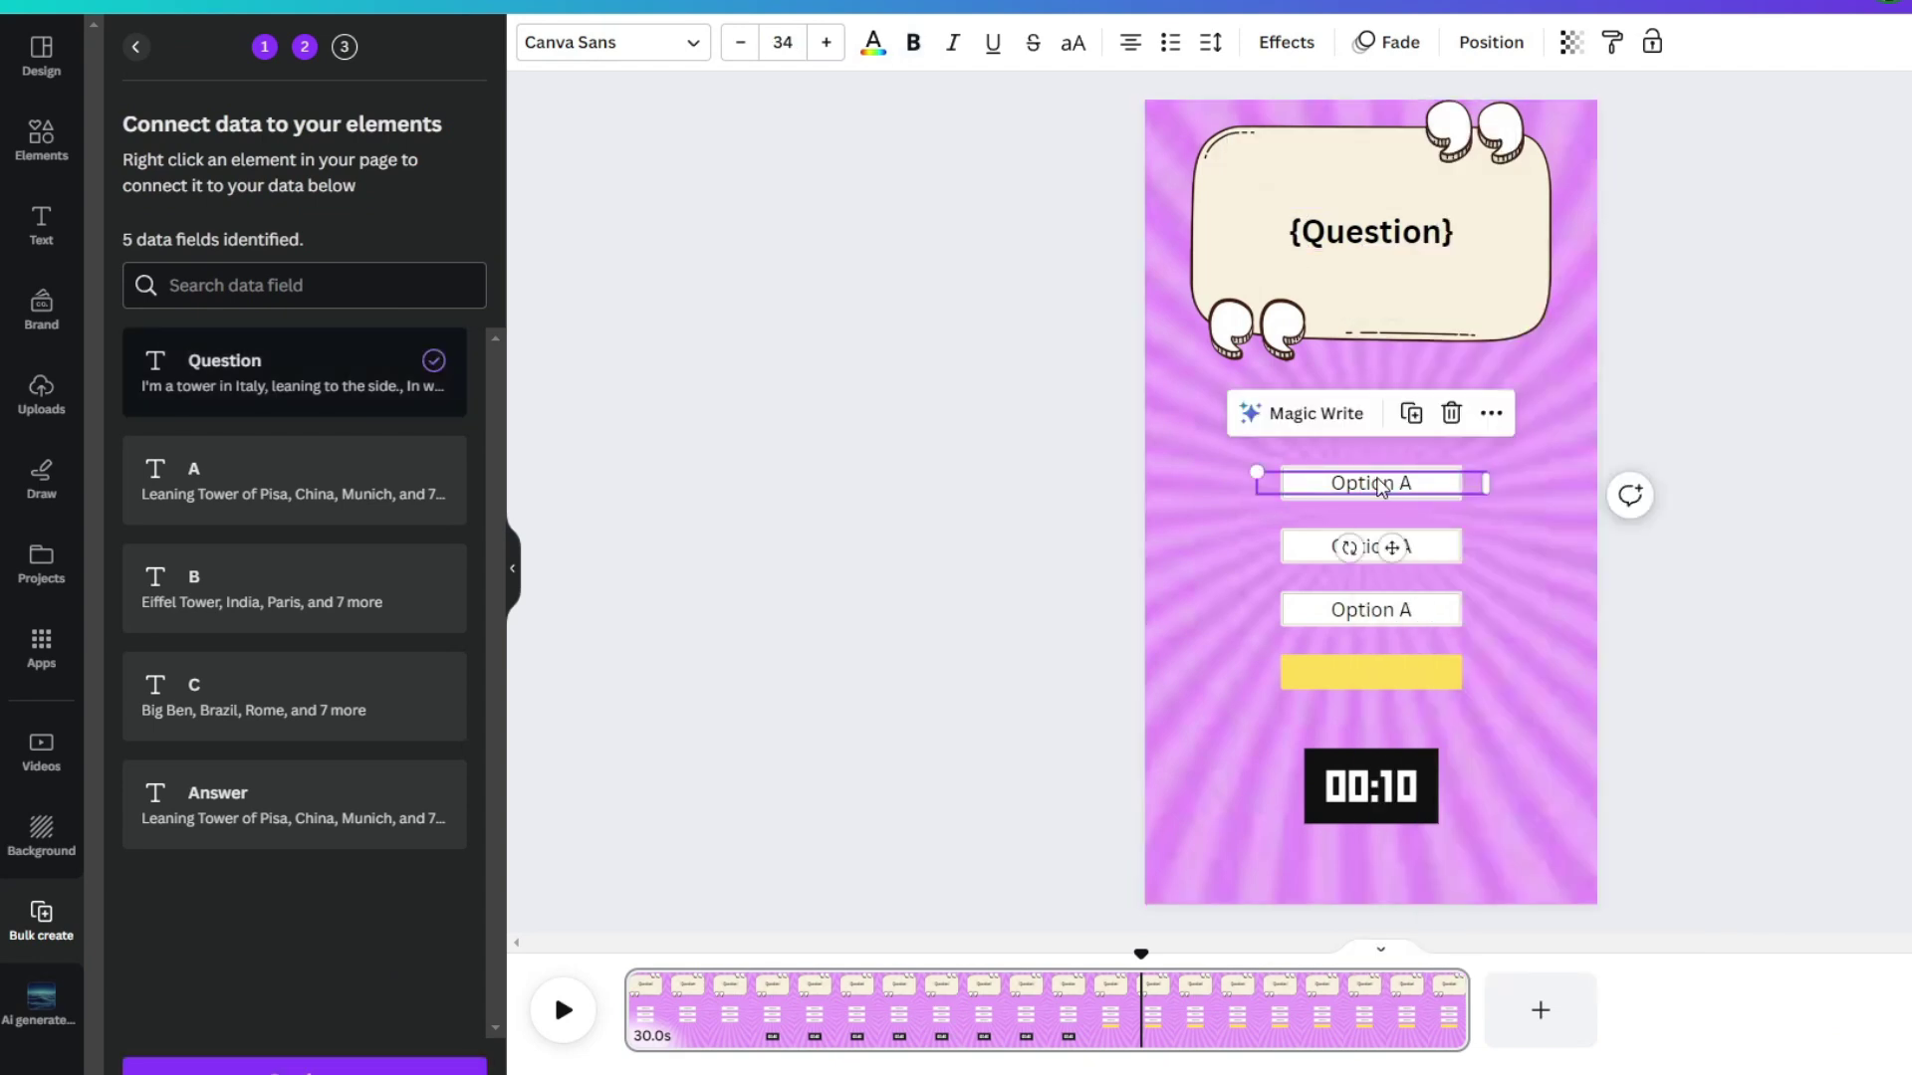
right_click(1377, 483)
click(1404, 764)
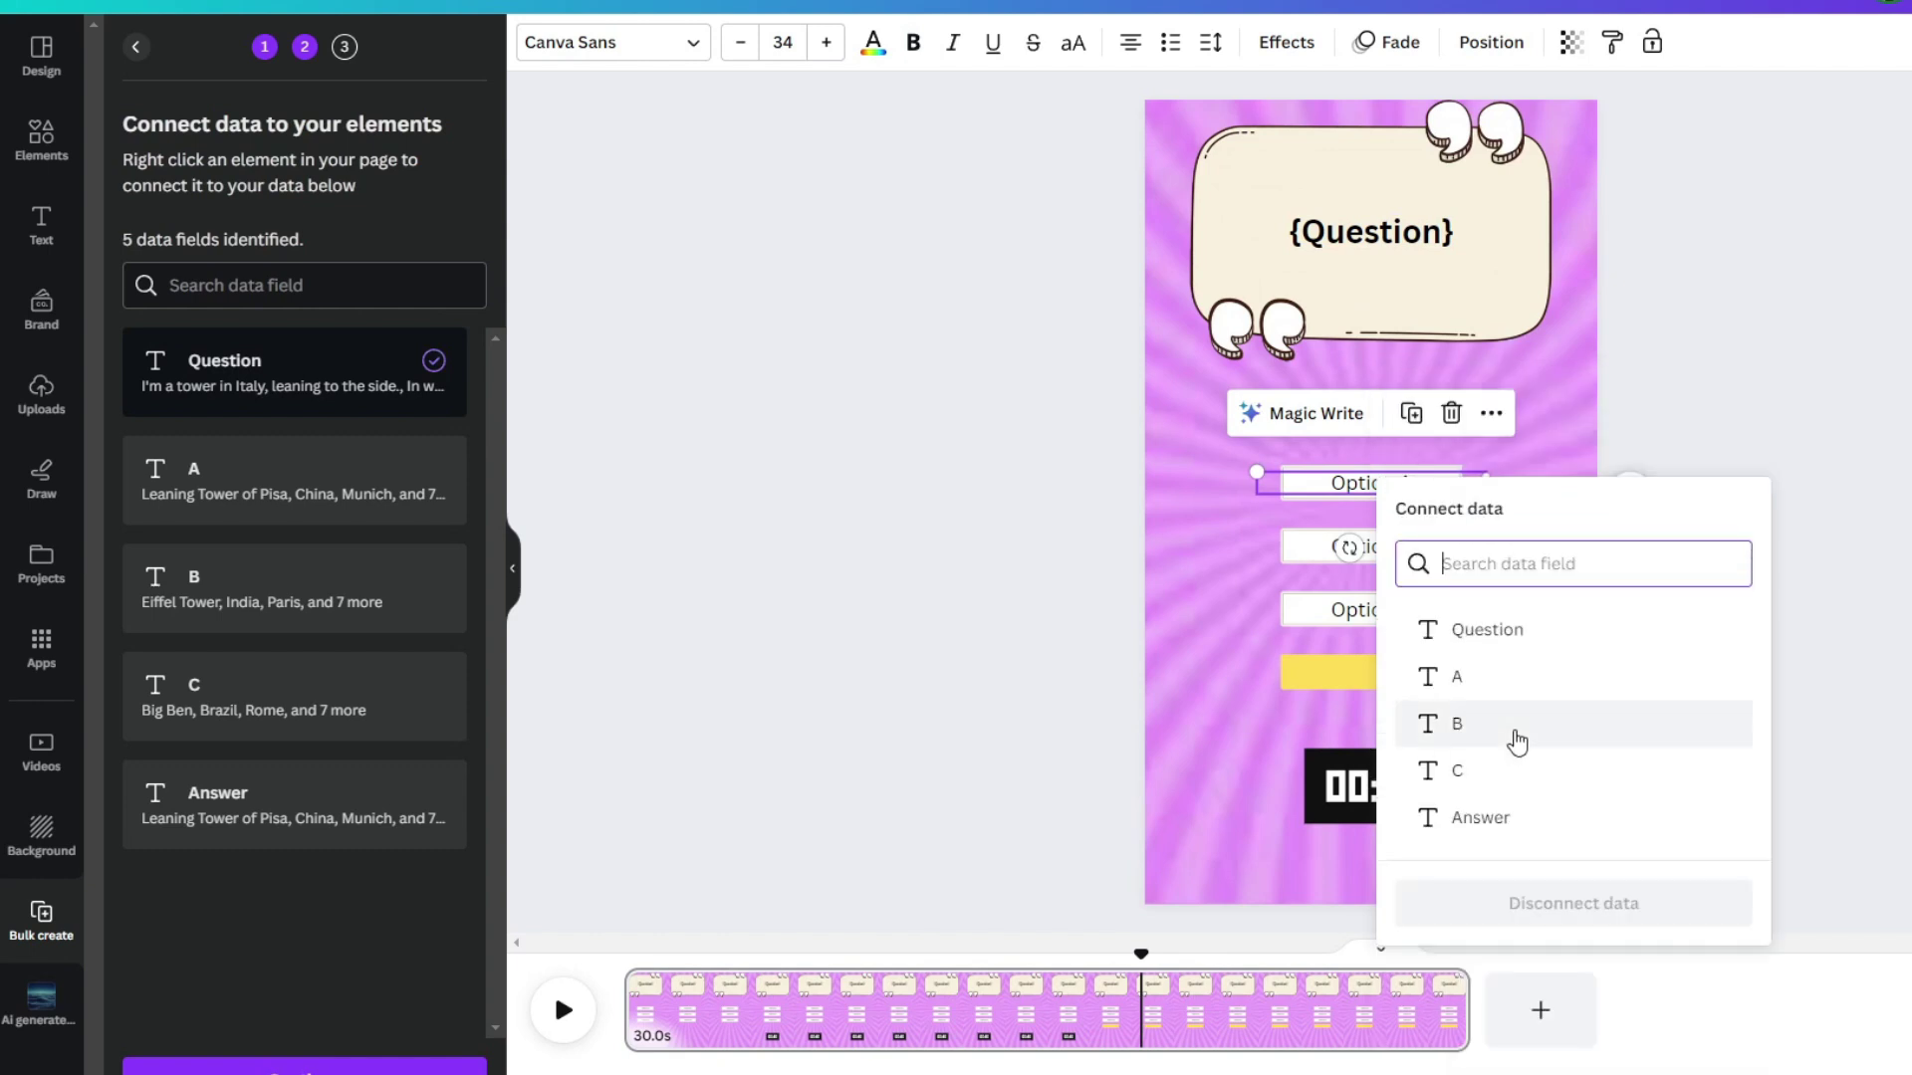
click(1382, 676)
Connect the second option text to data field B and the third option text to field C.
right_click(1417, 562)
click(1404, 761)
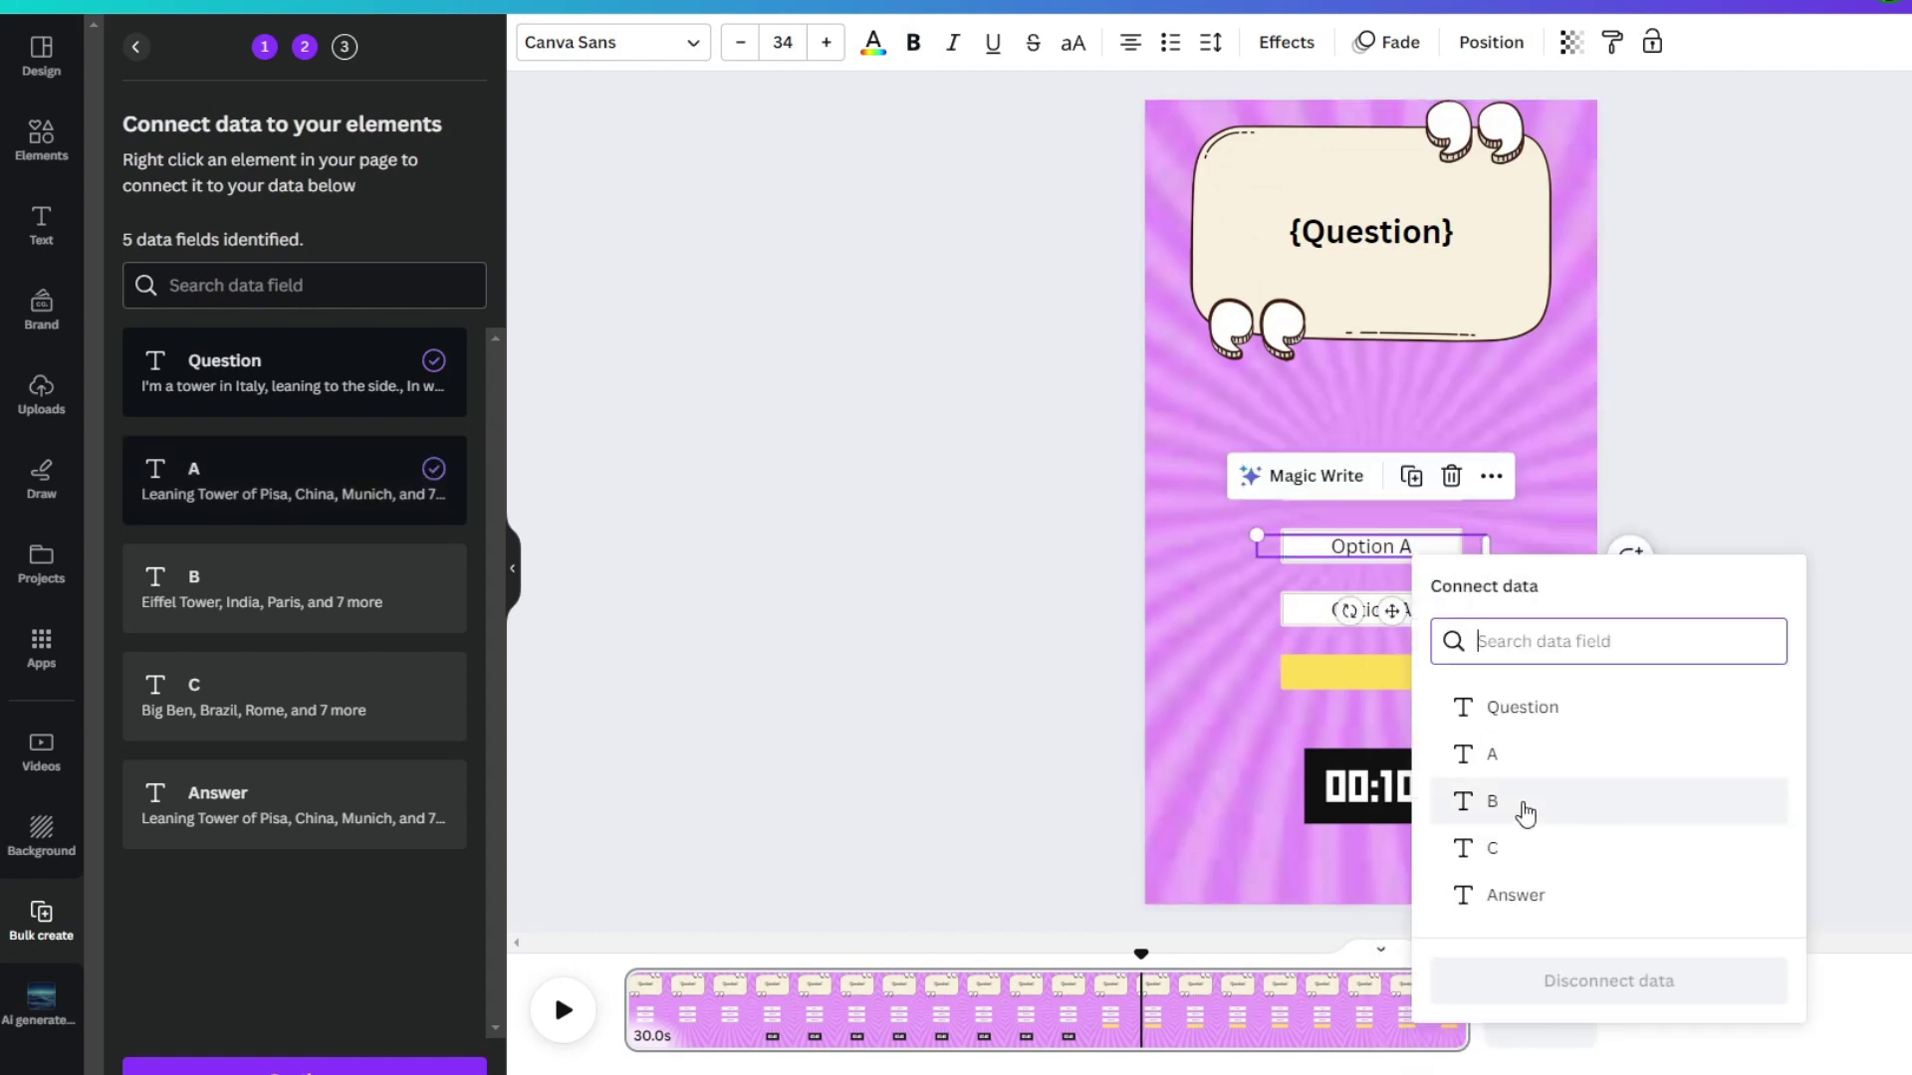
click(1404, 798)
click(1414, 619)
right_click(1414, 622)
click(1399, 768)
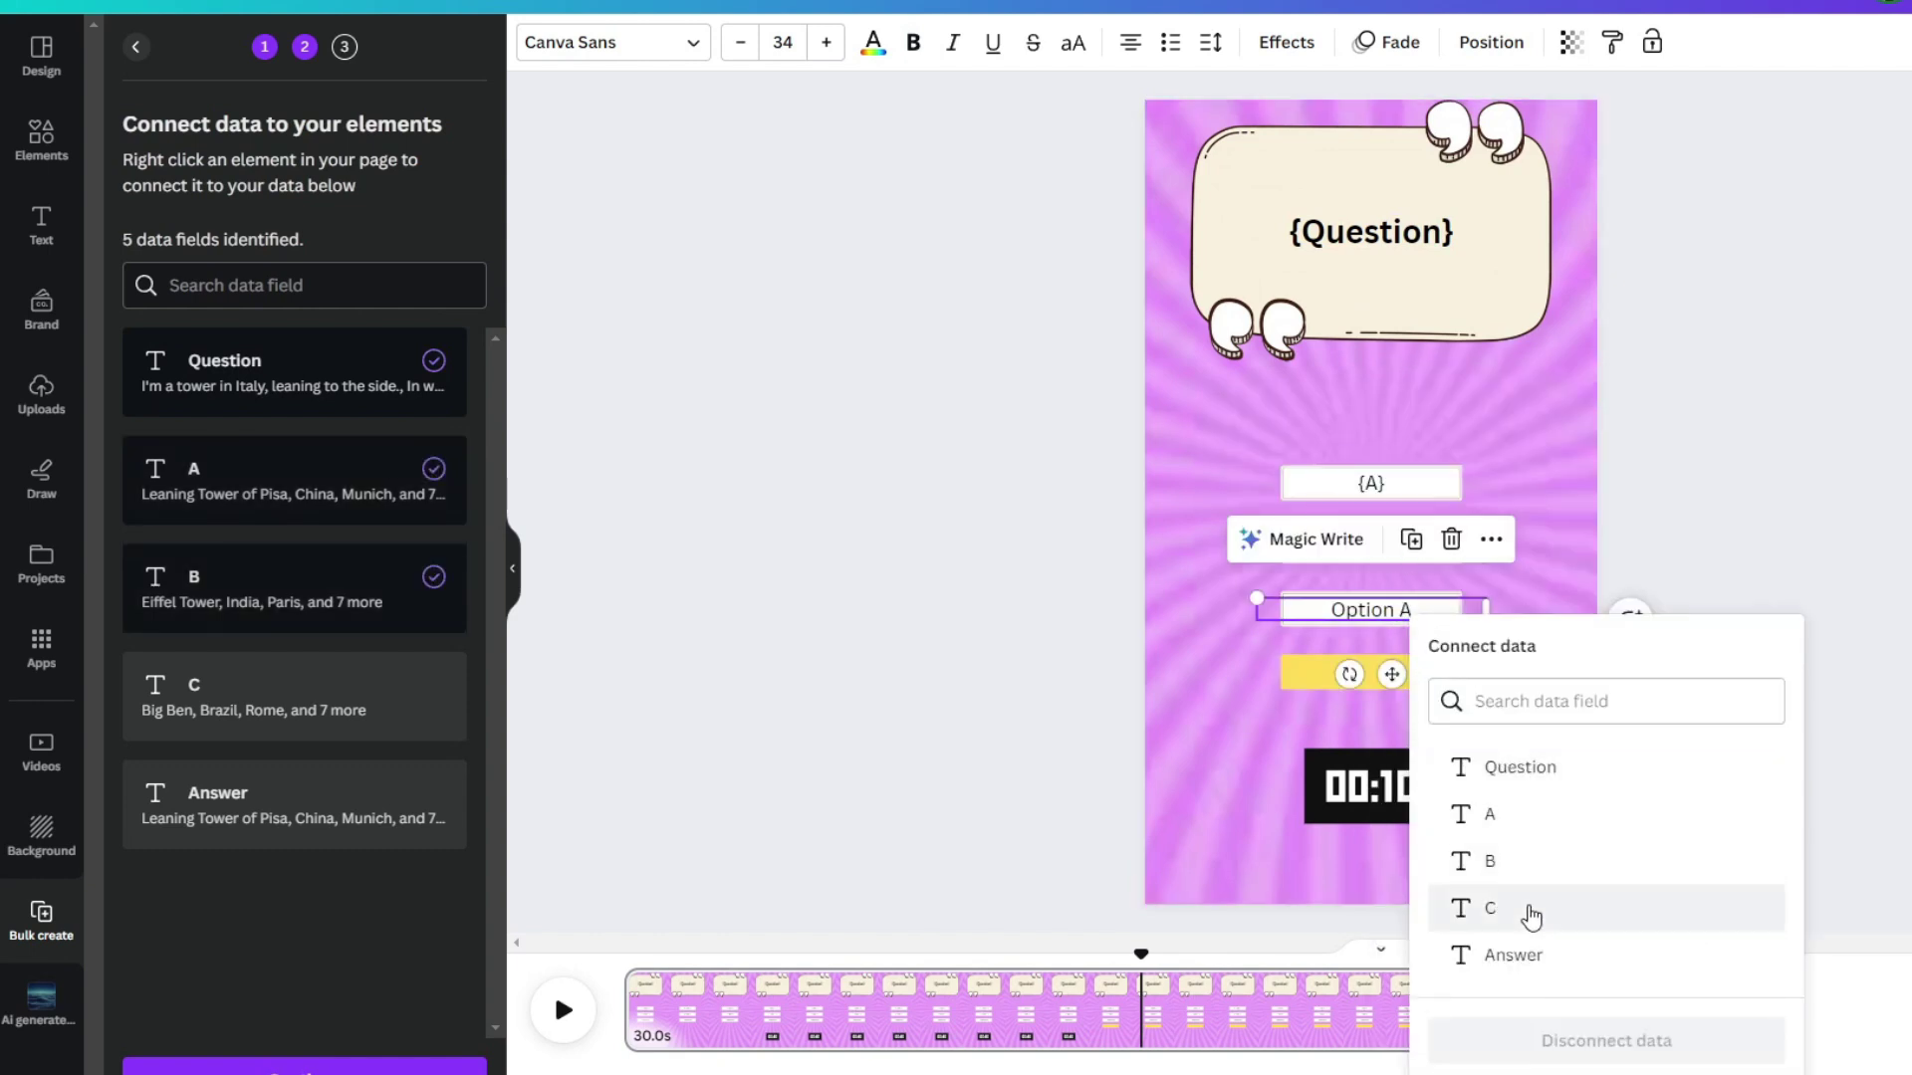
click(1526, 908)
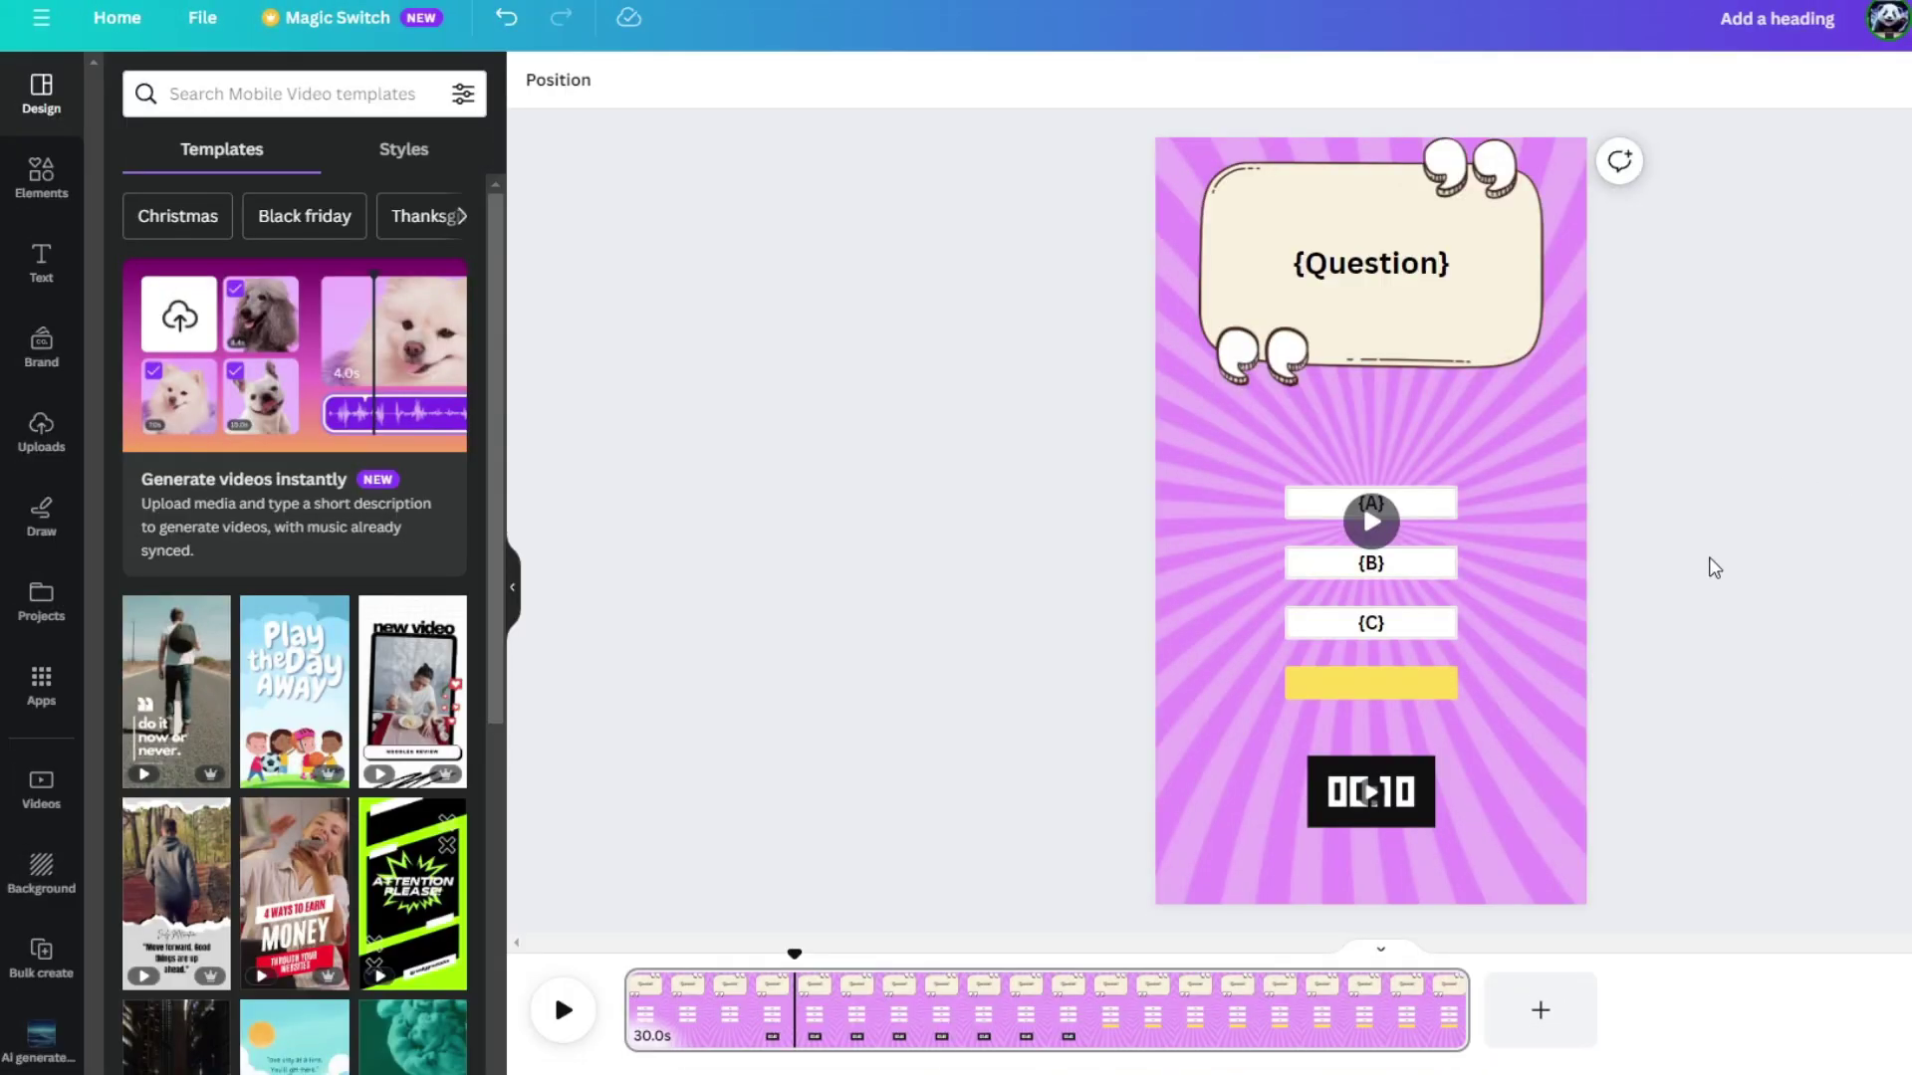
Select the question and option texts together and change their font to Montserrat.
drag(1569, 719, 1185, 128)
click(764, 86)
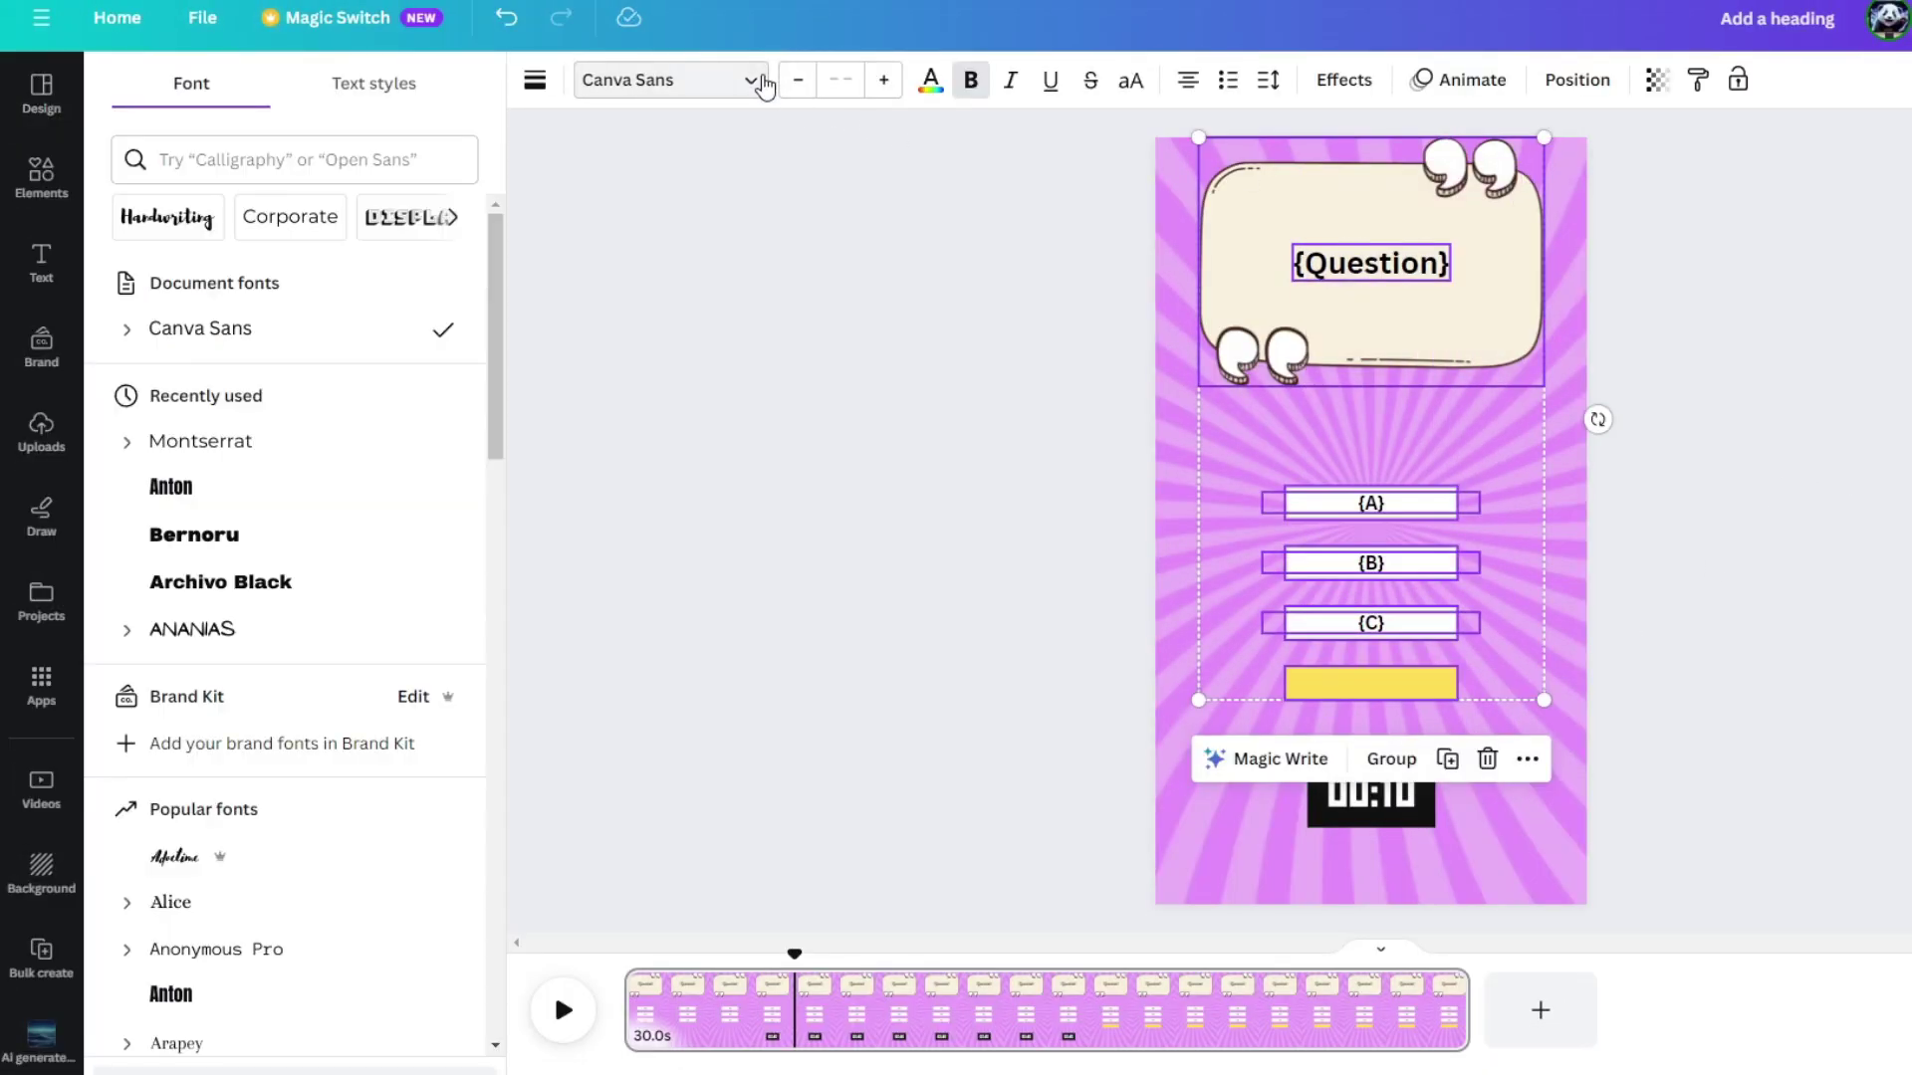
click(127, 442)
click(234, 773)
Move the yellow answer box over the first option's white box, show the layers and select the yellow box's layer.
click(1341, 683)
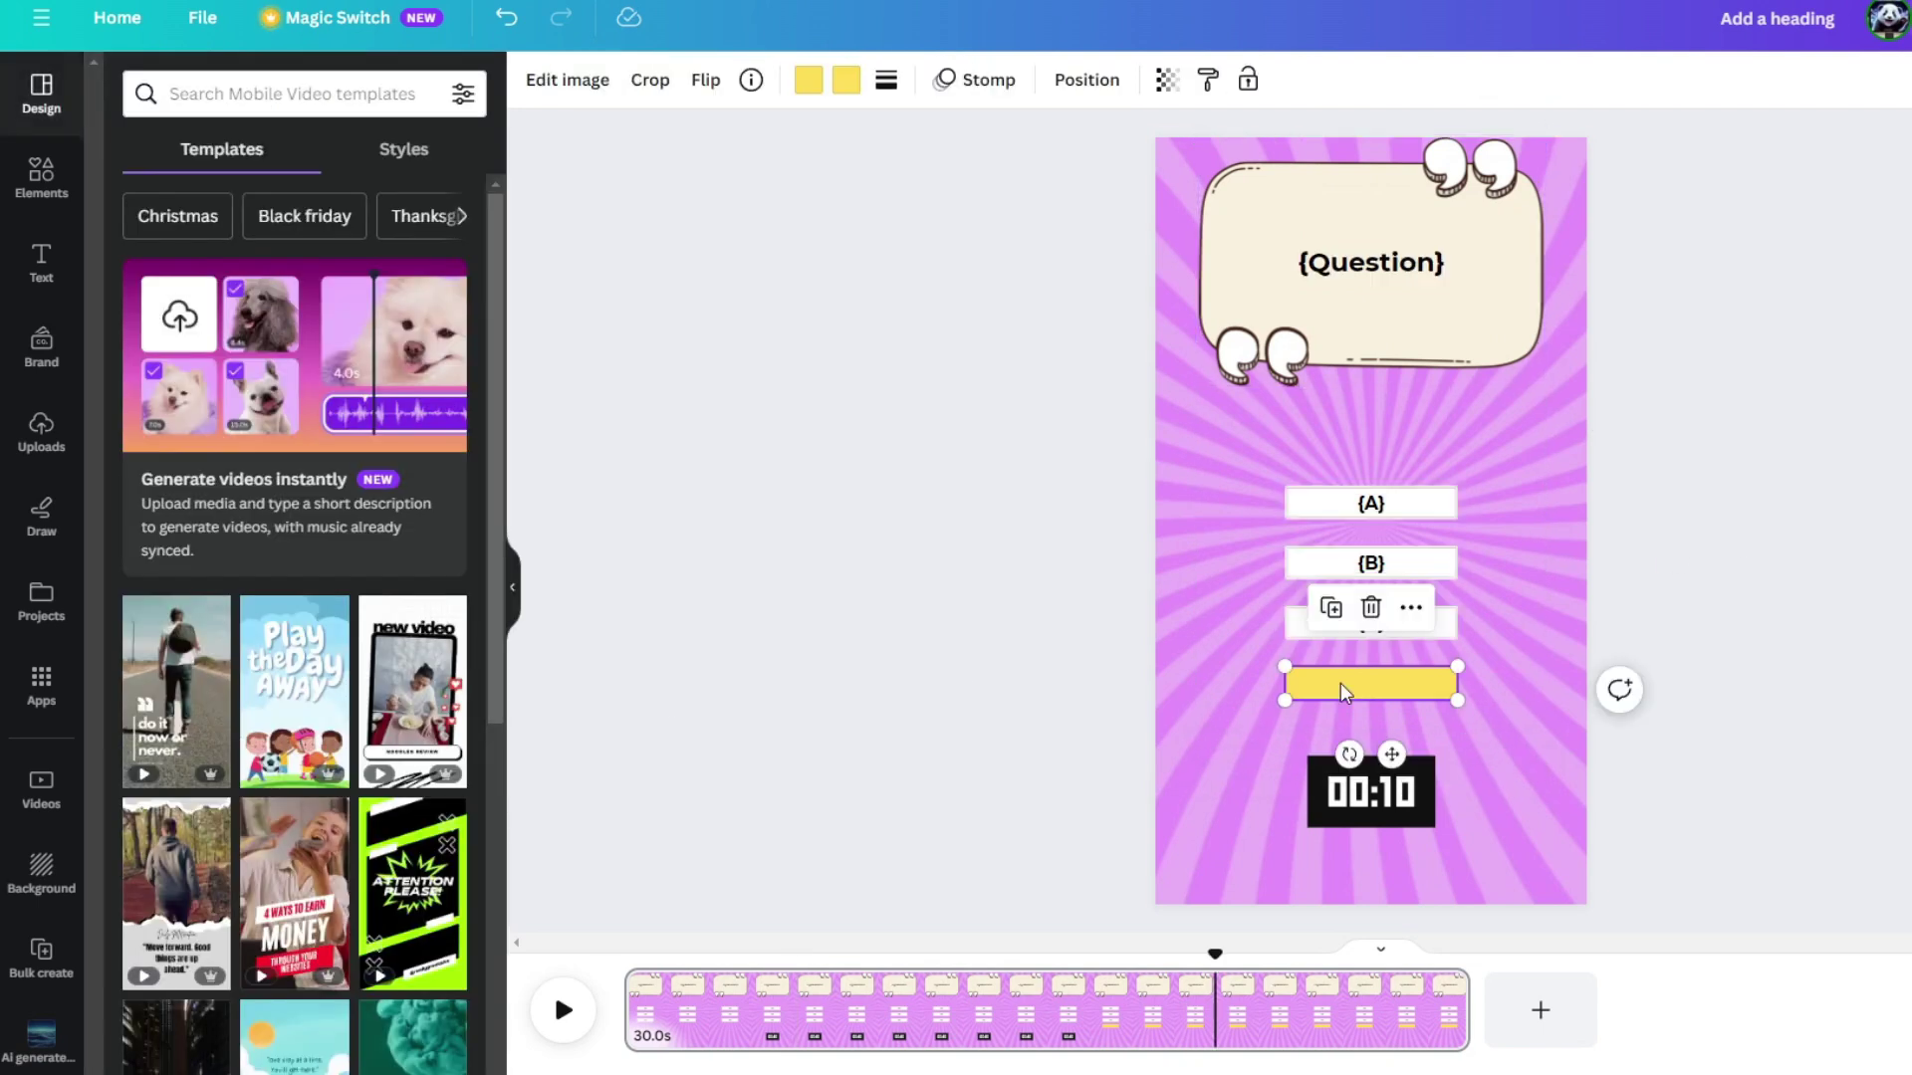
click(1804, 630)
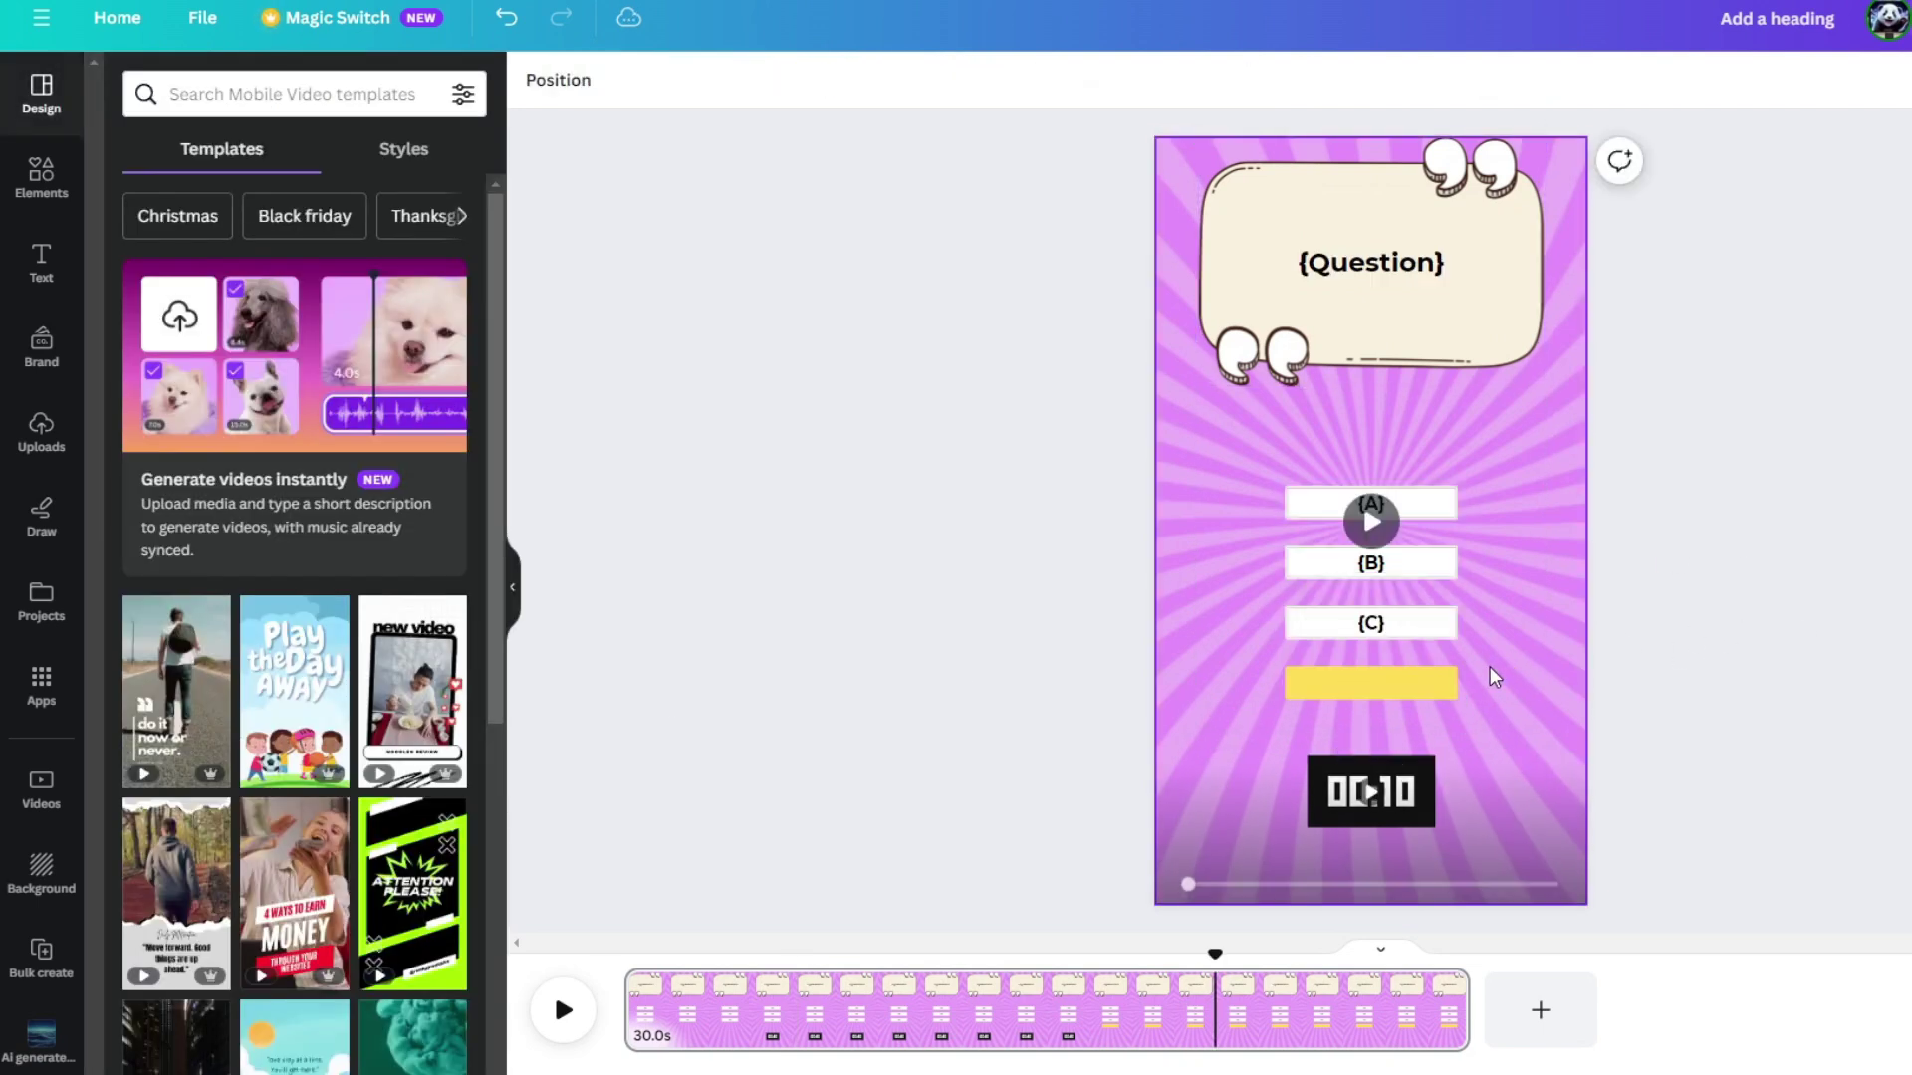
click(1430, 669)
drag(1429, 665, 1430, 506)
right_click(1426, 508)
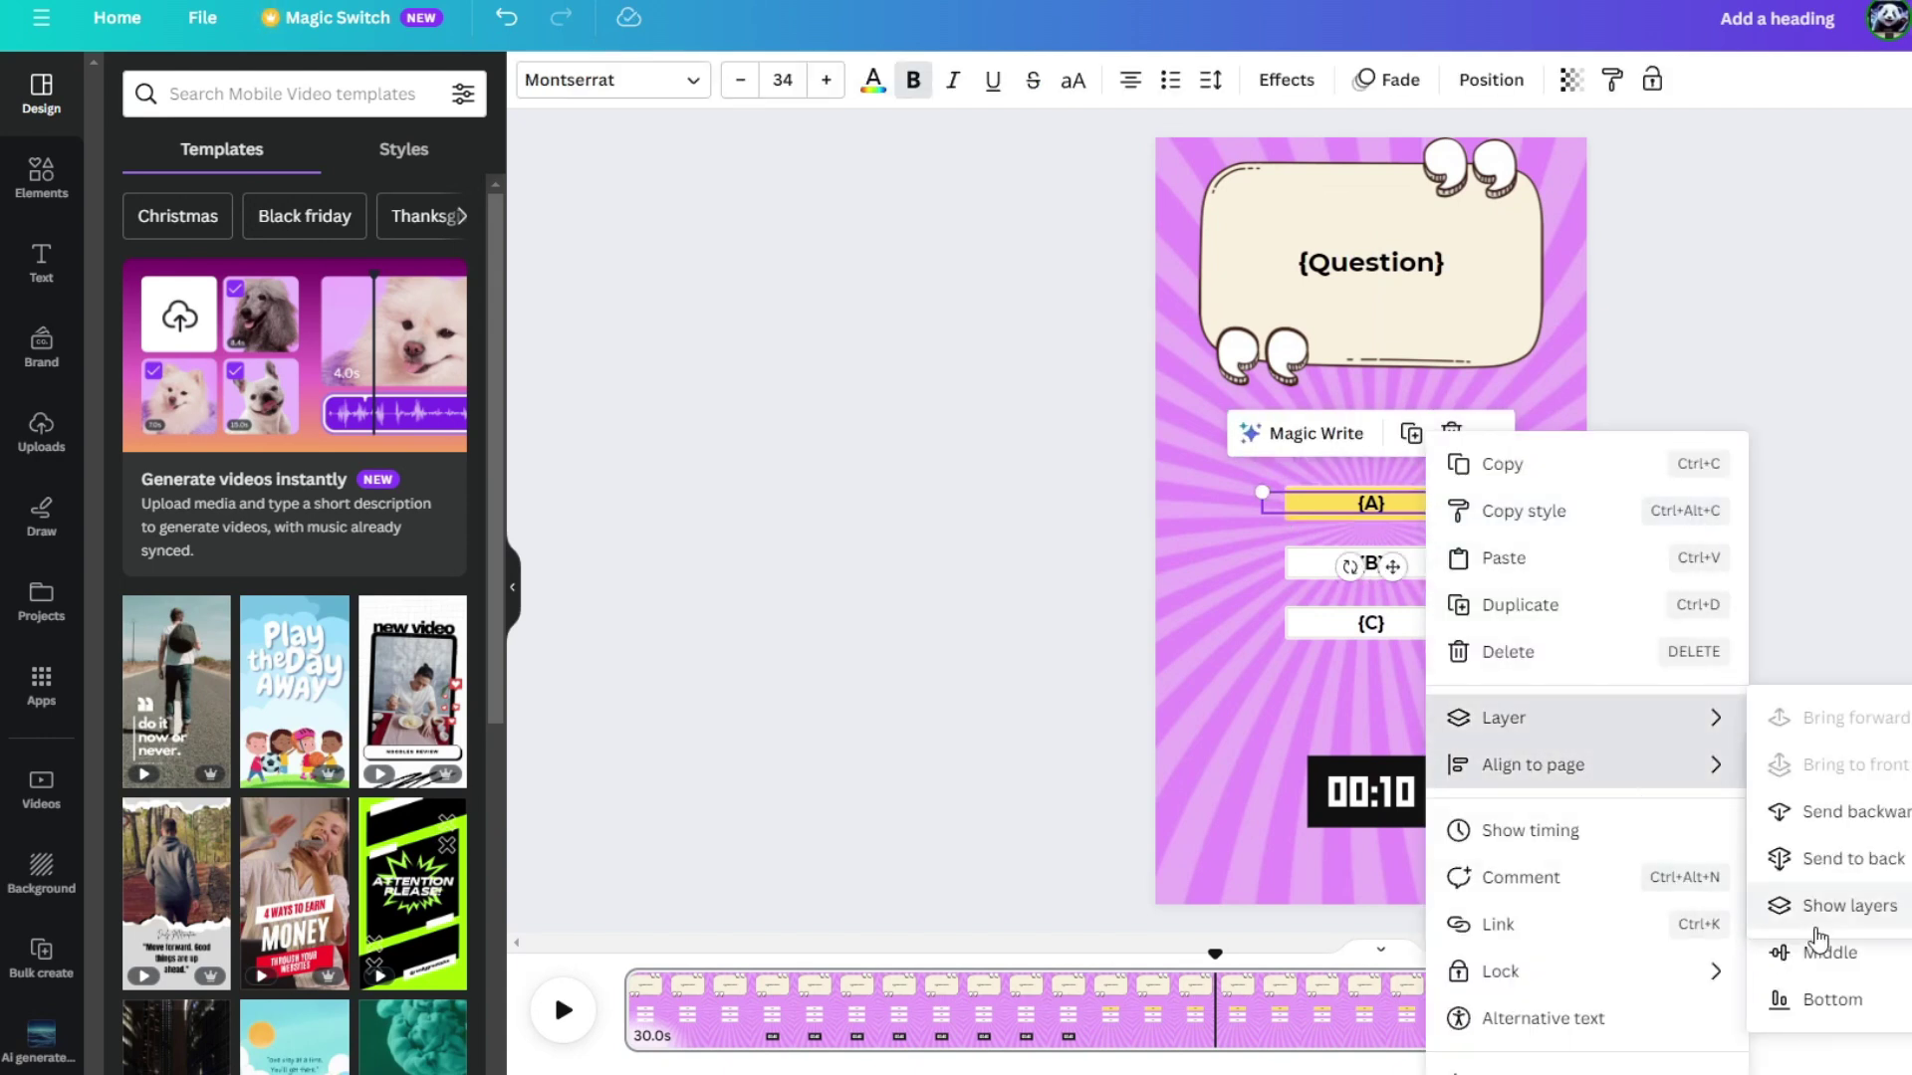
click(1838, 906)
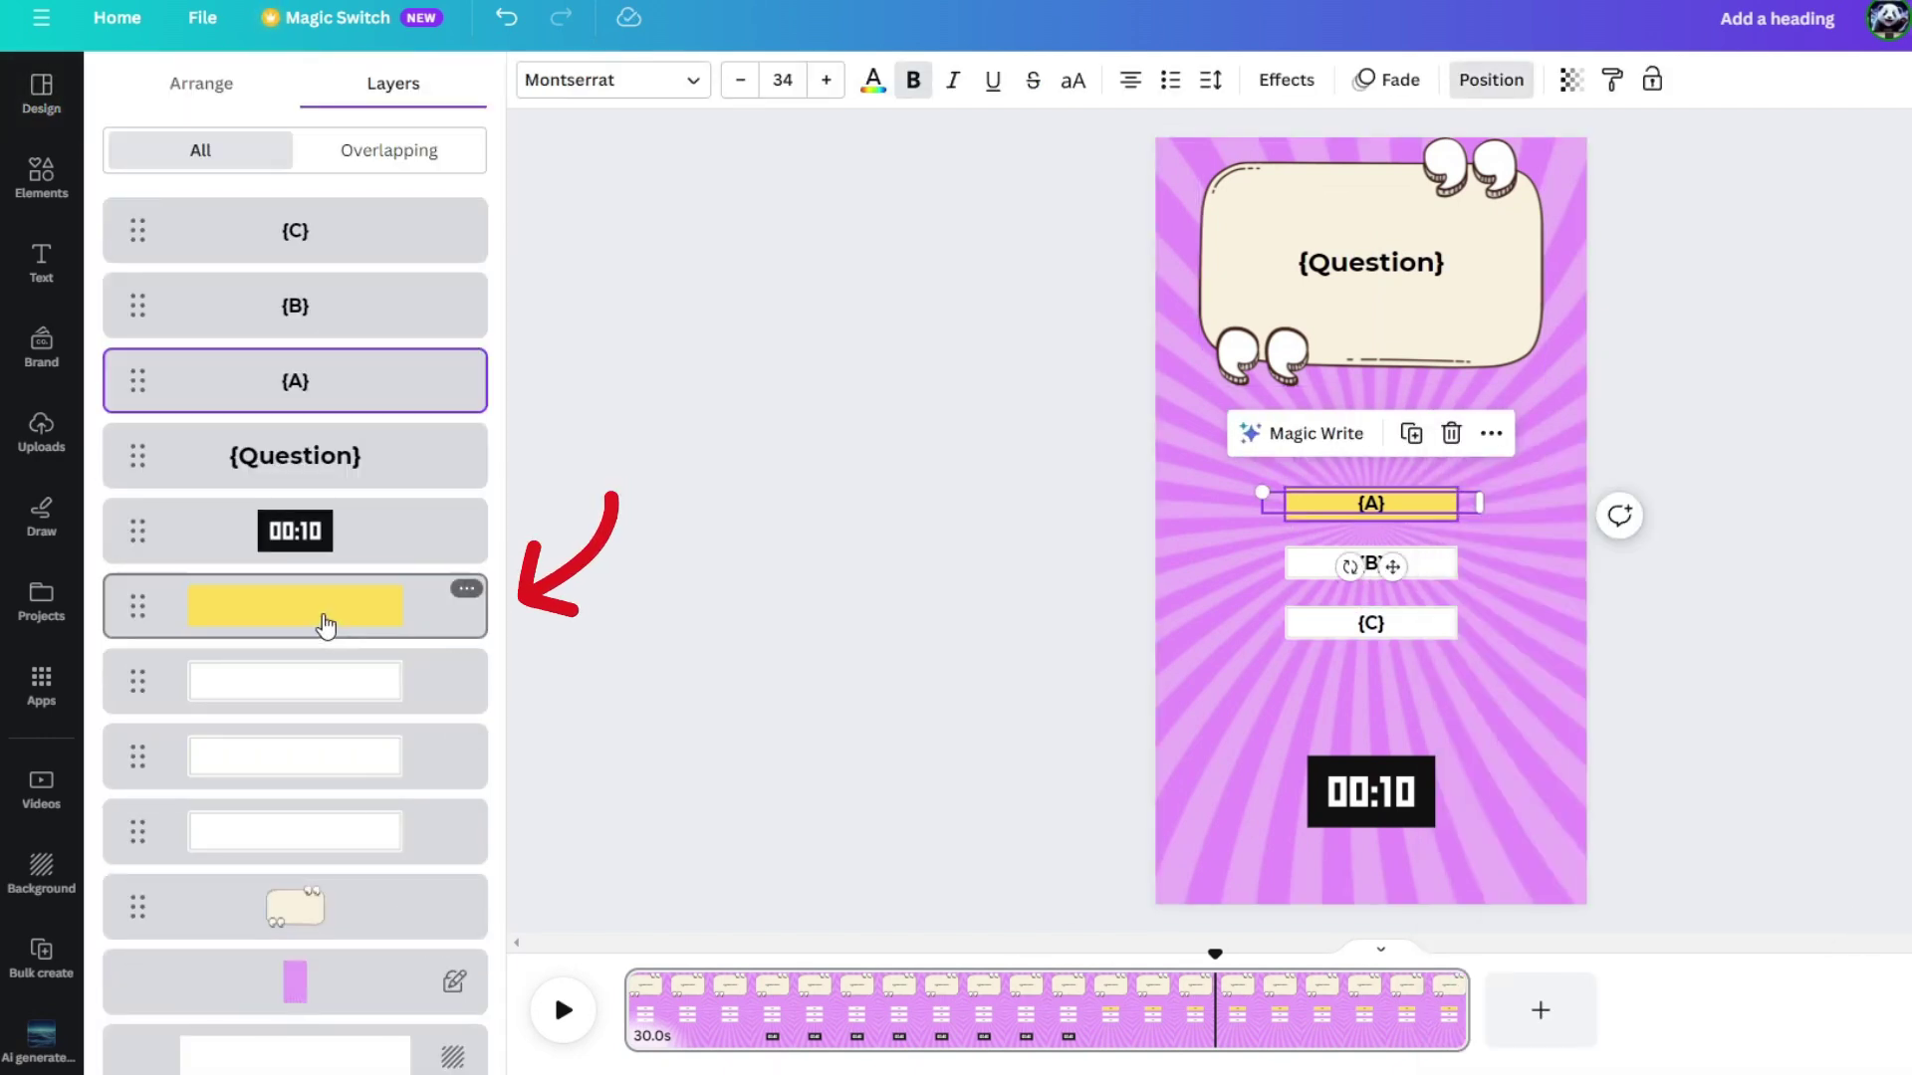
click(327, 624)
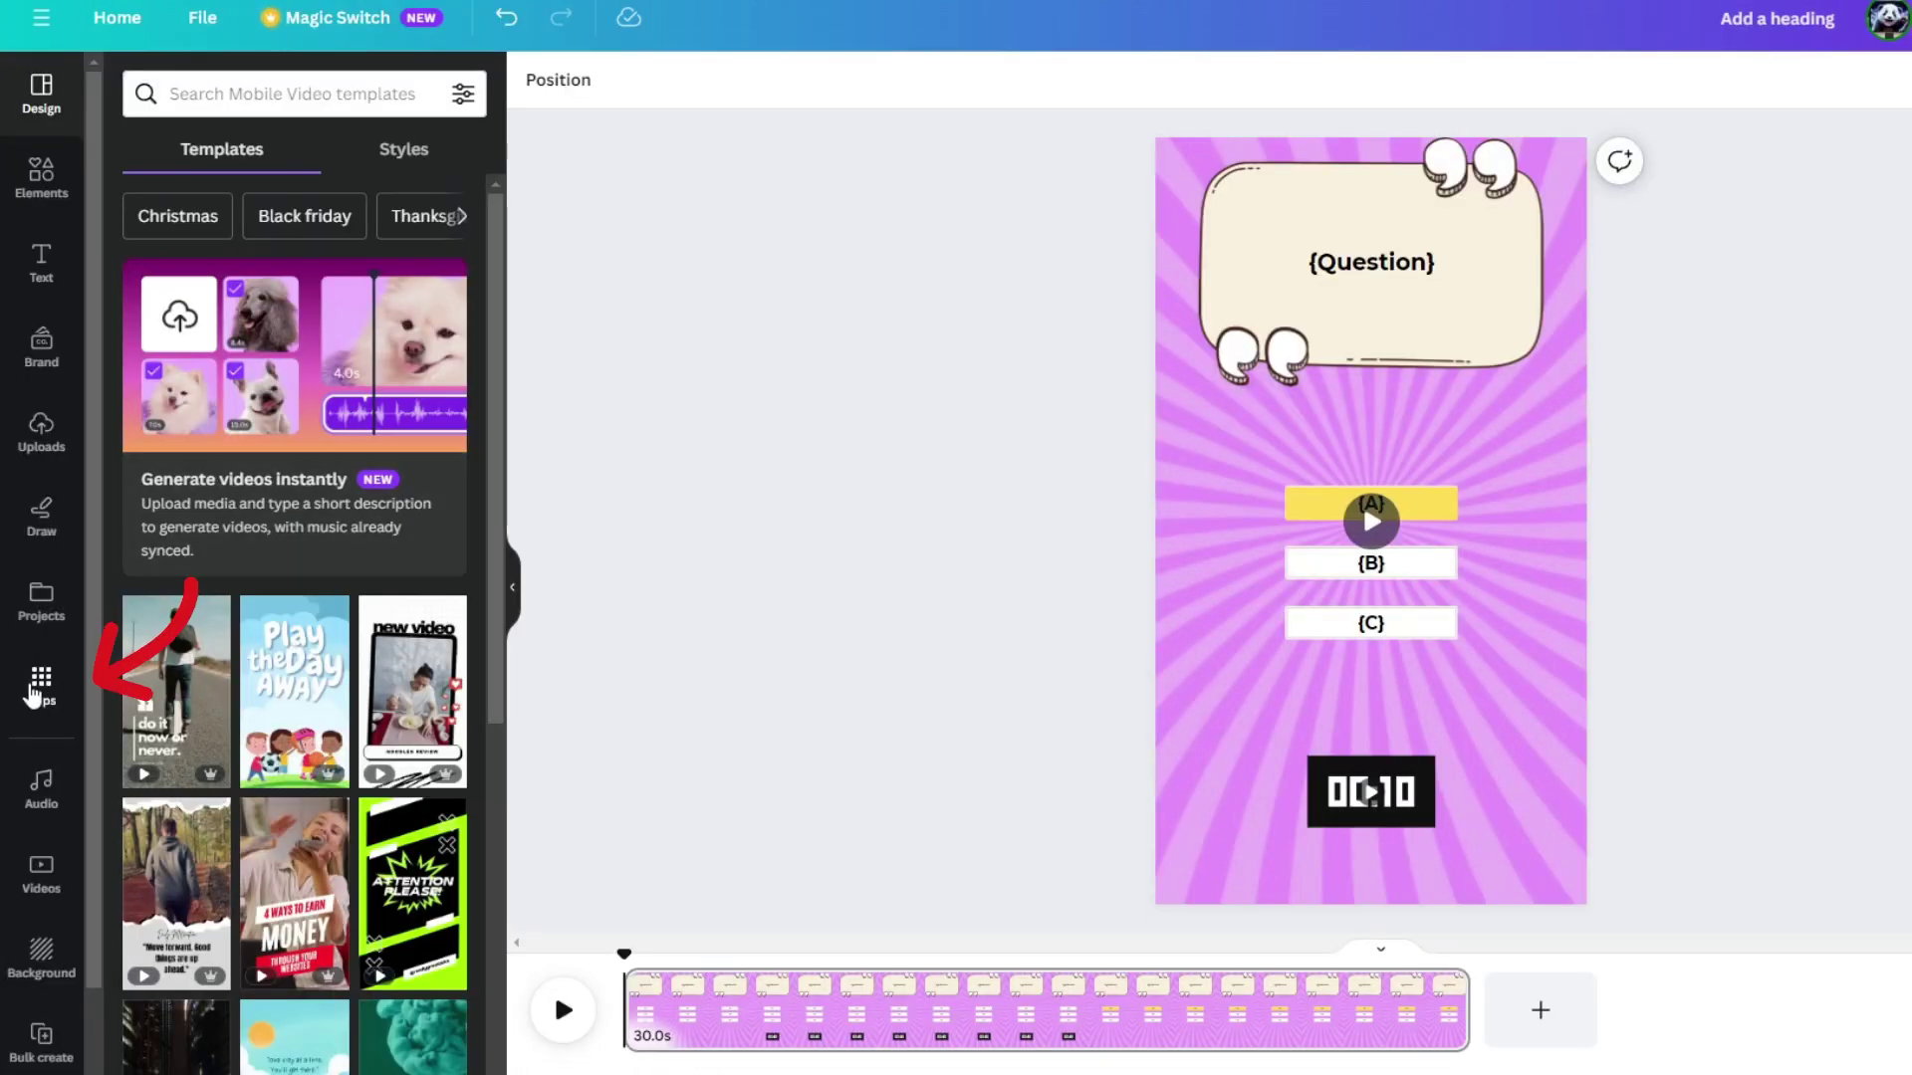
Browse the Happy audio category and add the 6-second Happy Intro Music track at the start of the video.
click(38, 687)
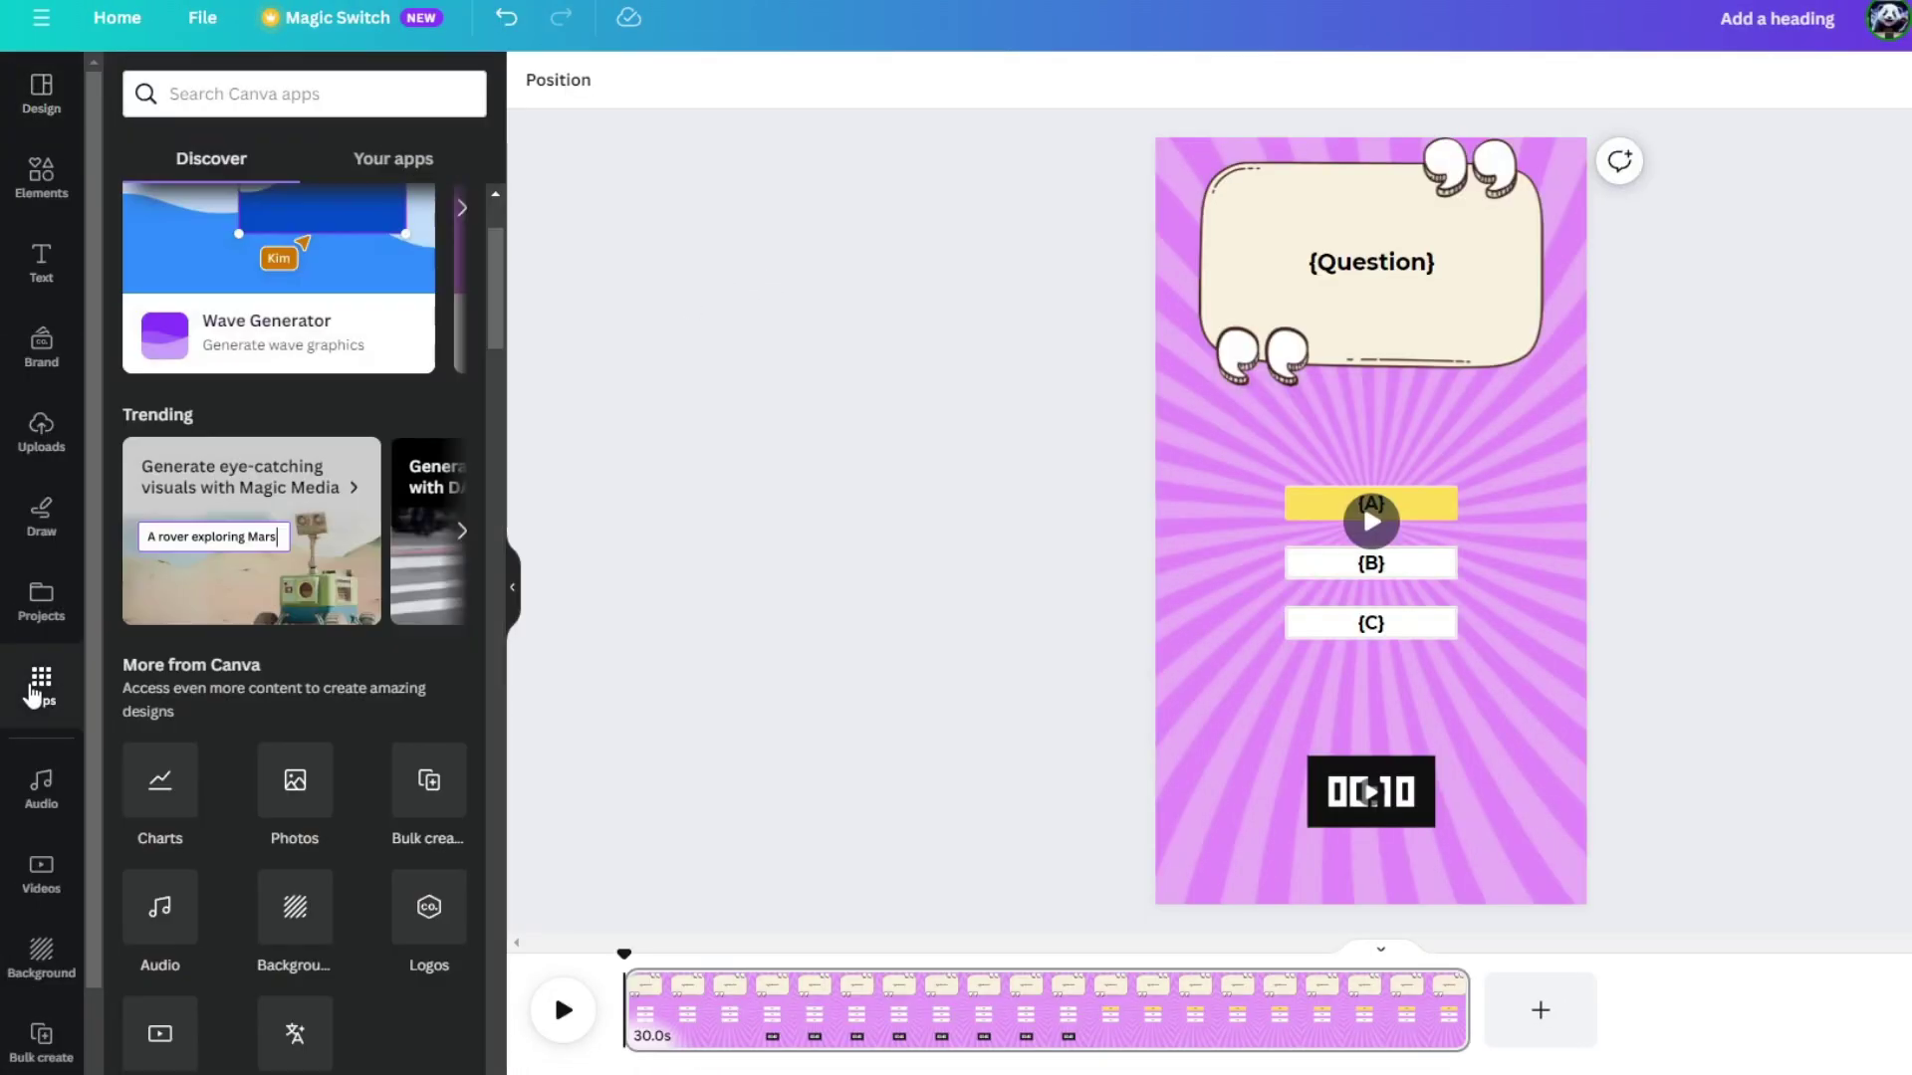
click(185, 931)
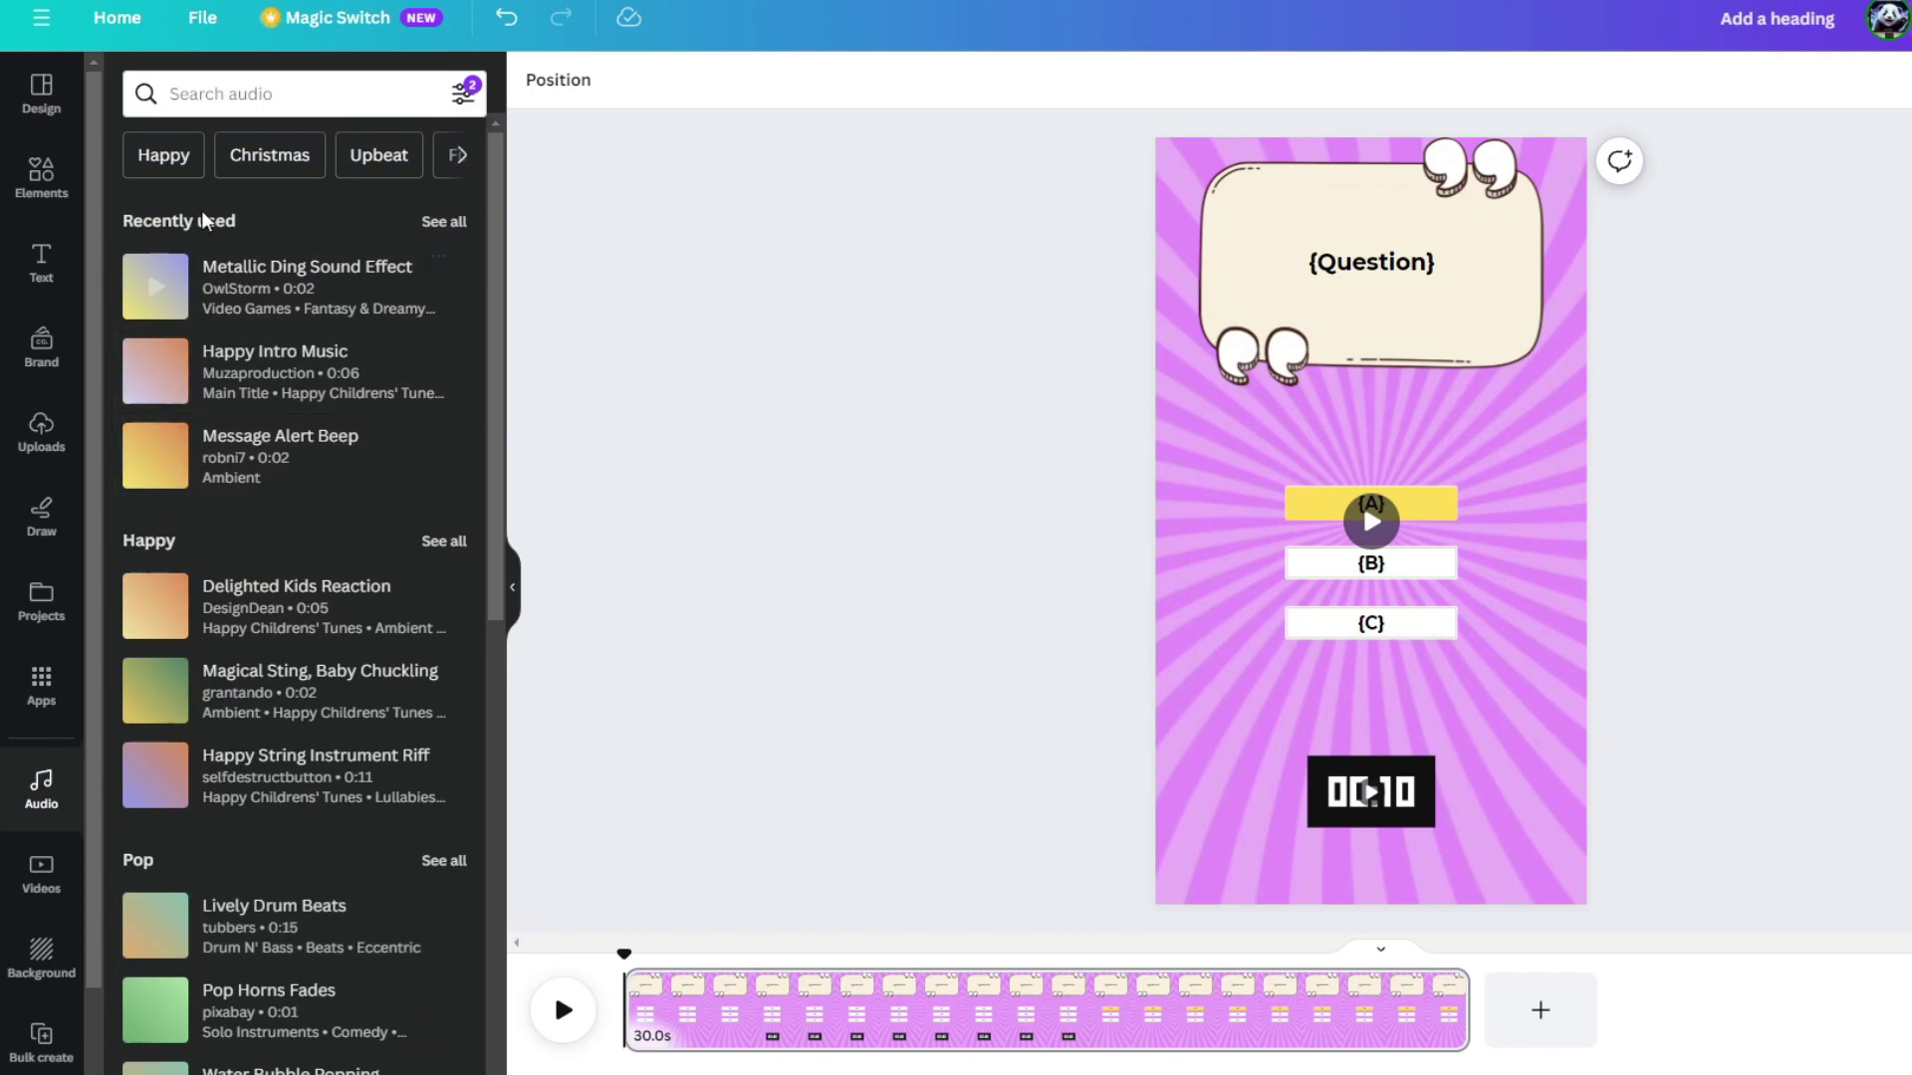
click(171, 156)
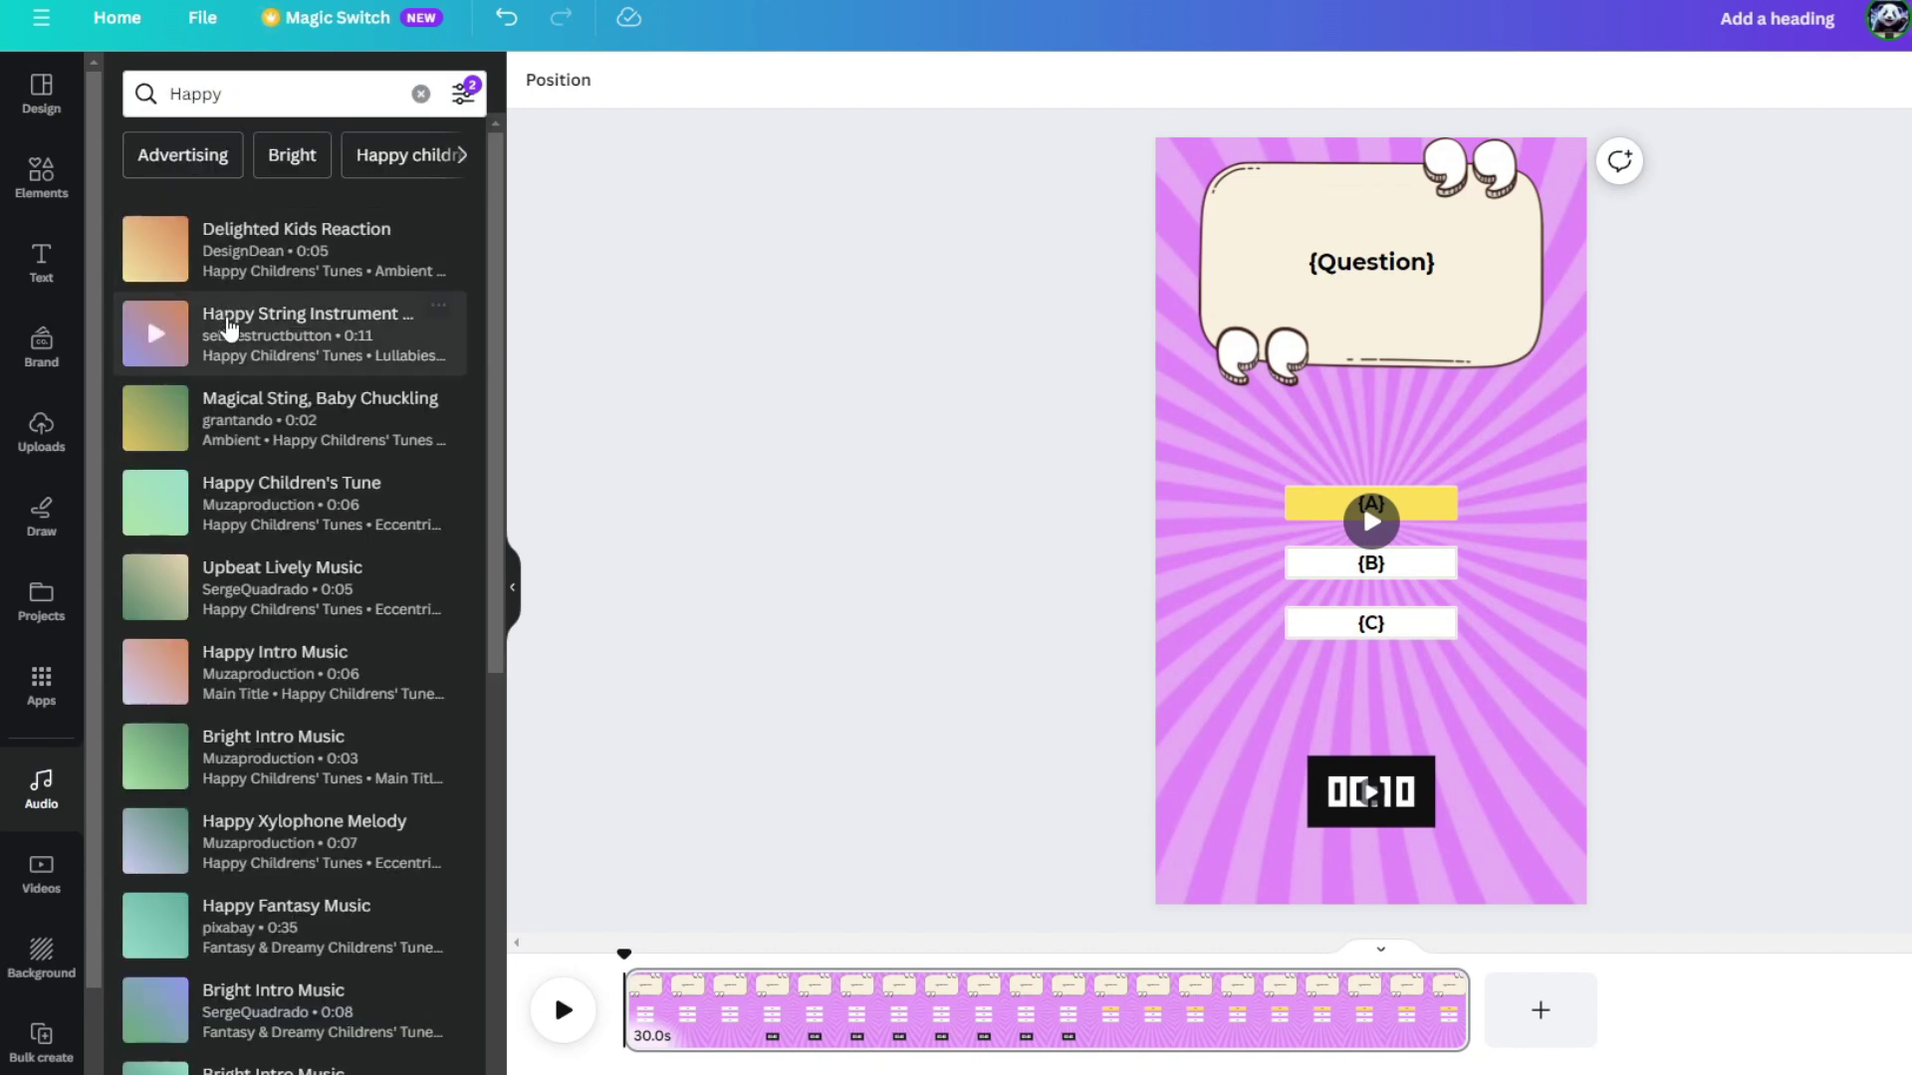
click(276, 677)
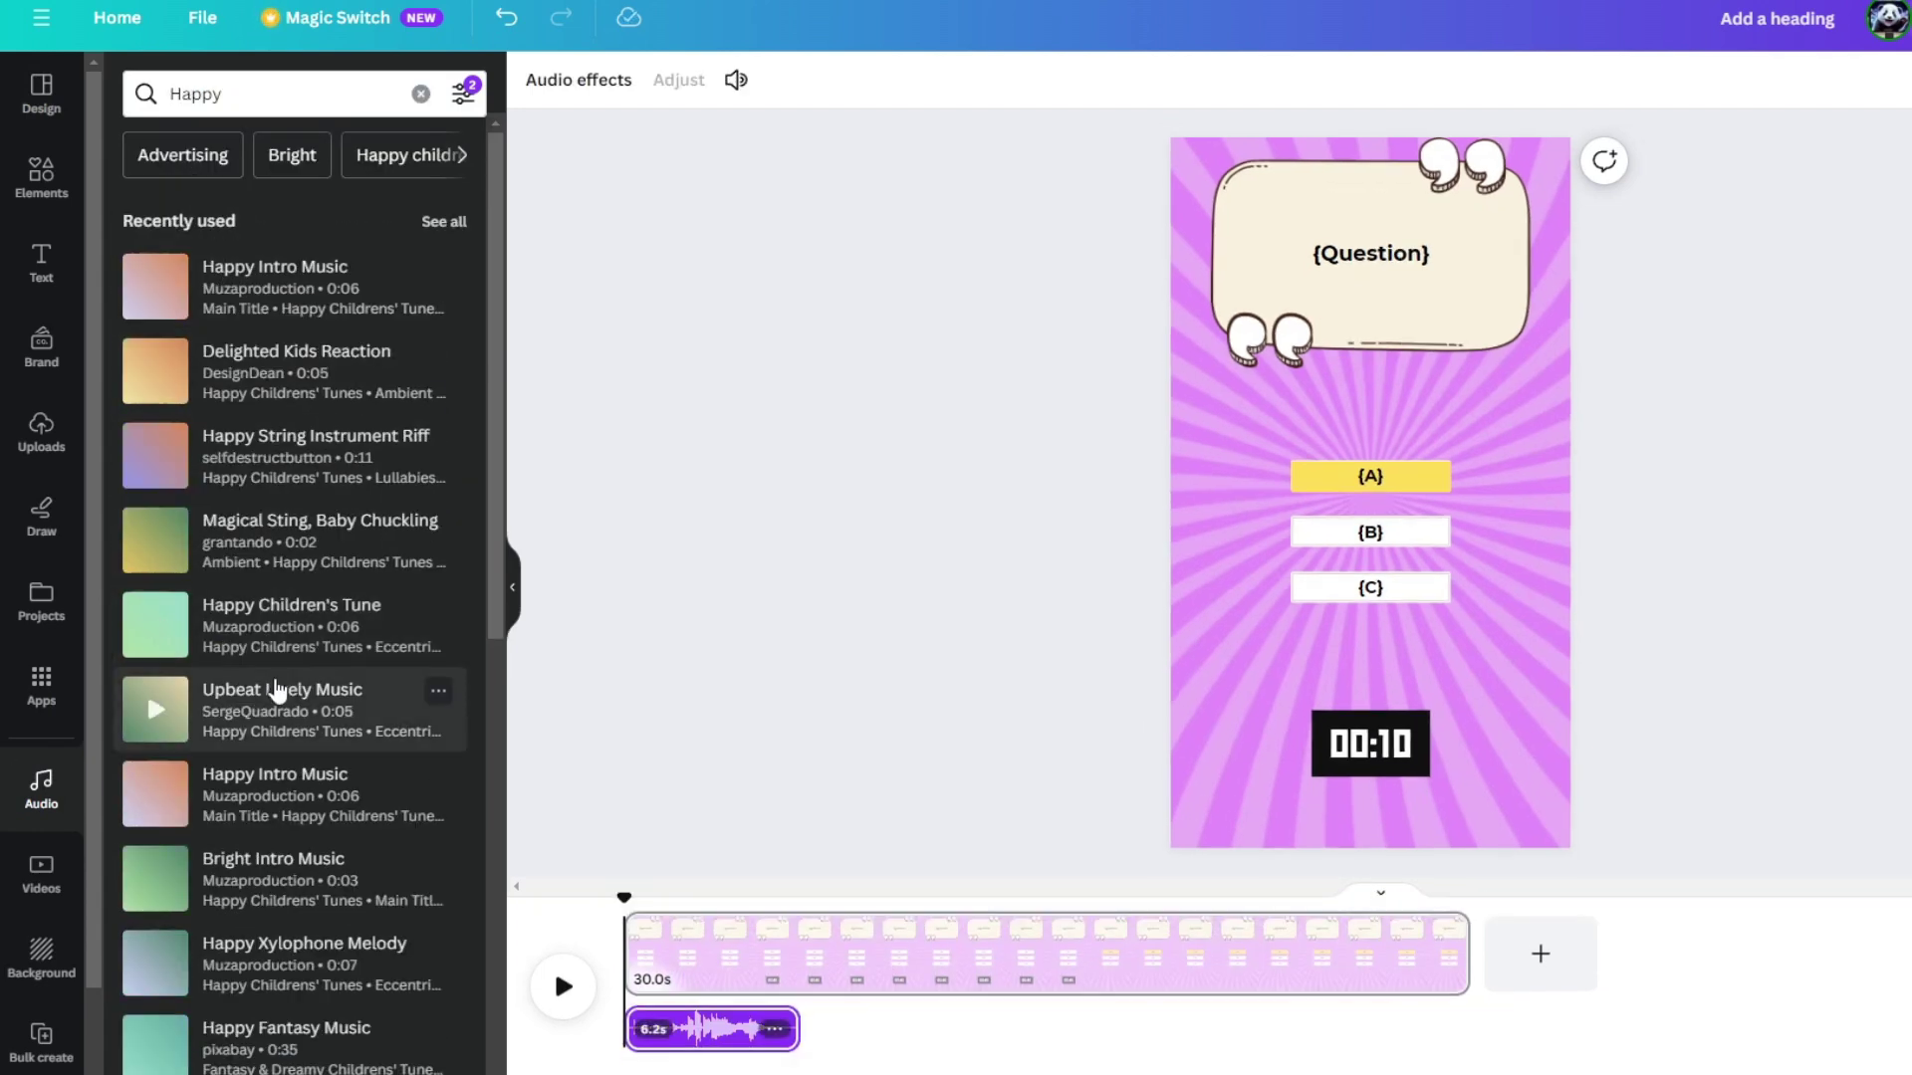
Search the audio library for "Ding" and place Metallic Ding Sound Effect on the timeline near the end of the countdown.
click(421, 94)
text(Ding)
key(Return)
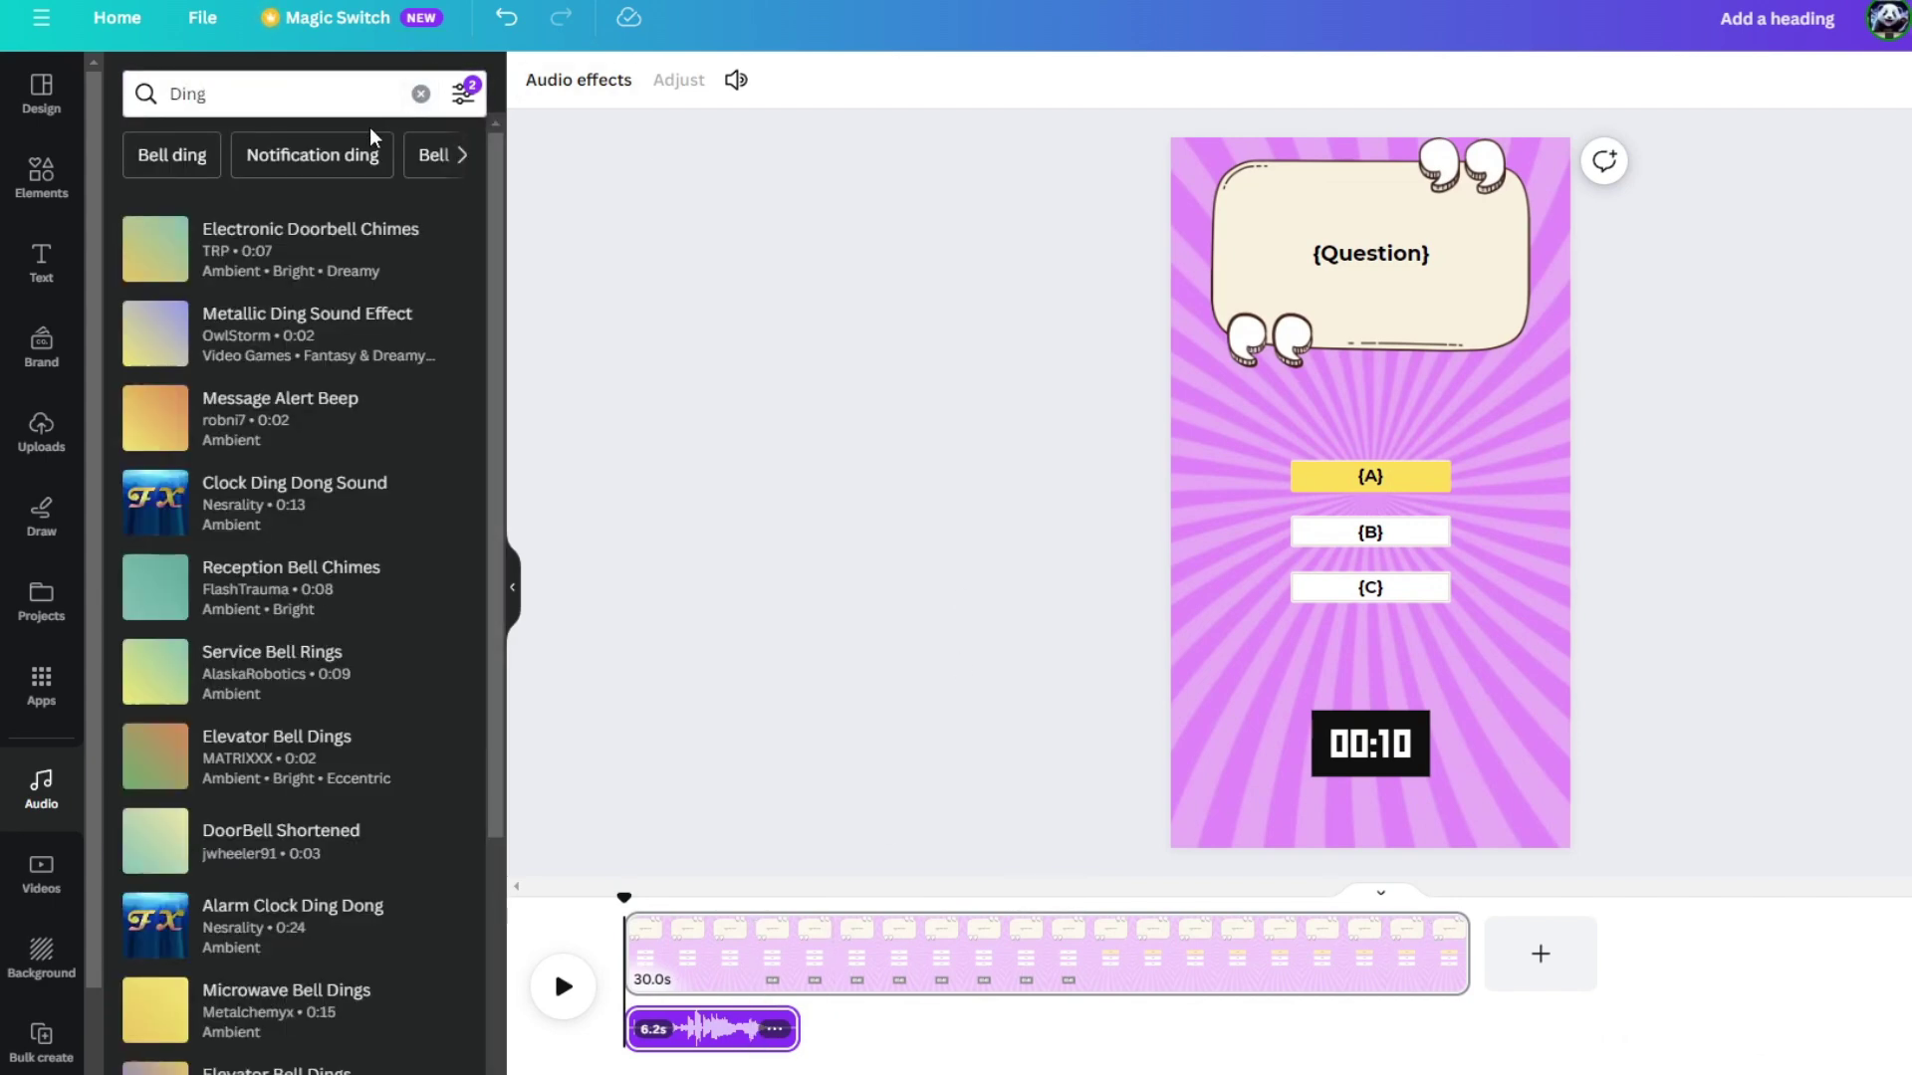
drag(159, 334, 1038, 1006)
Check the playback around the countdown's end and shift the ding clip later on the timeline to match the yellow answer reveal.
mouse_move(1035, 902)
mouse_down()
mouse_move(1059, 903)
mouse_move(1019, 904)
mouse_up()
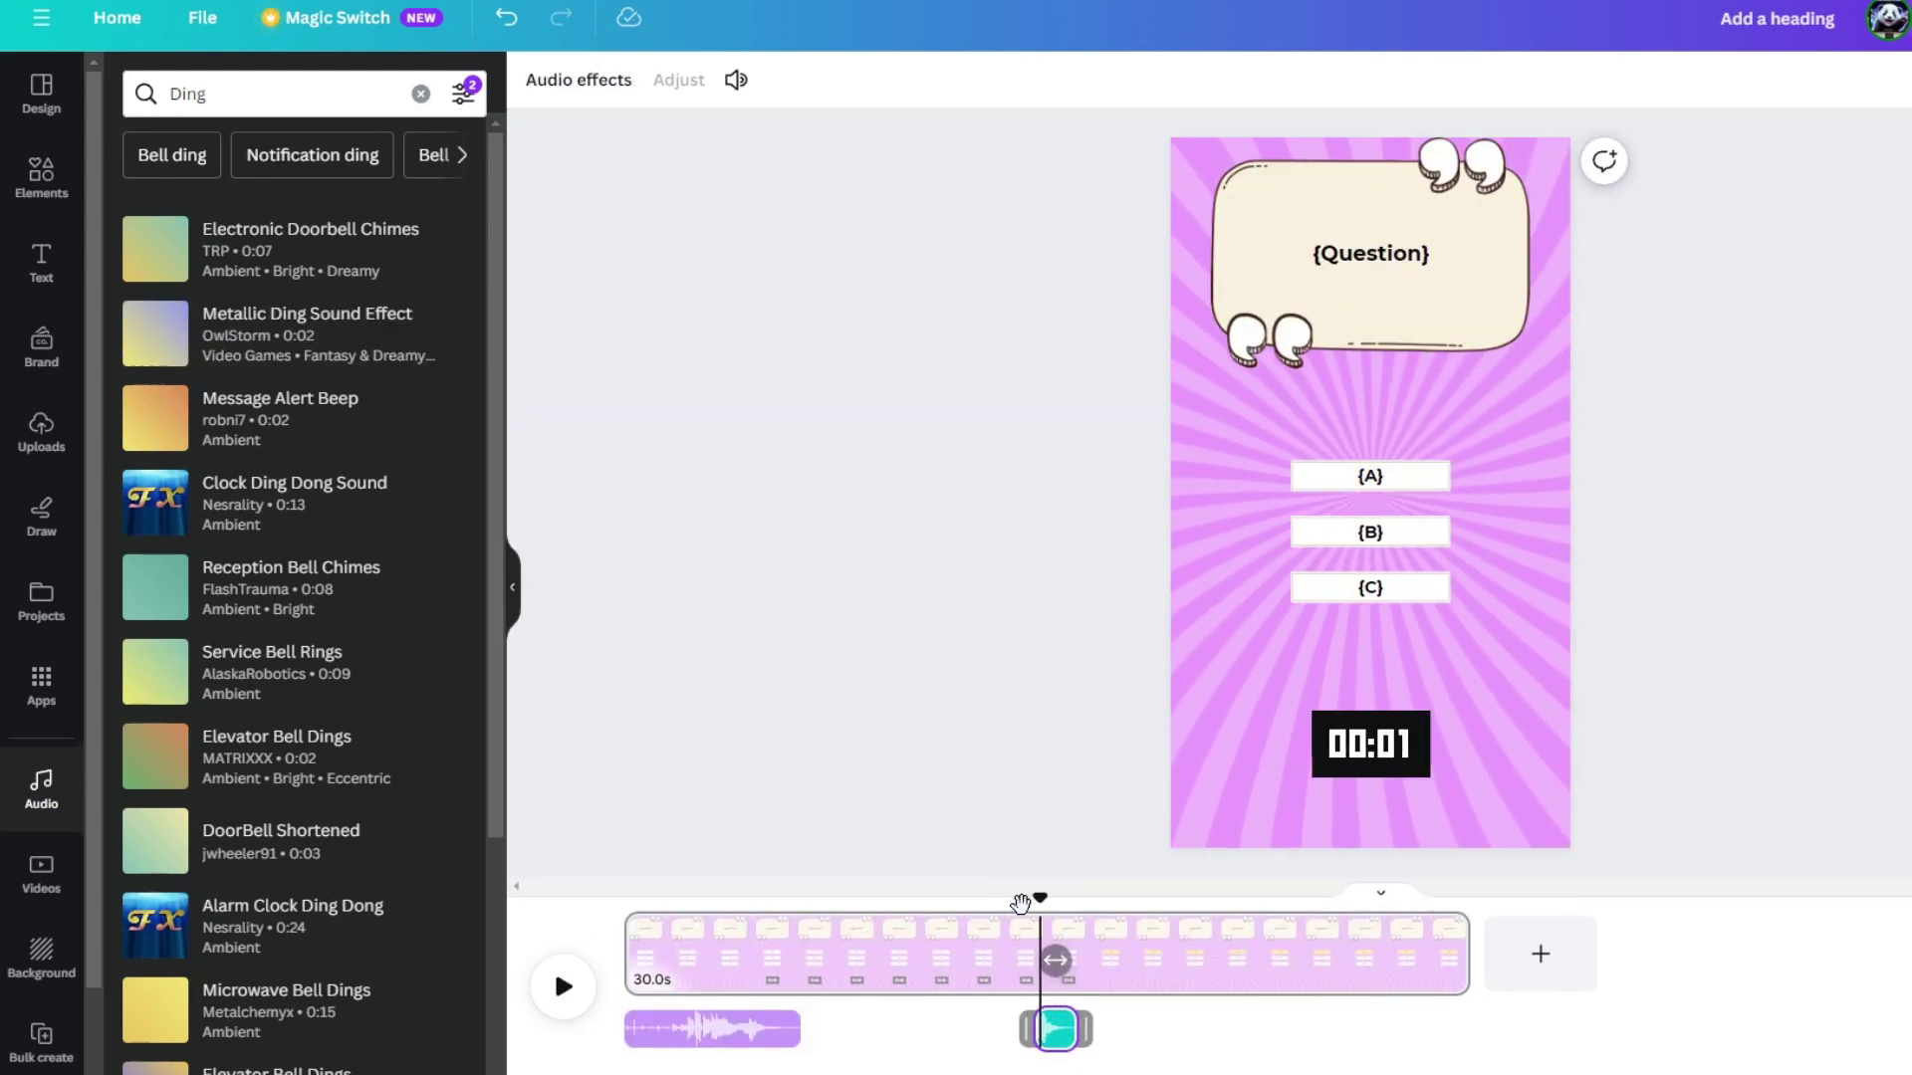
drag(1082, 1024, 1091, 932)
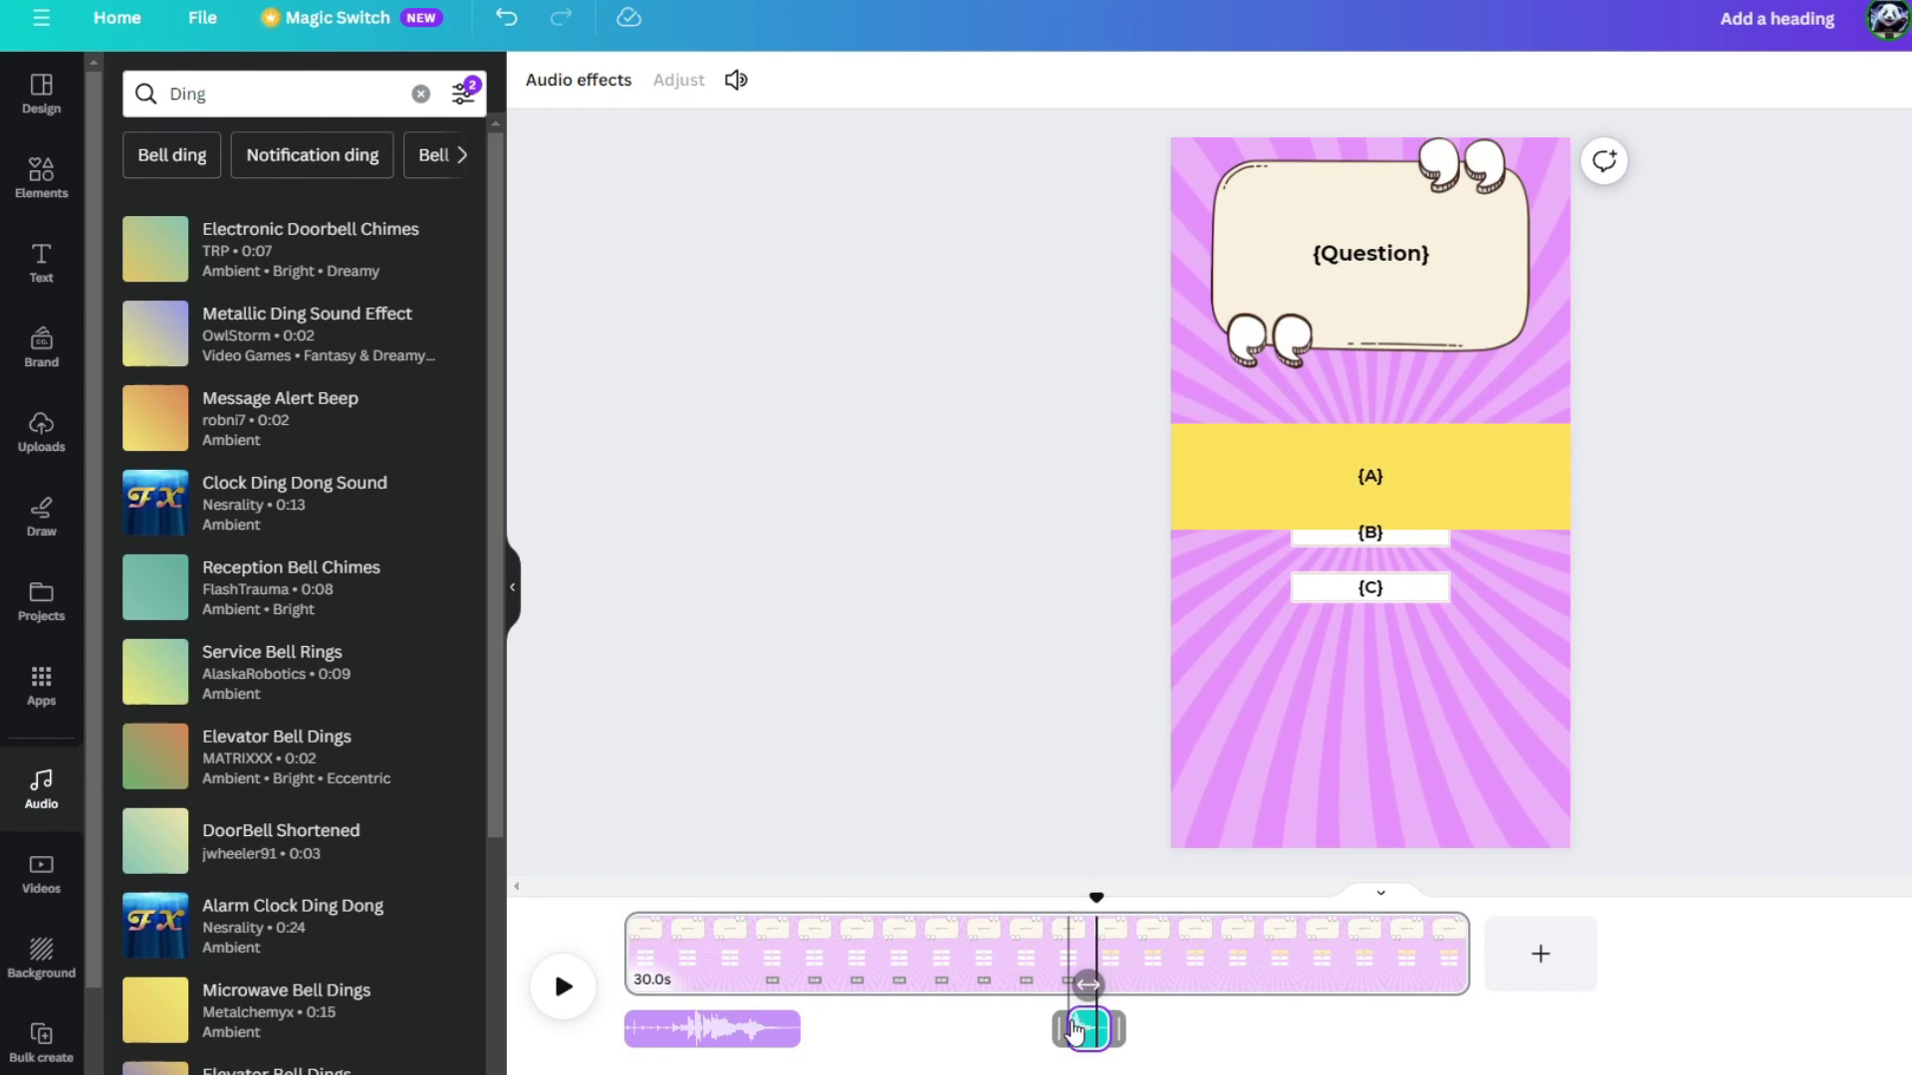
drag(1072, 1031, 1102, 1030)
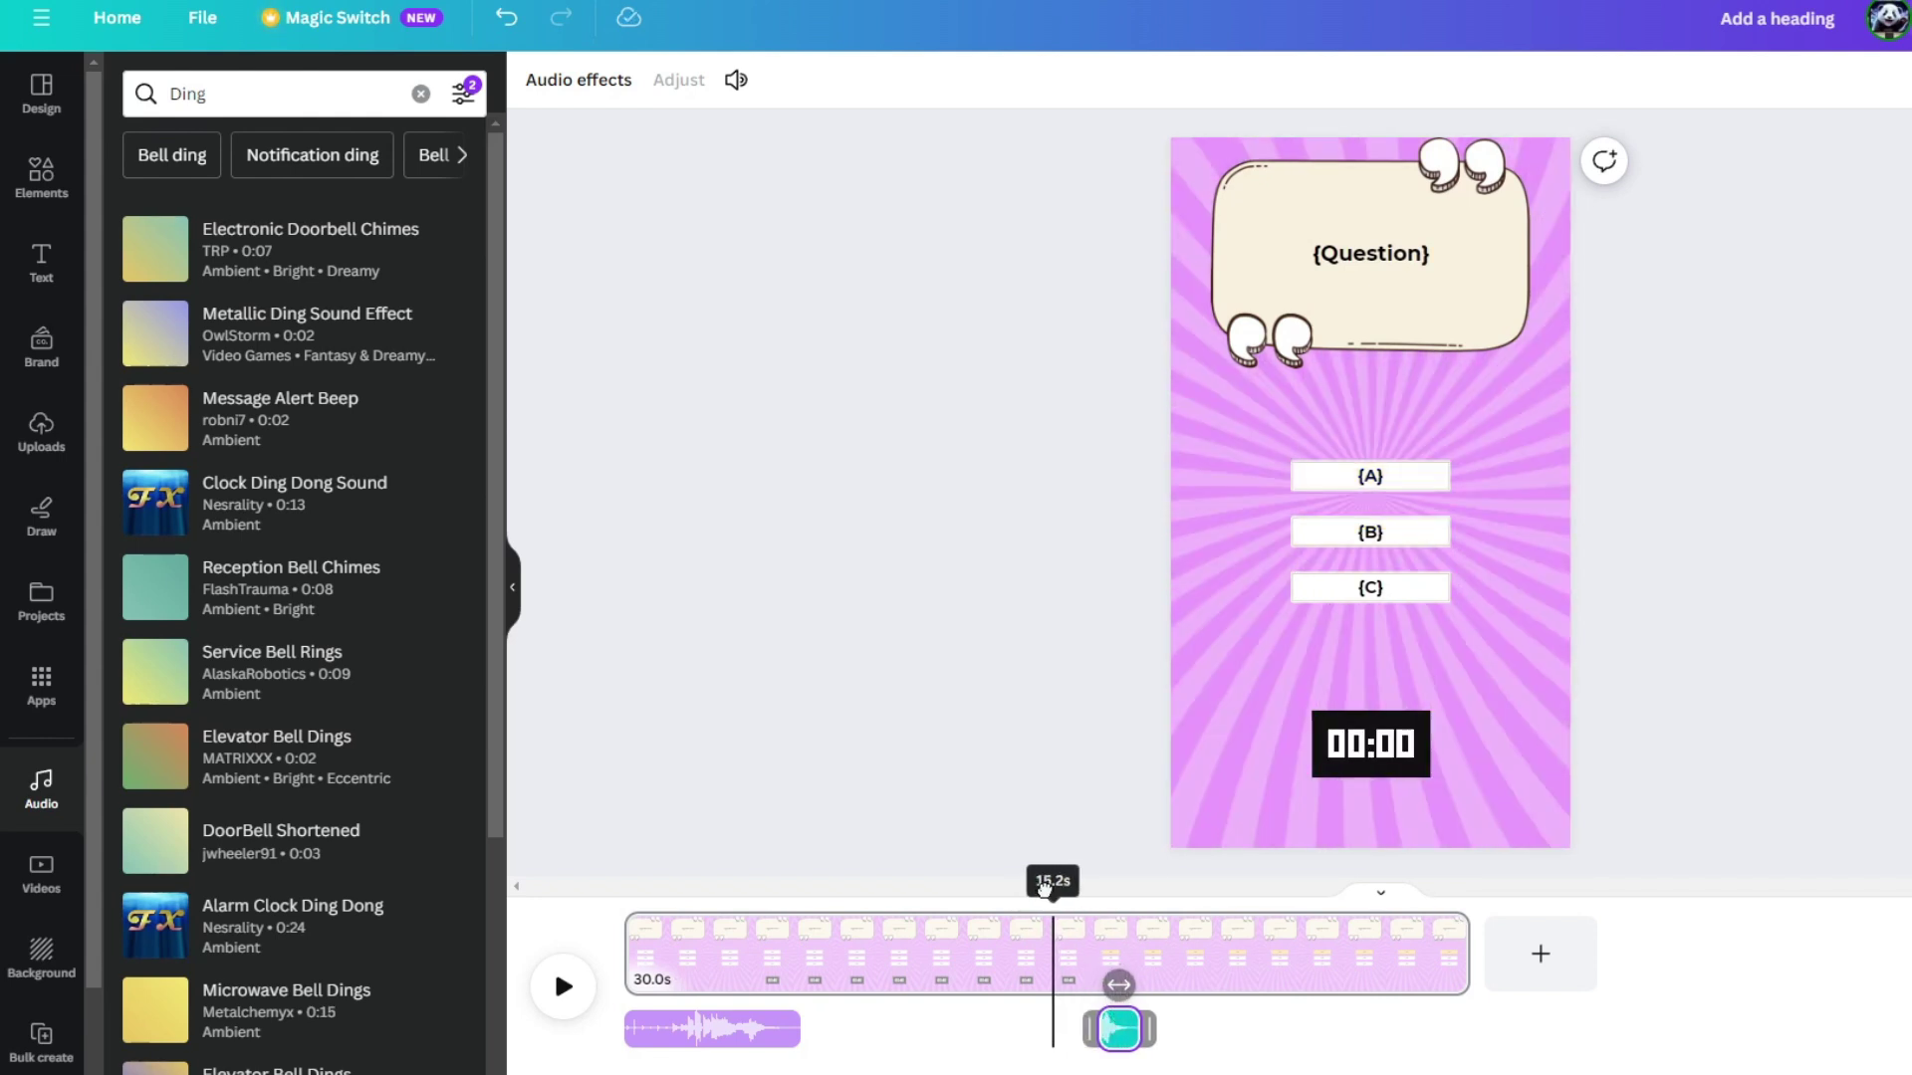